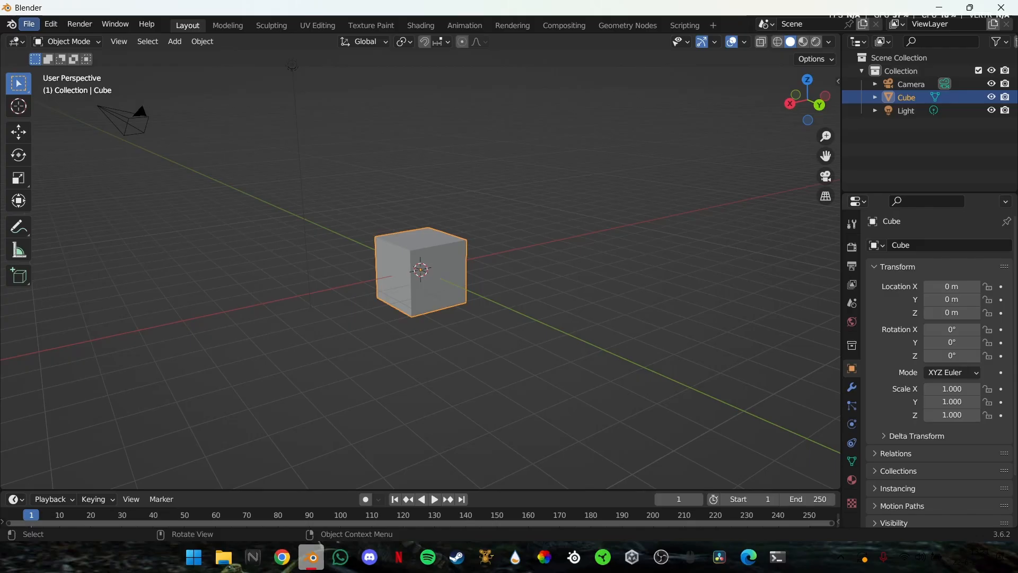
Open the file OrionDrift_Rig (3).blend from the Downloads folder
click(29, 23)
click(29, 24)
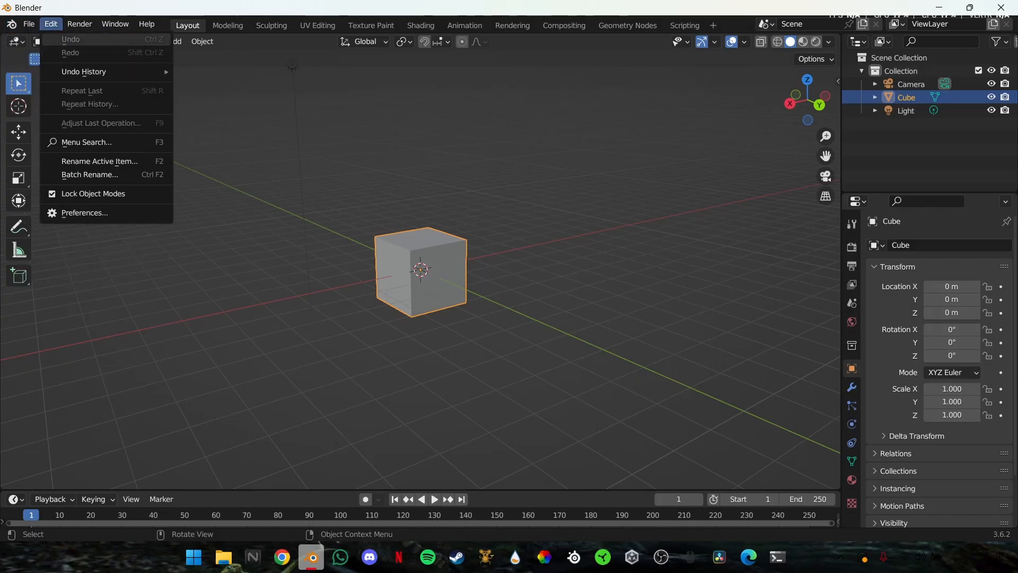
click(52, 53)
scroll(477, 234, down, 15)
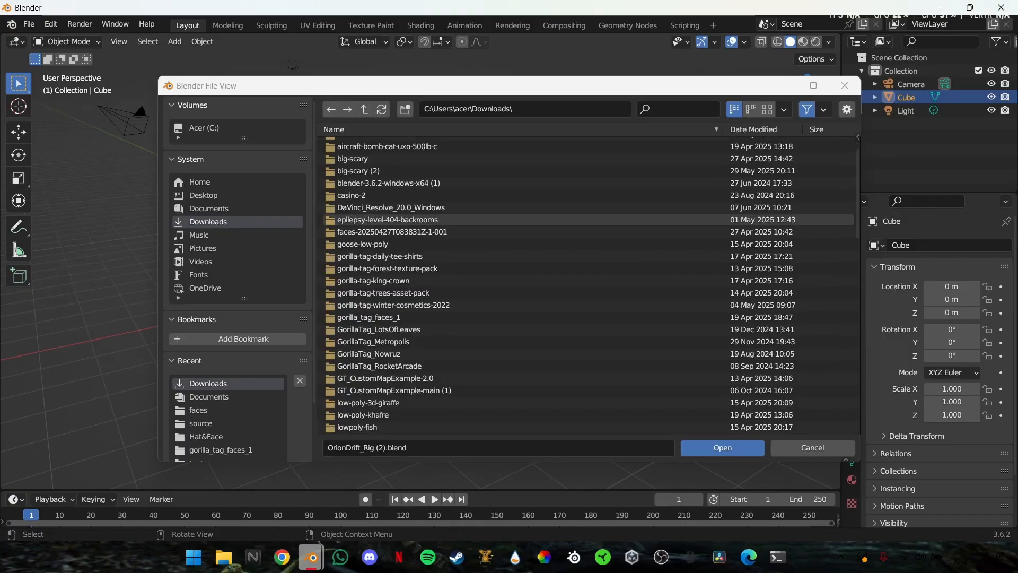
scroll(477, 235, down, 5)
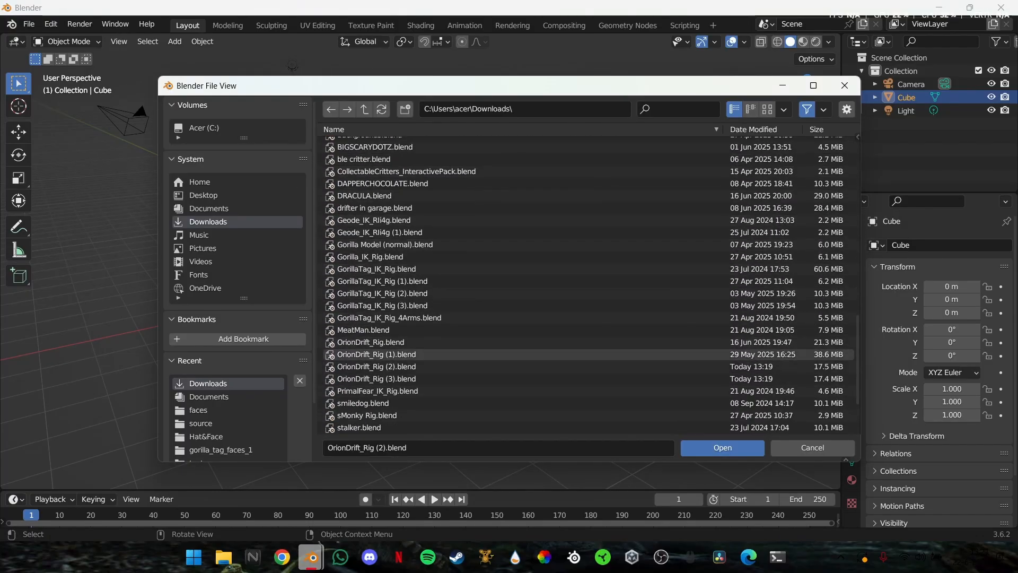
click(382, 379)
click(722, 448)
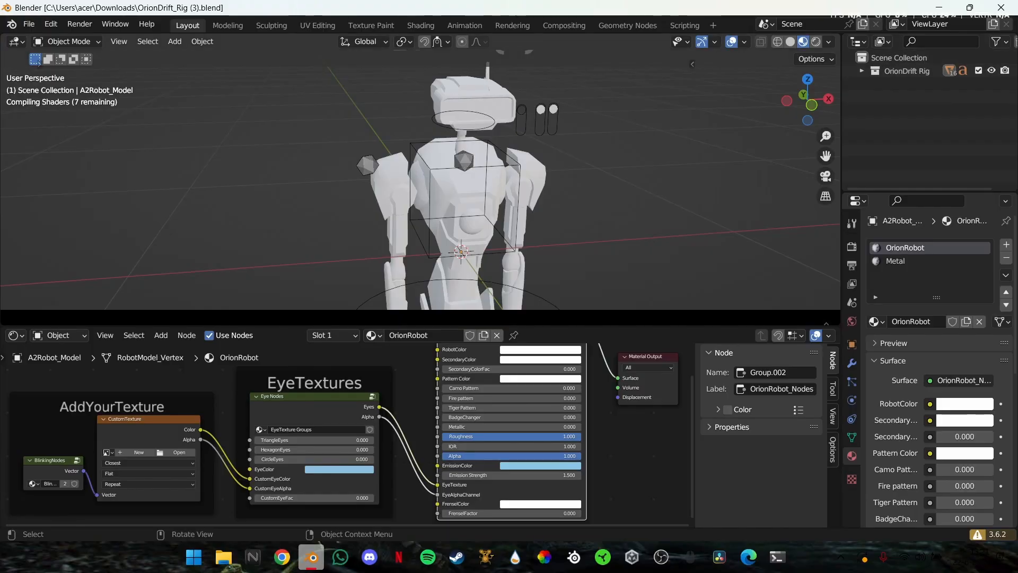
Delete the BlinkController object from the control sliders beside the robot's head
middle_drag(462, 186, 328, 186)
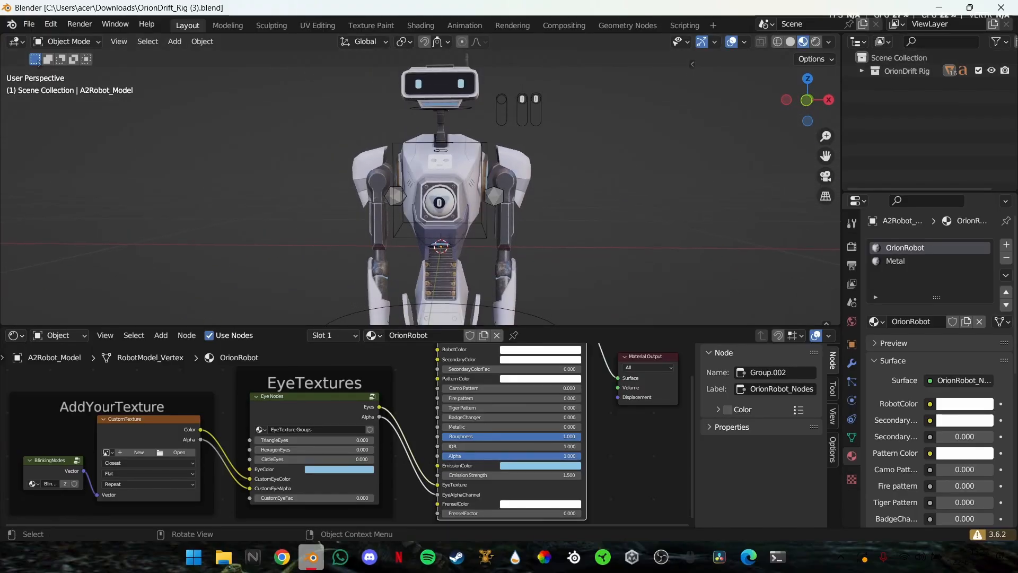
click(440, 212)
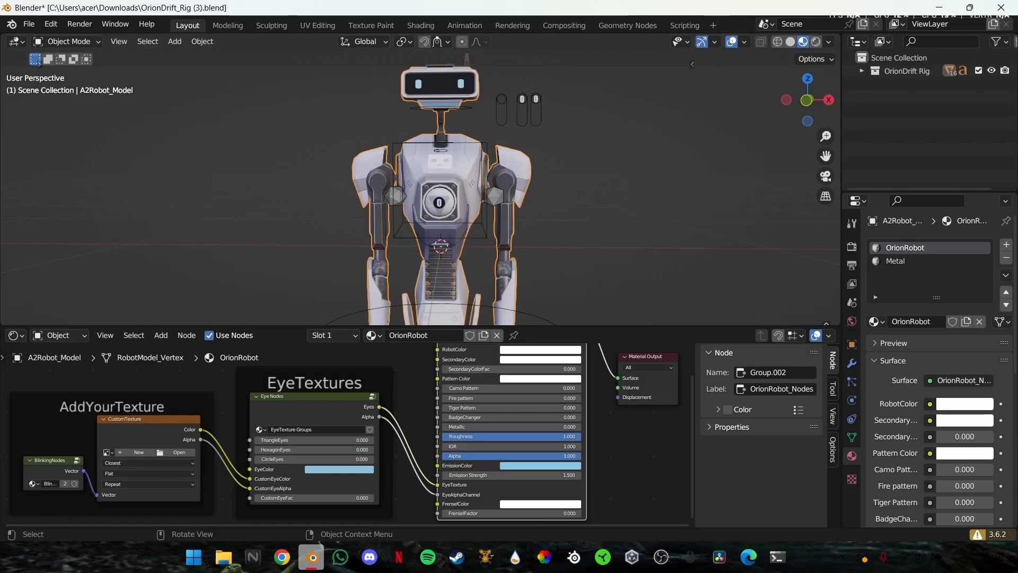
drag(440, 326, 441, 414)
mouse_move(440, 239)
middle_down()
mouse_move(448, 243)
mouse_move(350, 238)
mouse_move(425, 239)
middle_up()
scroll(440, 239, down, 2)
middle_drag(477, 180, 491, 177)
scroll(491, 177, up, 2)
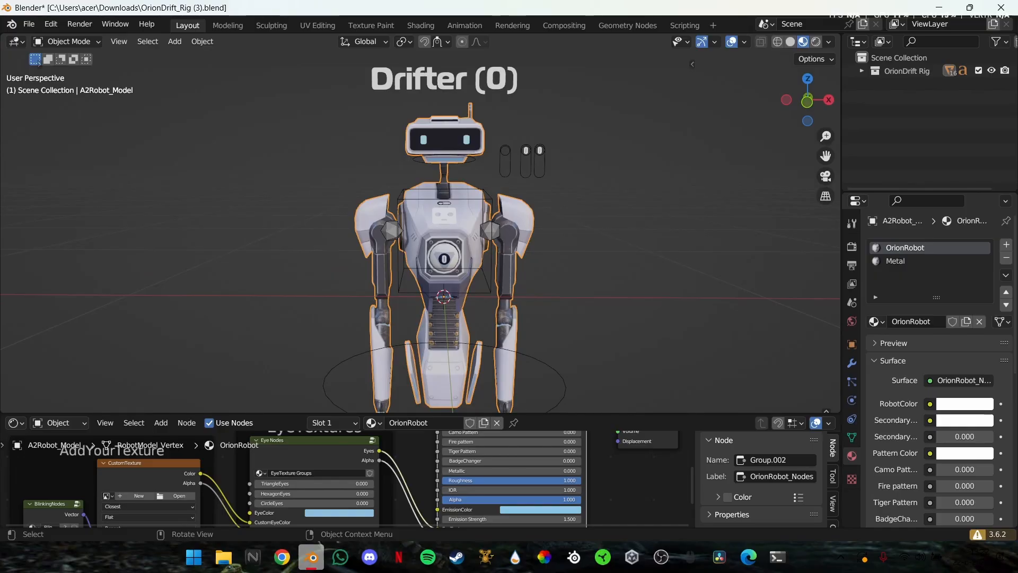
click(505, 151)
right_click(506, 153)
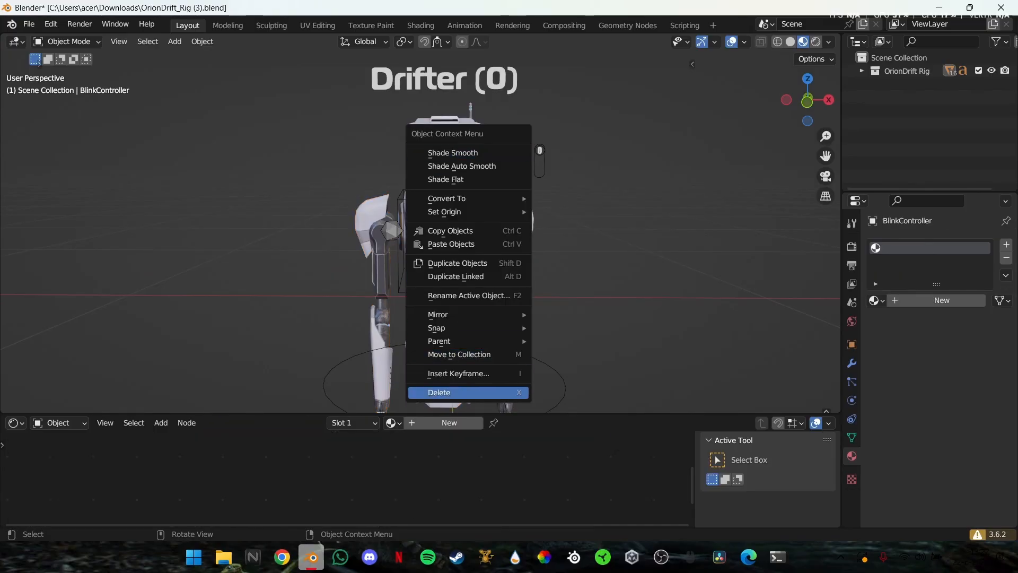
click(446, 392)
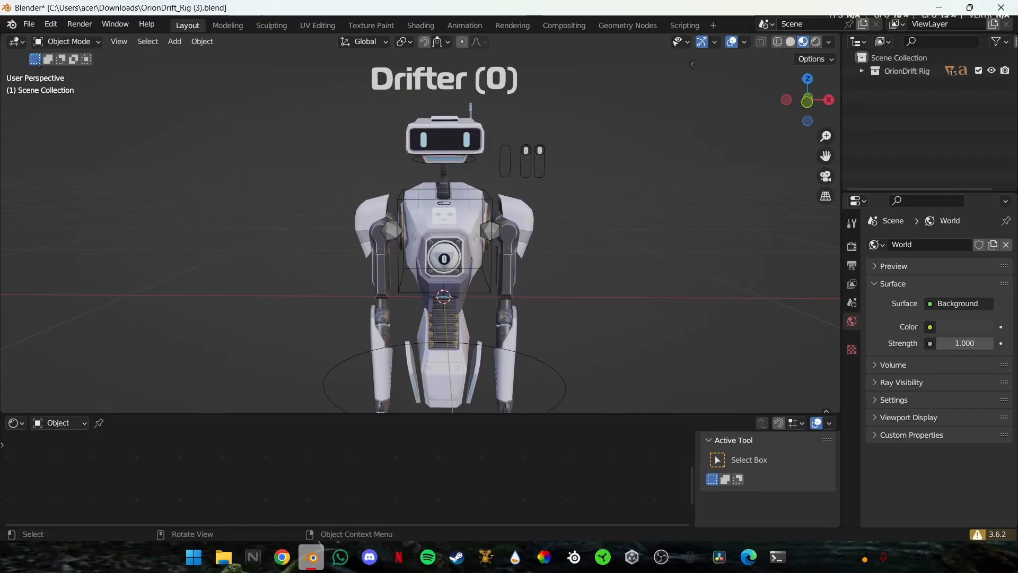
Select the robot model and set RobotColor on its OrionRobot_Nodes shader group to a medium green with hue about 0.33
click(444, 391)
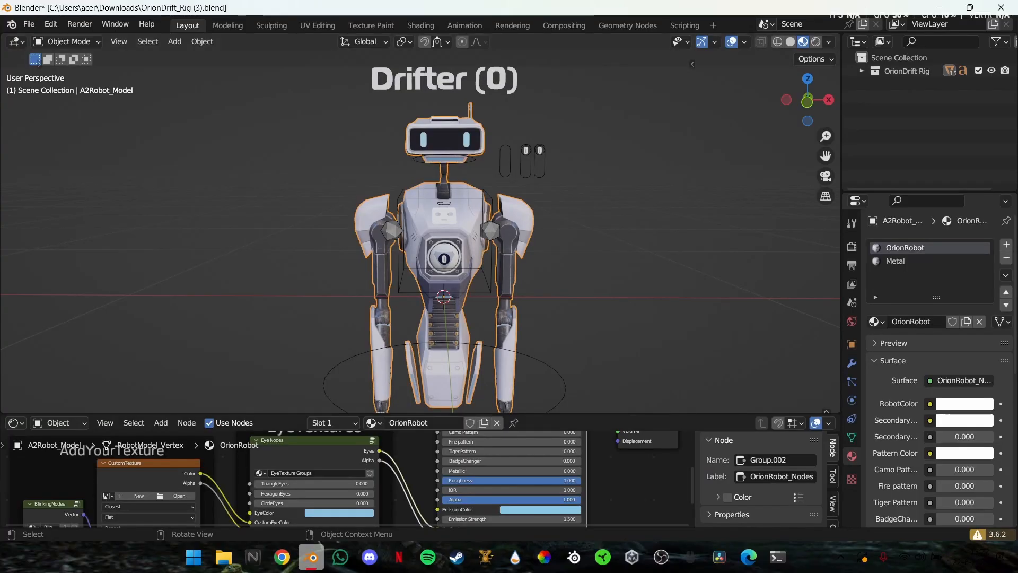
drag(409, 413, 408, 331)
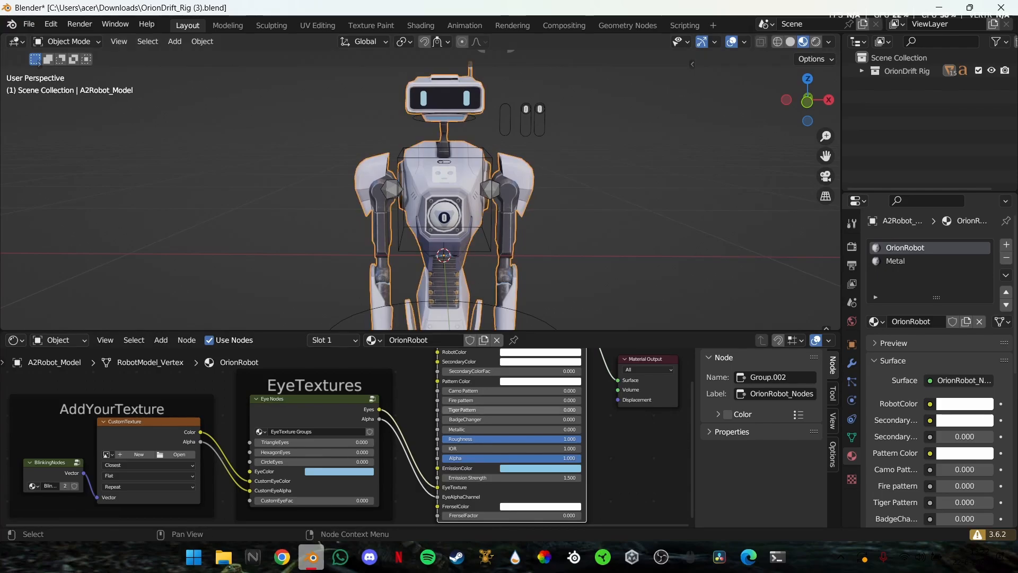
scroll(510, 401, up, 1)
middle_drag(528, 354, 467, 412)
click(468, 407)
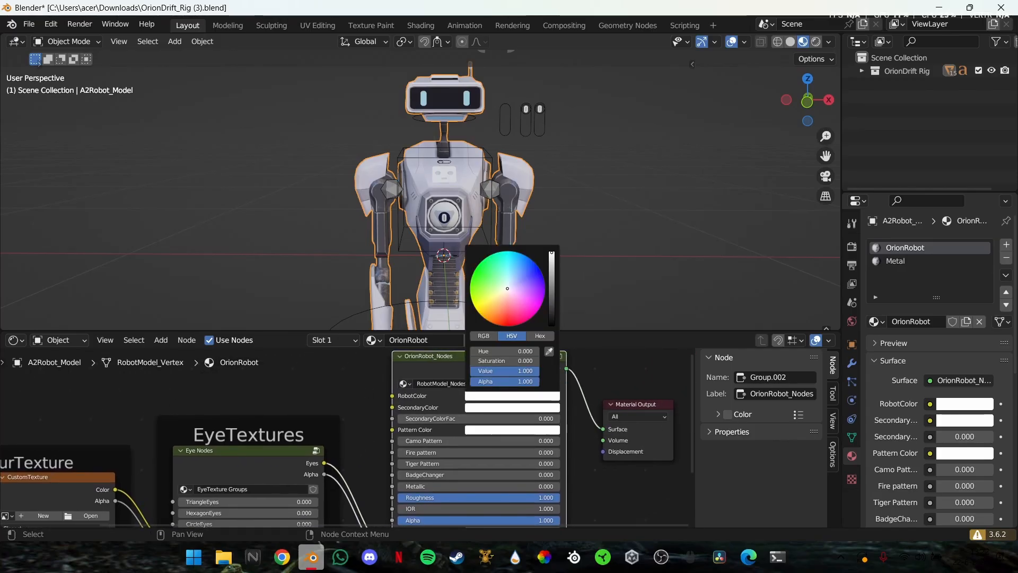
drag(508, 319, 471, 276)
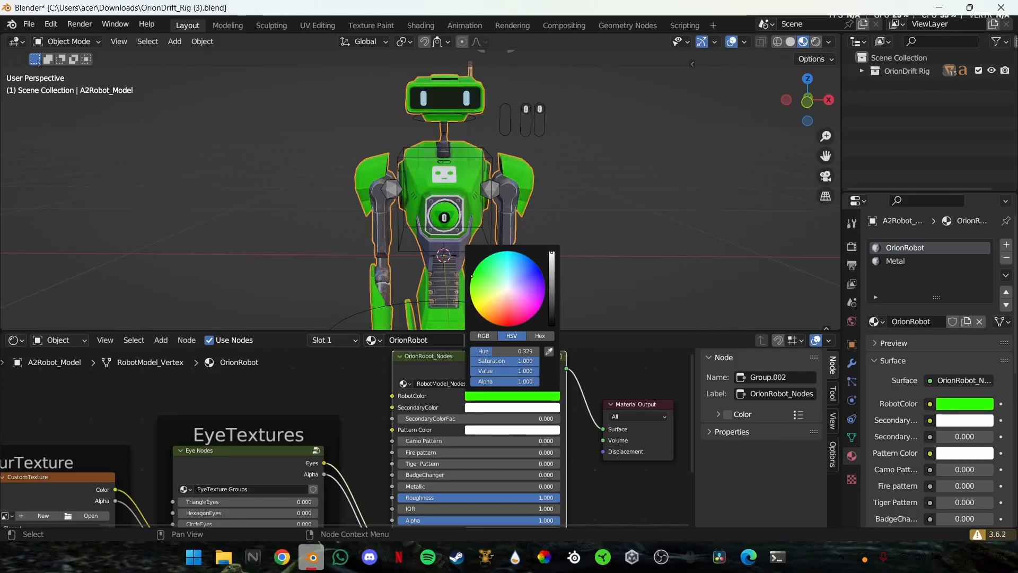
mouse_move(551, 254)
mouse_down()
mouse_move(552, 297)
mouse_move(551, 251)
mouse_up()
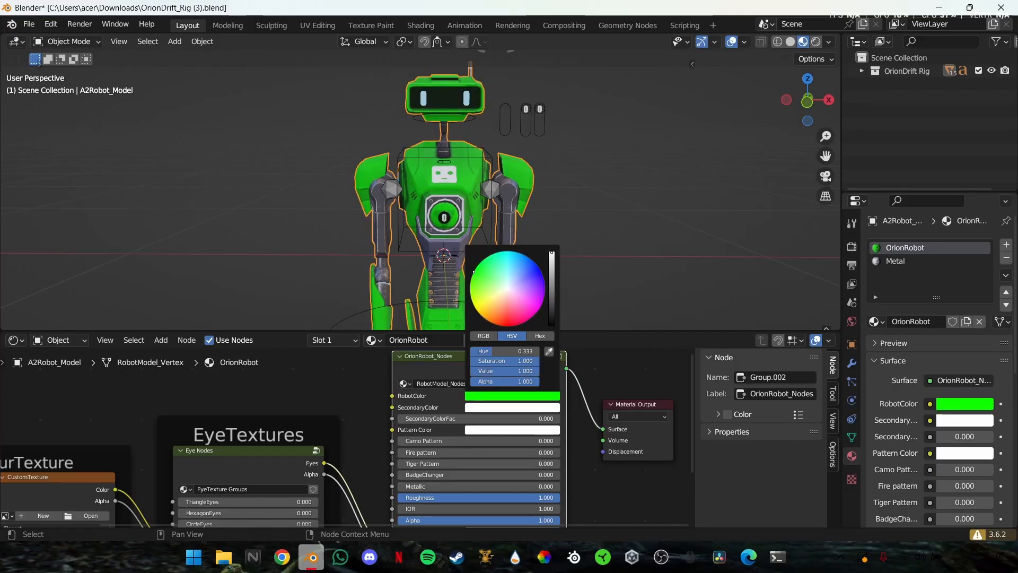
mouse_move(474, 271)
mouse_down()
mouse_move(526, 262)
mouse_move(496, 255)
mouse_move(472, 276)
mouse_up()
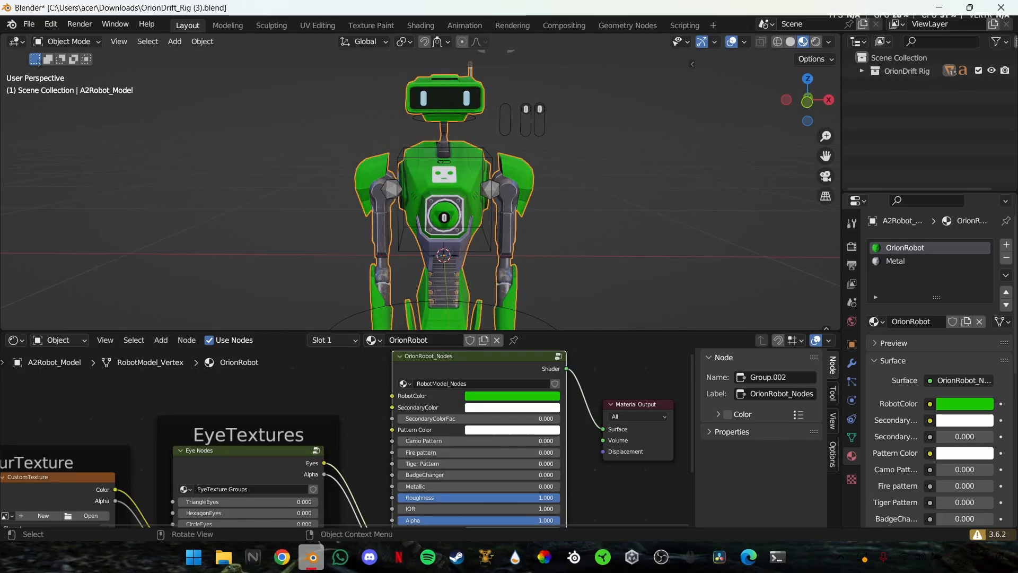
Set SecondaryColor on the OrionRobot_Nodes group to cyan with hue 0.518 and saturation 1.000
click(511, 408)
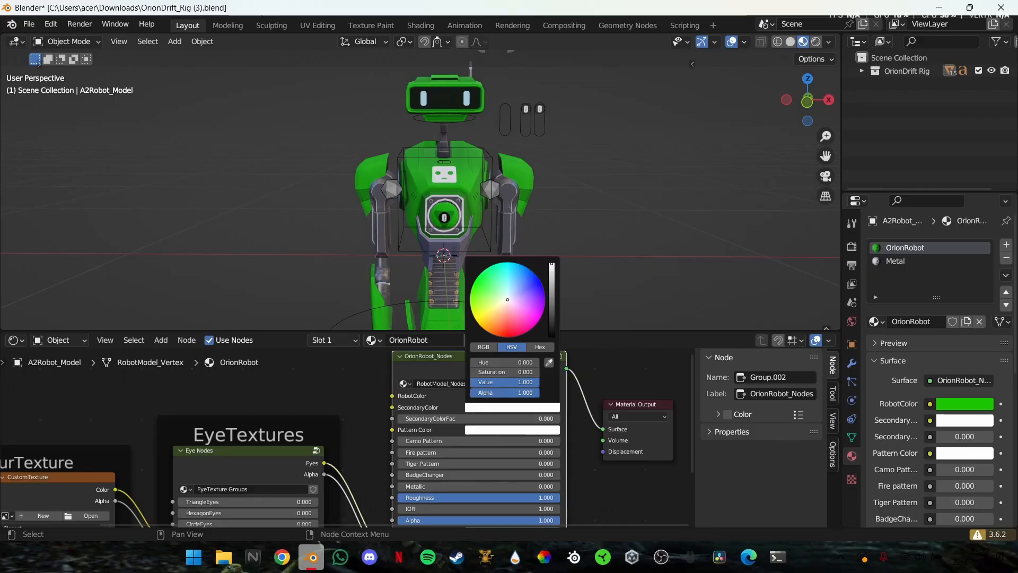
drag(507, 299, 513, 264)
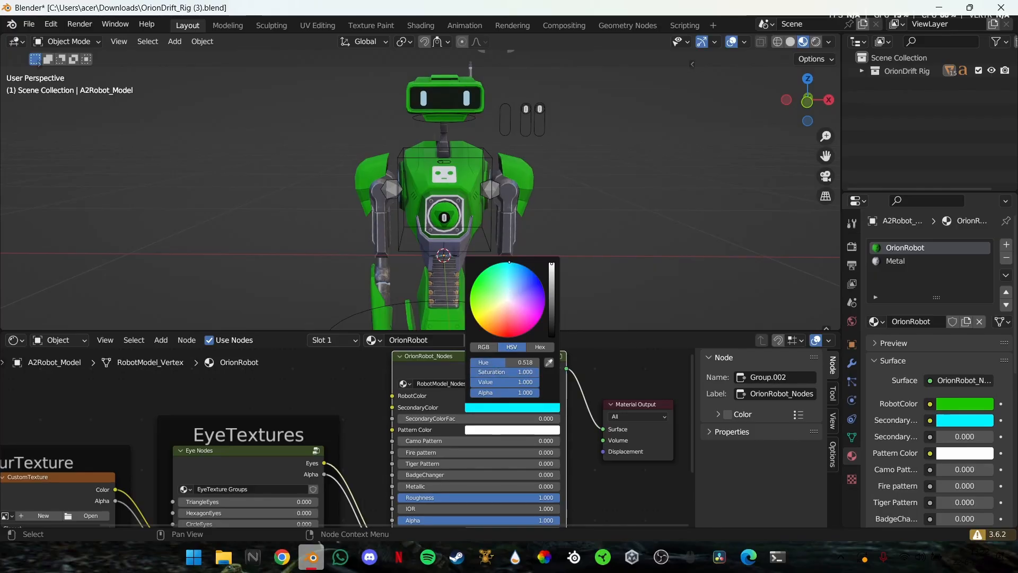
click(512, 430)
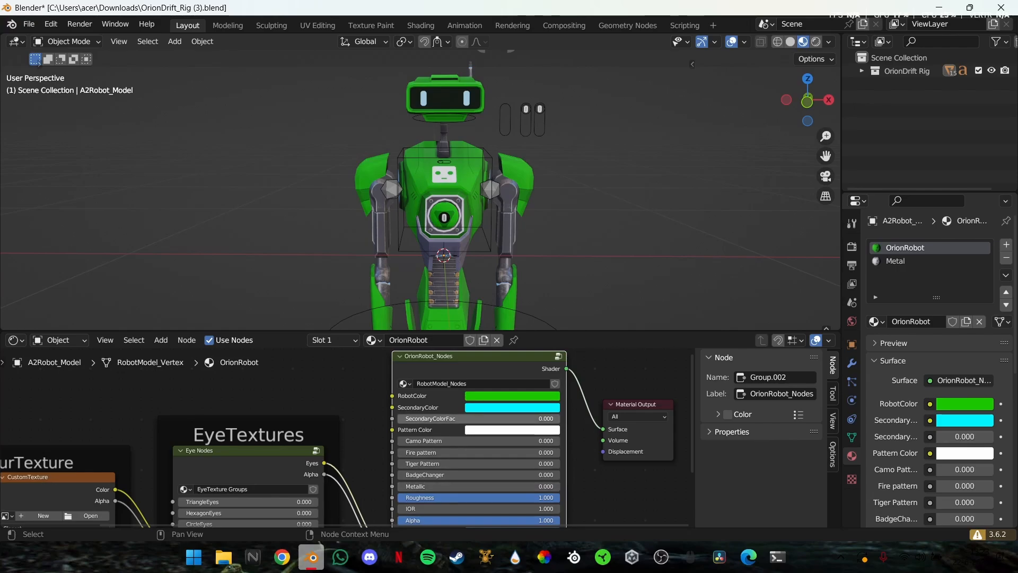
Set Pattern Color to a dark green with hue 0.309 and raise Camo Pattern to 1.000 on the OrionRobot_Nodes group
click(511, 430)
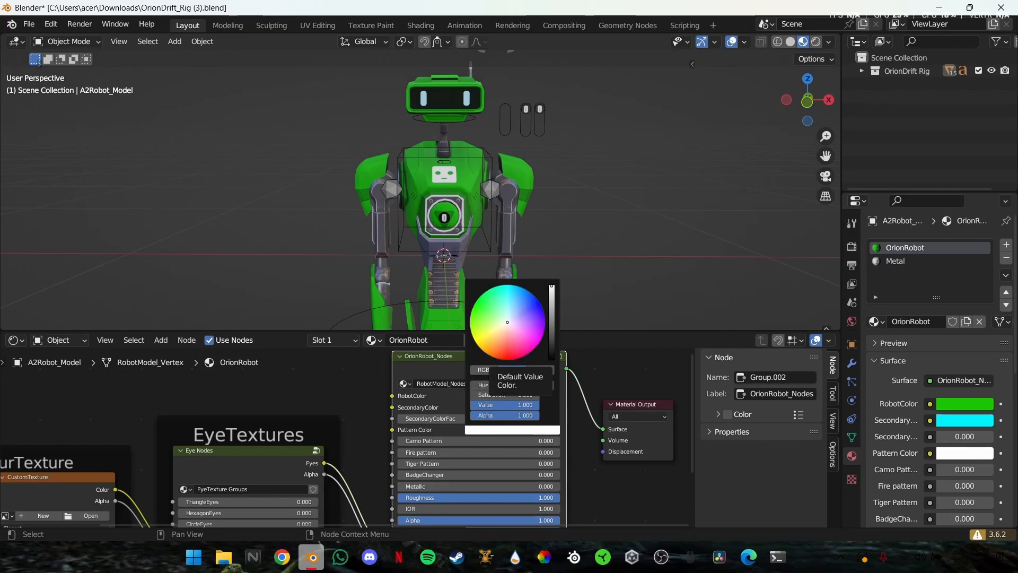
click(470, 318)
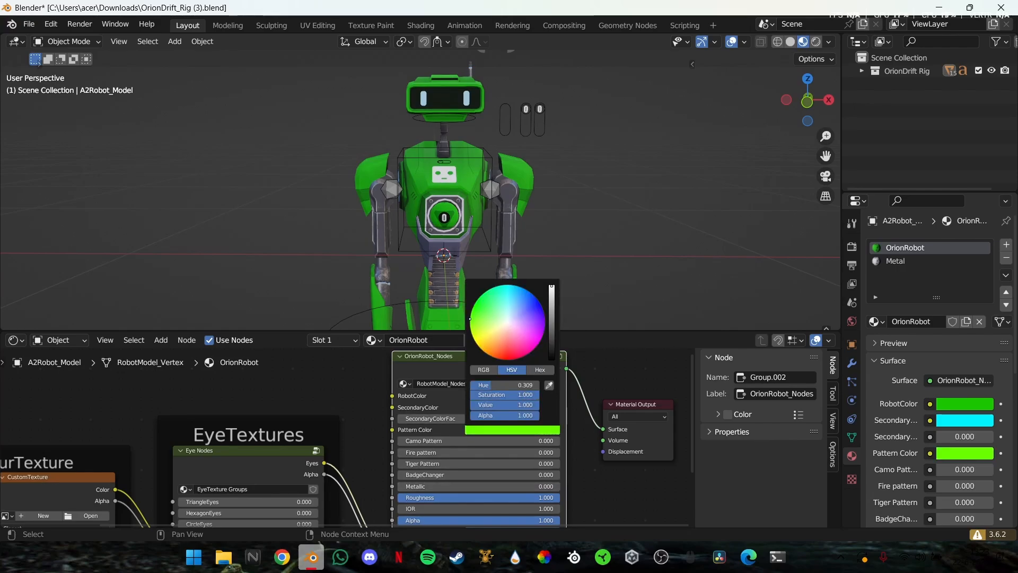
drag(551, 286, 552, 321)
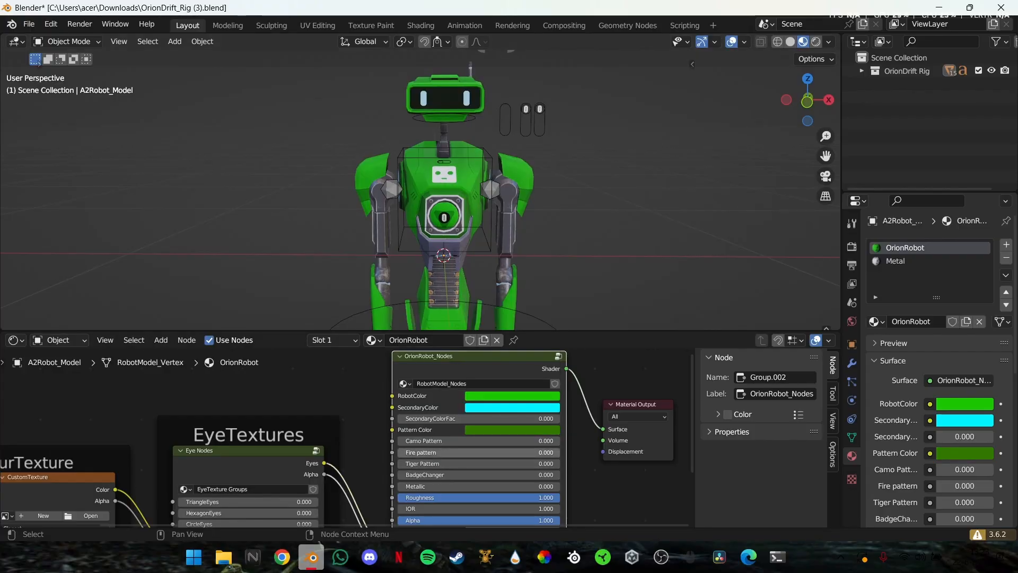
drag(406, 441, 559, 441)
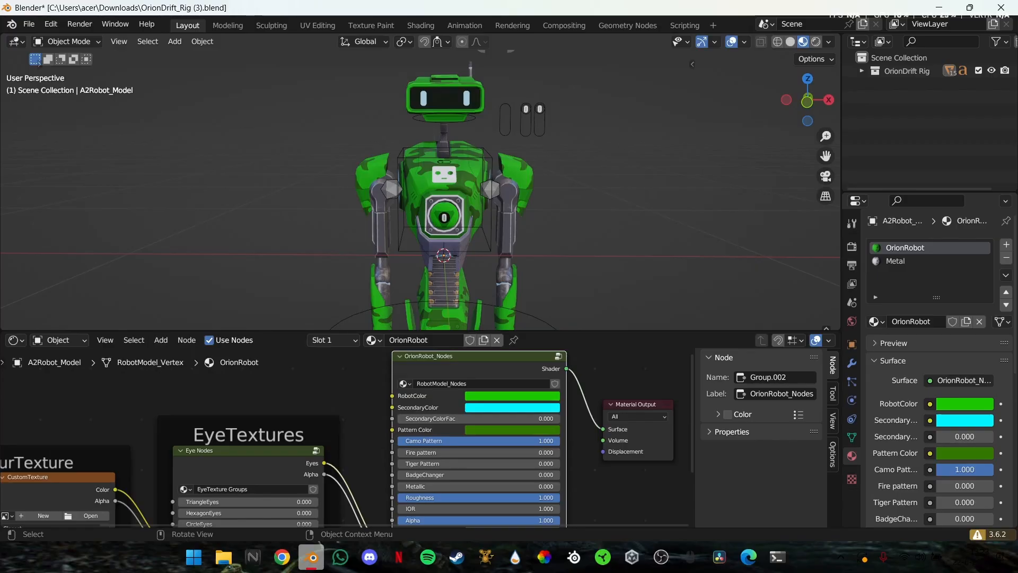
mouse_move(477, 212)
middle_down()
mouse_move(350, 217)
mouse_move(492, 216)
middle_up()
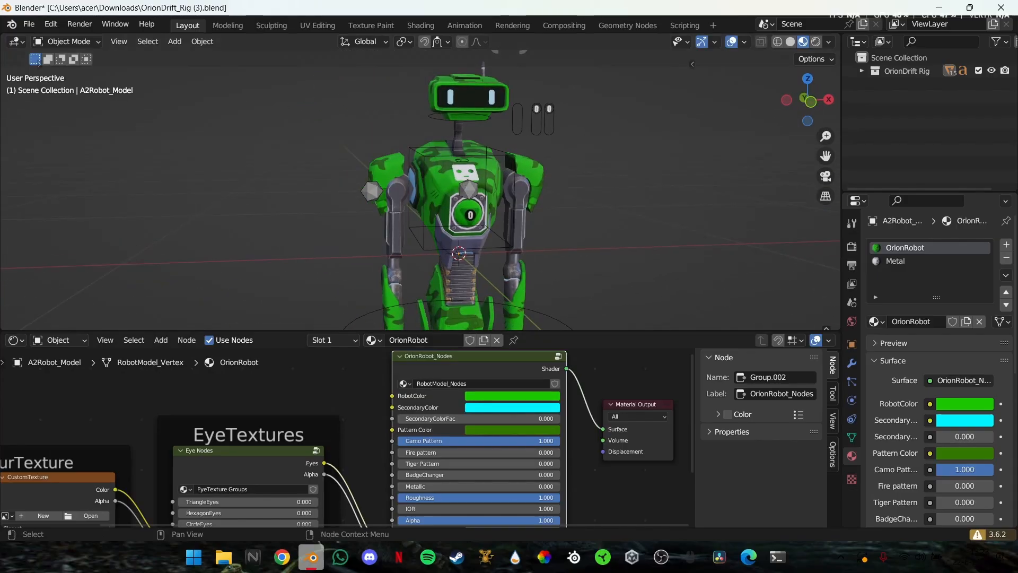
Set Metallic to 0.490 and BadgeChanger to 2.000 on the OrionRobot_Nodes group
drag(399, 486, 477, 474)
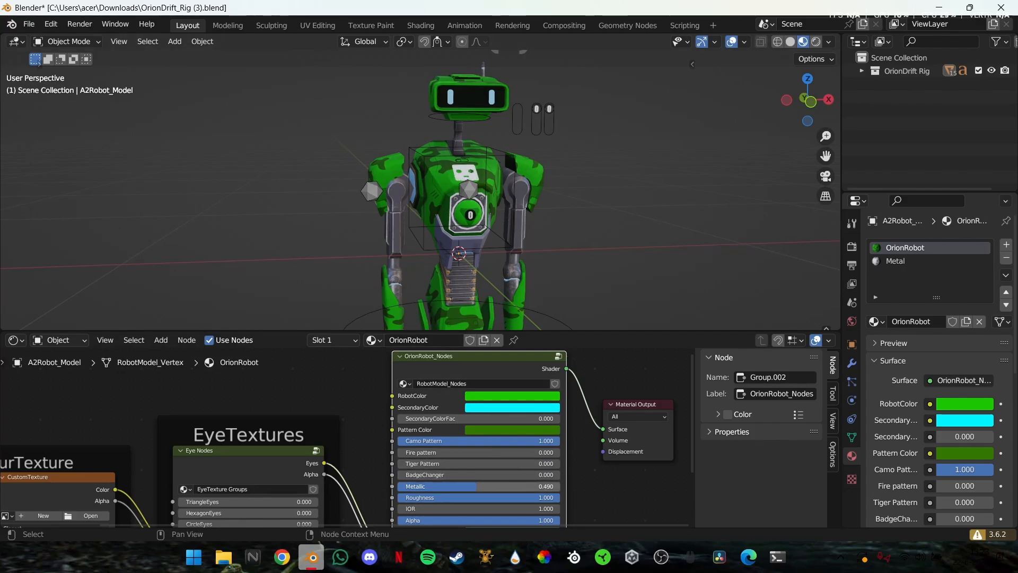
drag(477, 475, 502, 474)
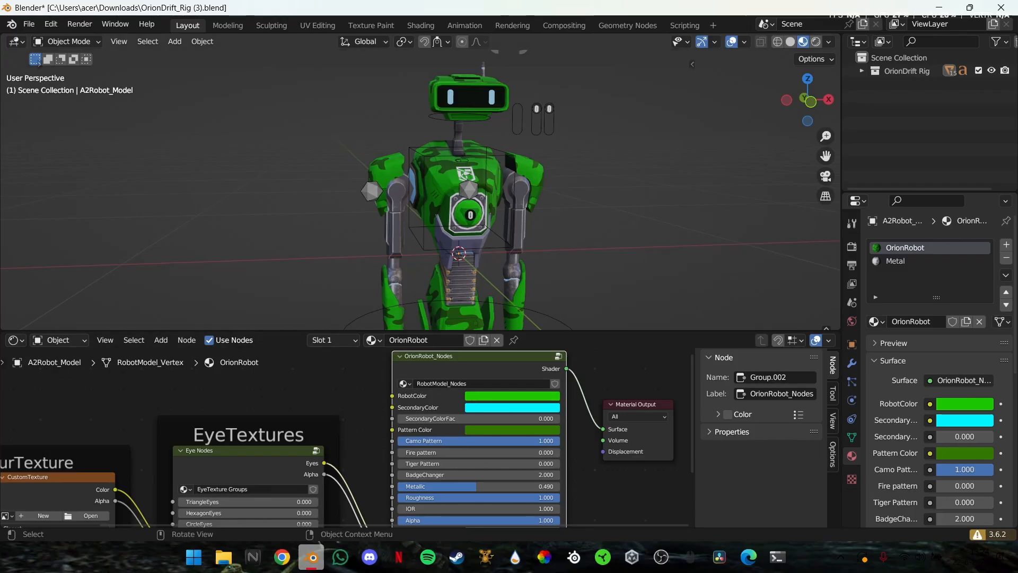
middle_drag(470, 212, 440, 216)
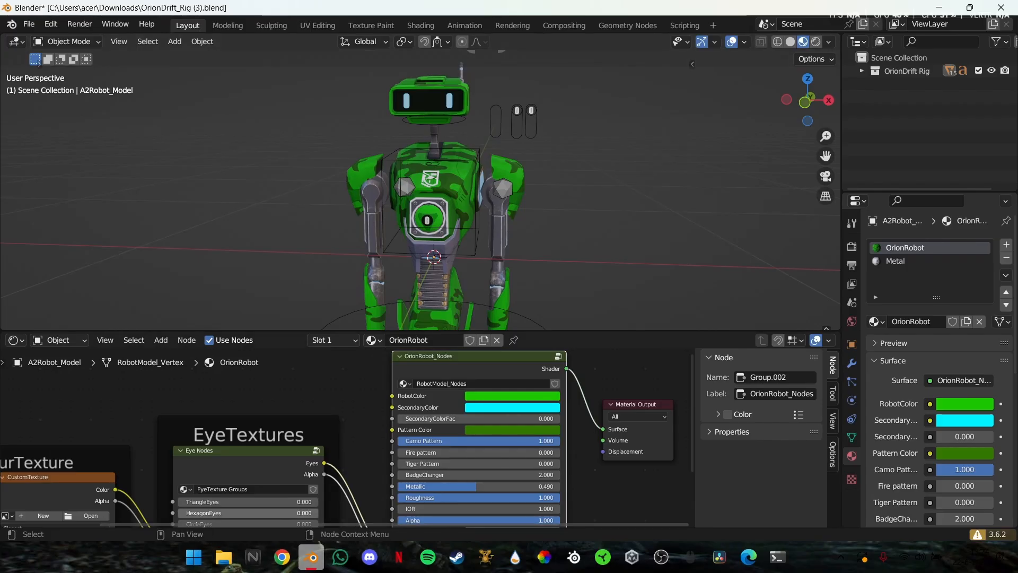
Set EyeColor on the Eye Nodes group to cyan with hue about 0.50, with TriangleEyes and CustomEyeFac at 0.000
scroll(342, 454, down, 1)
scroll(347, 438, down, 1)
middle_drag(290, 519, 318, 452)
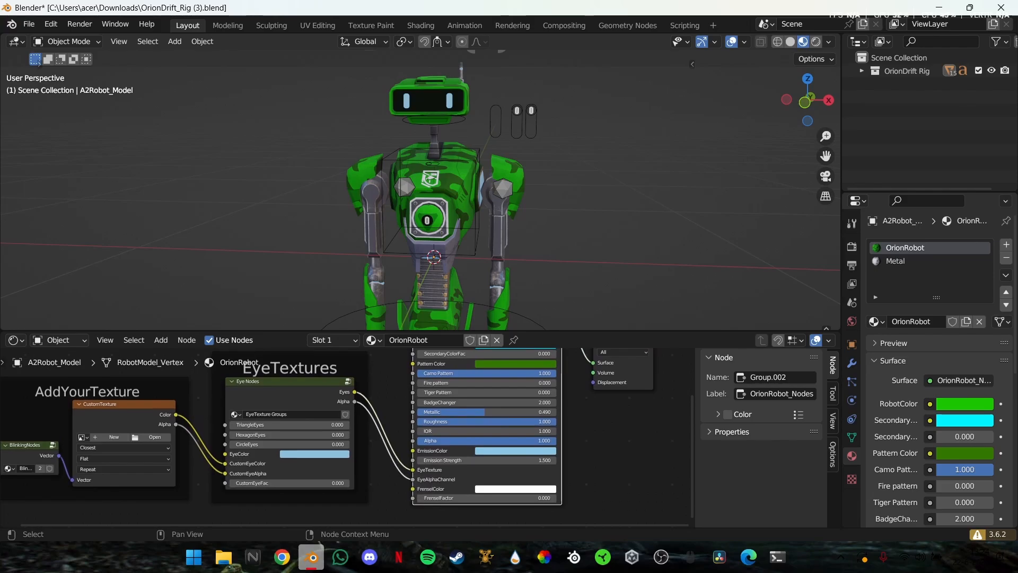
click(314, 453)
drag(320, 351, 317, 334)
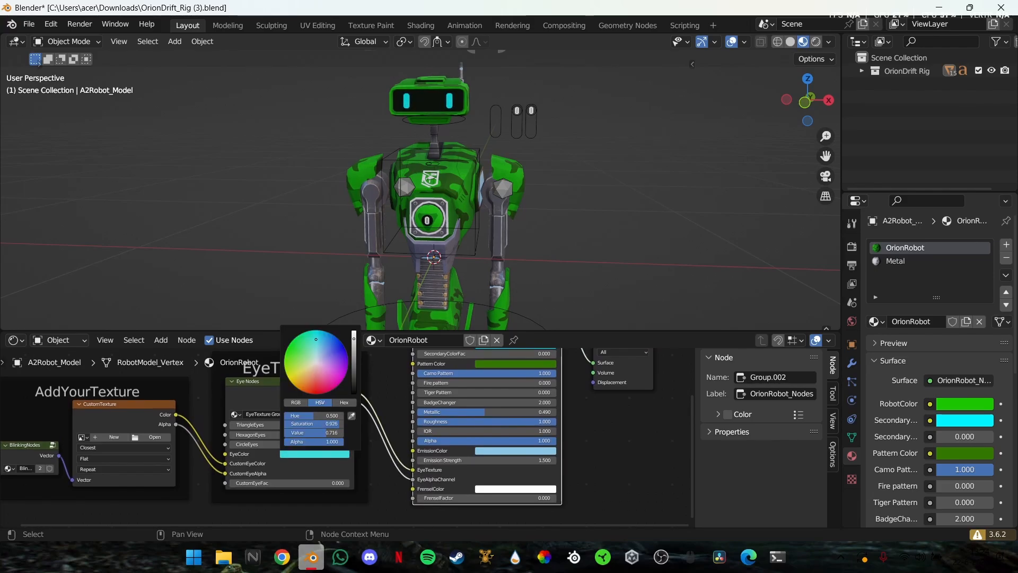
drag(260, 425, 230, 444)
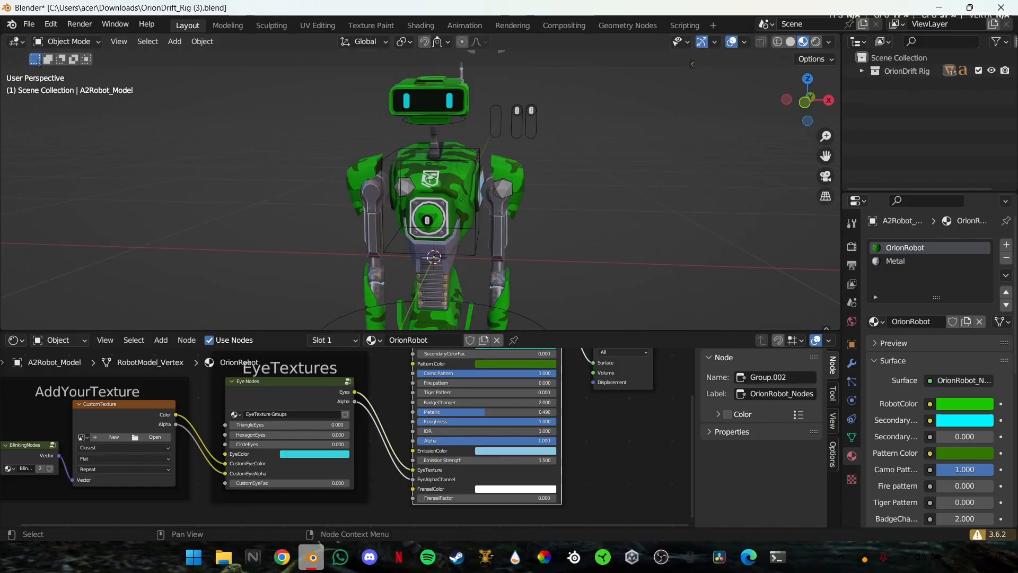
drag(259, 483, 229, 483)
Set SecondaryColorFac to 0.000 and change SecondaryColor to light green on the OrionRobot_Nodes group
middle_drag(488, 392, 353, 503)
scroll(461, 455, up, 4)
scroll(461, 455, up, 4)
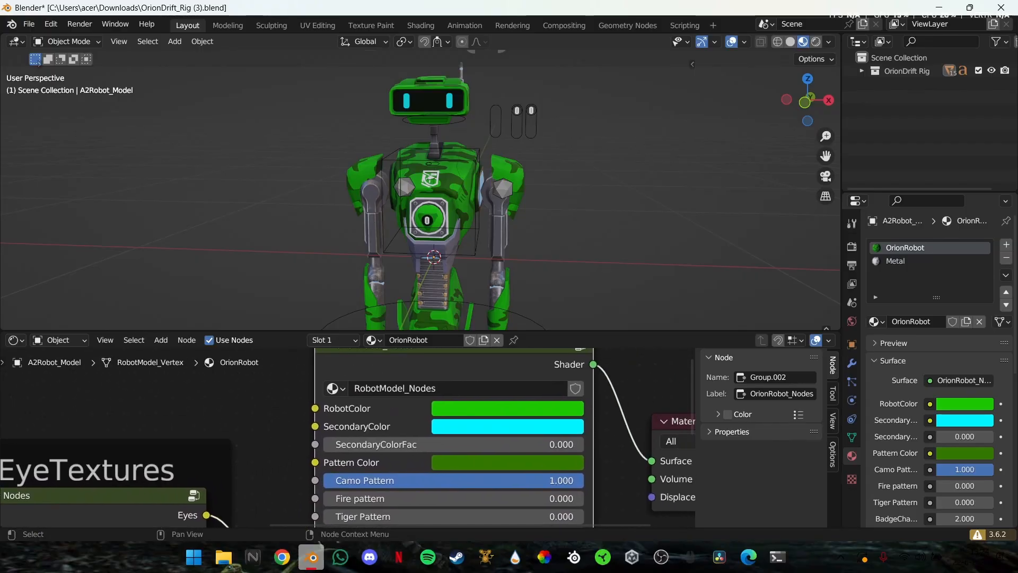
drag(377, 445, 325, 444)
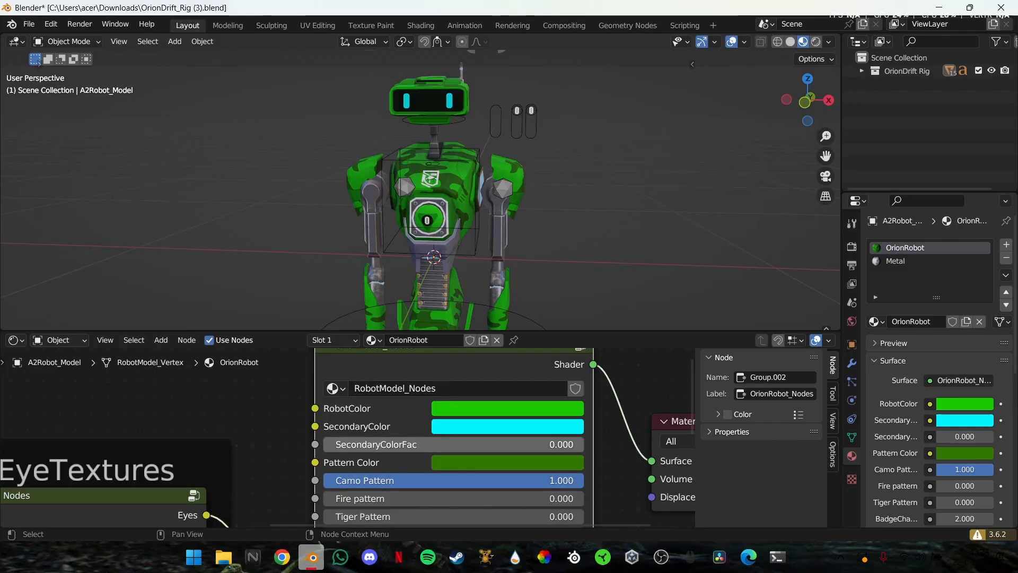
click(507, 426)
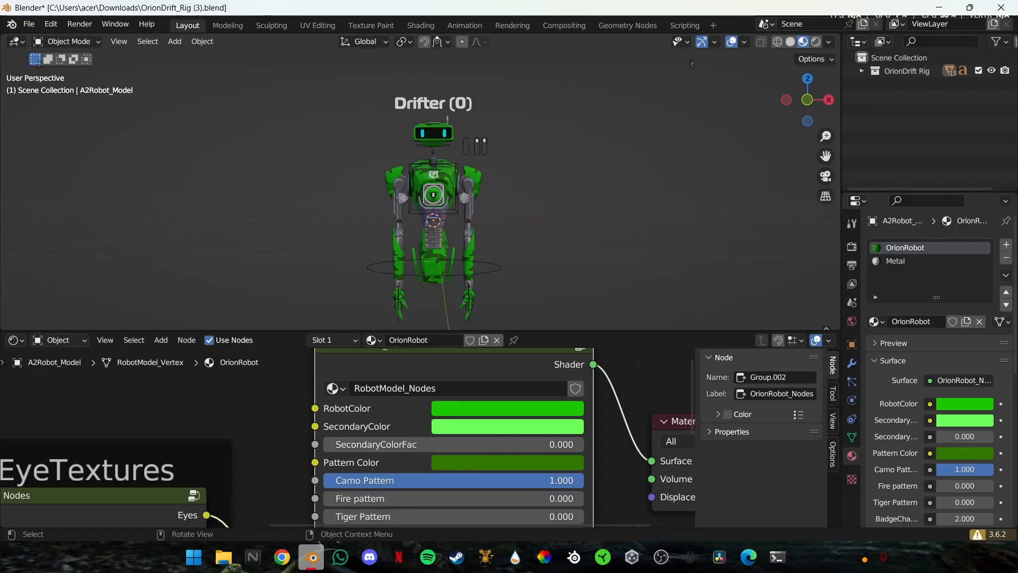
Put the nametag text object above the robot's head in Edit Mode and erase all of its text
click(434, 103)
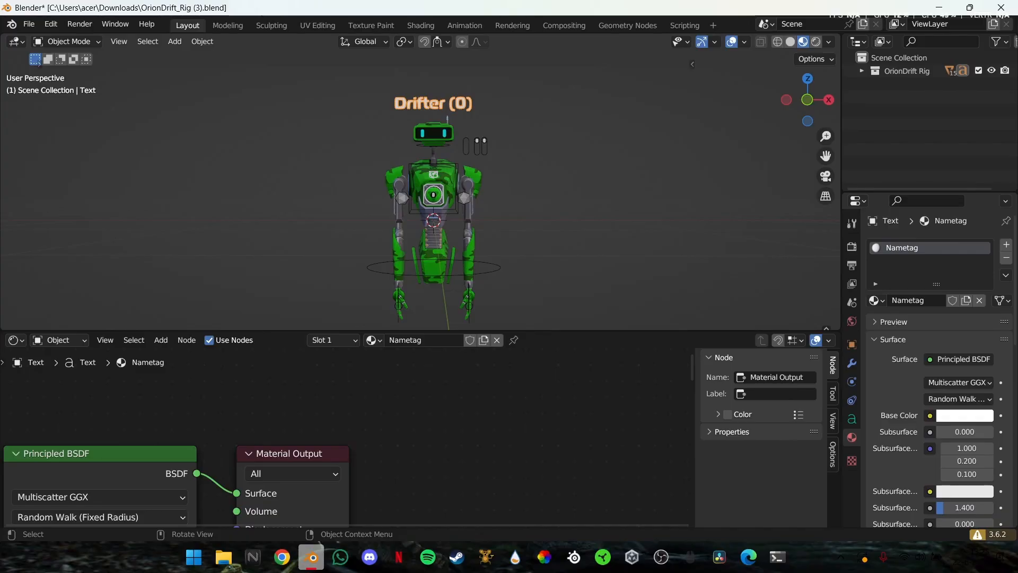
click(67, 42)
click(61, 71)
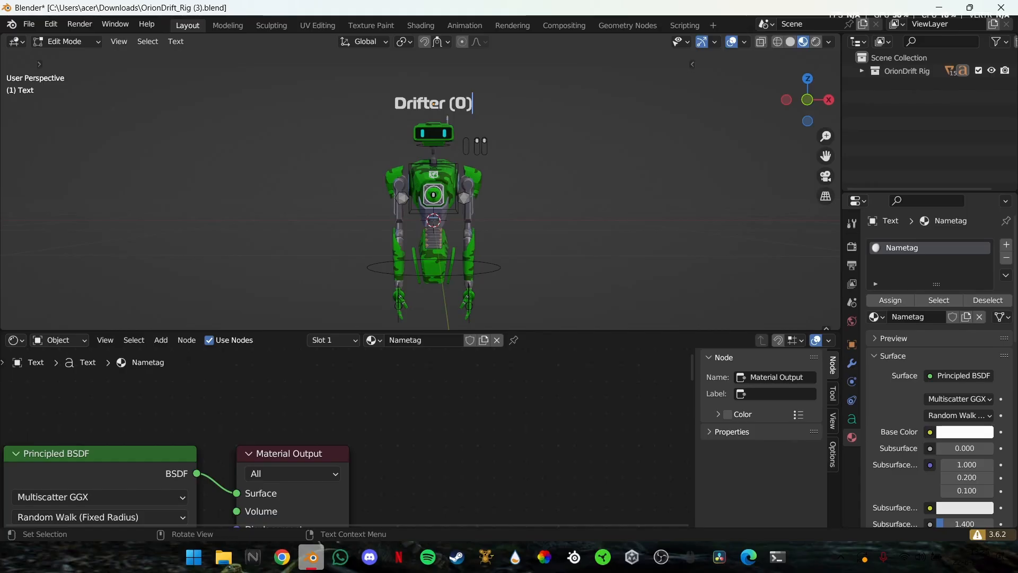
key(BackSpace)
key(BackSpace)
key(BackSpace)
key(BackSpace)
key(BackSpace)
key(BackSpace)
key(BackSpace)
key(BackSpace)
key(BackSpace)
key(BackSpace)
key(BackSpace)
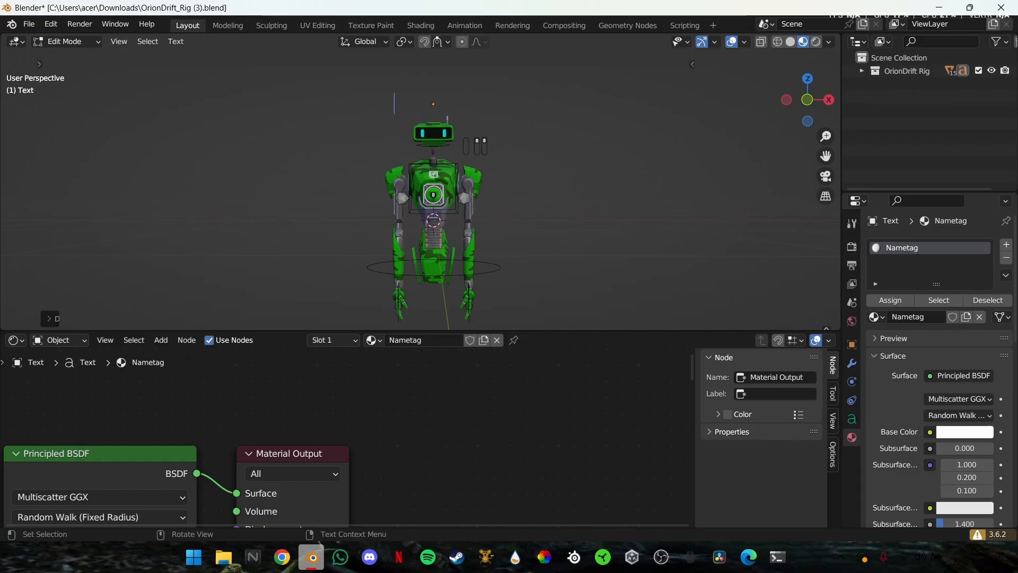
Enter the player's username followed by (49) as the nametag text and return to Object Mode
text(winks)
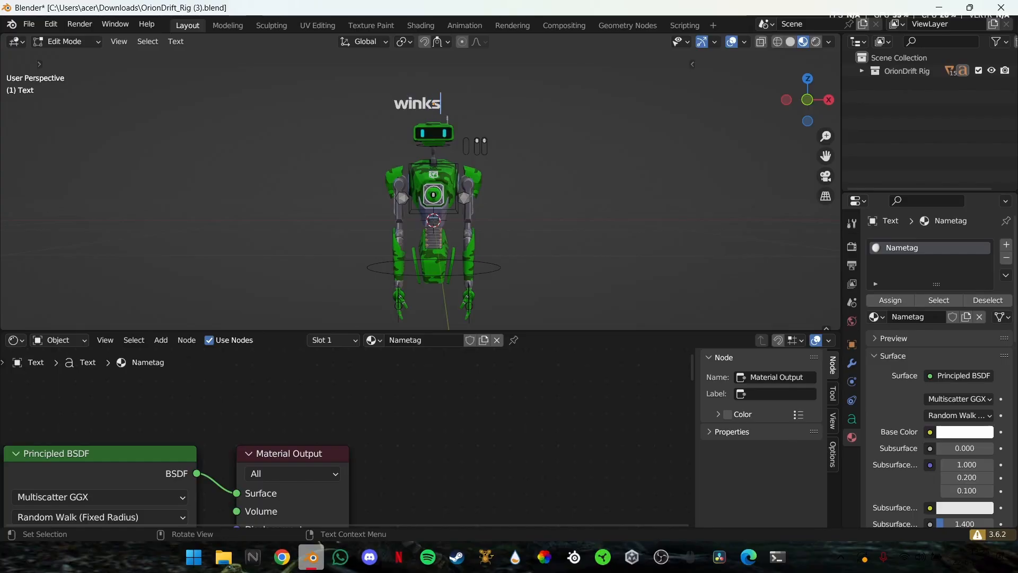
text(terlol ()
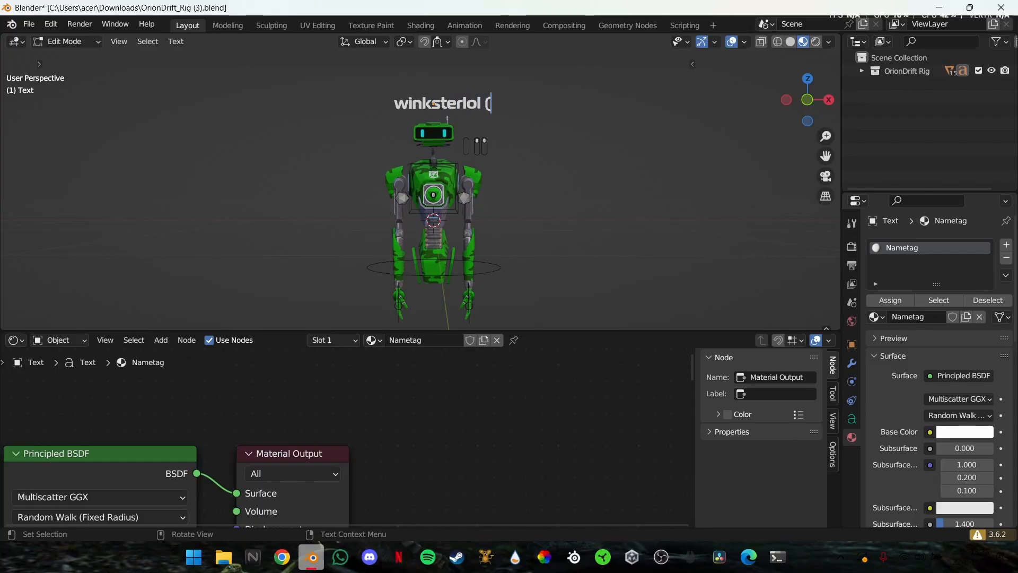
text(49))
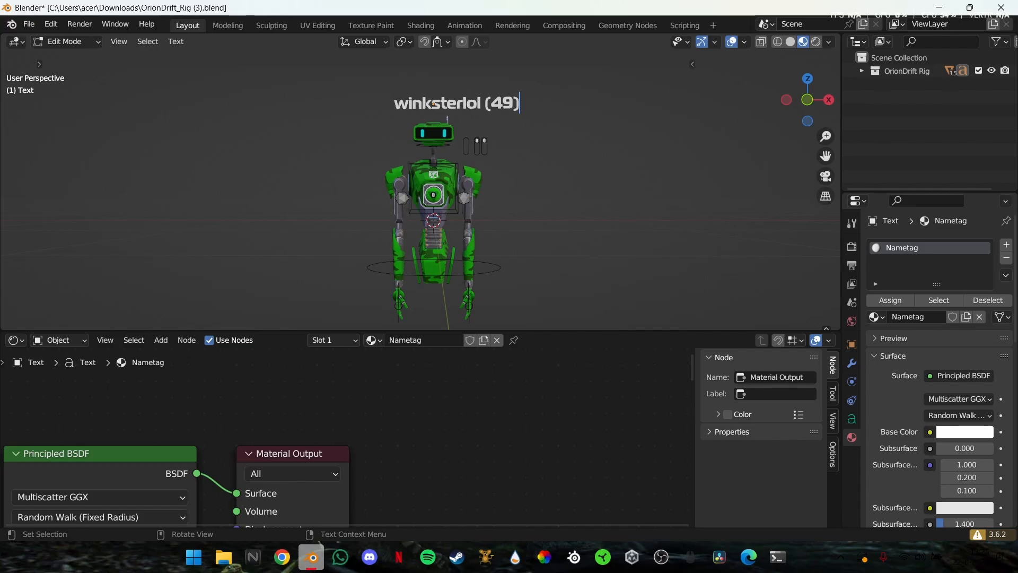
click(66, 41)
click(71, 57)
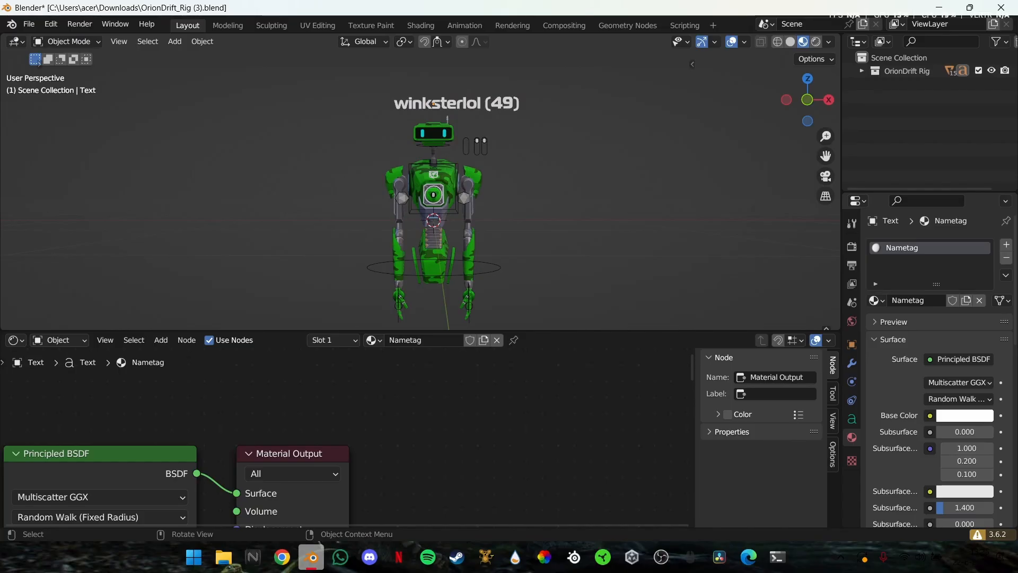
Move the nametag about 0.11 m in the negative X direction to centre it above the robot's head, then deselect it
click(434, 104)
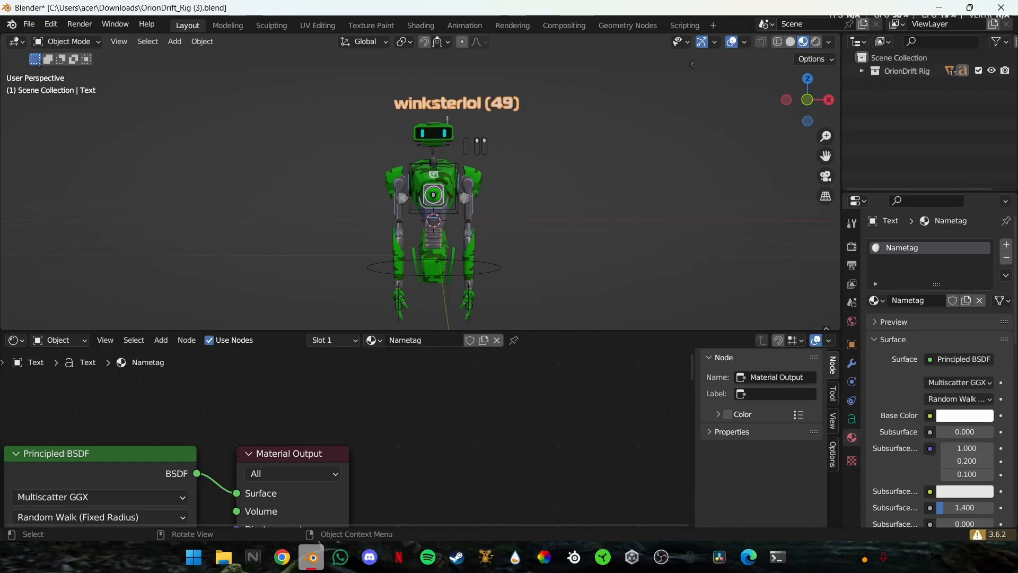
key(g)
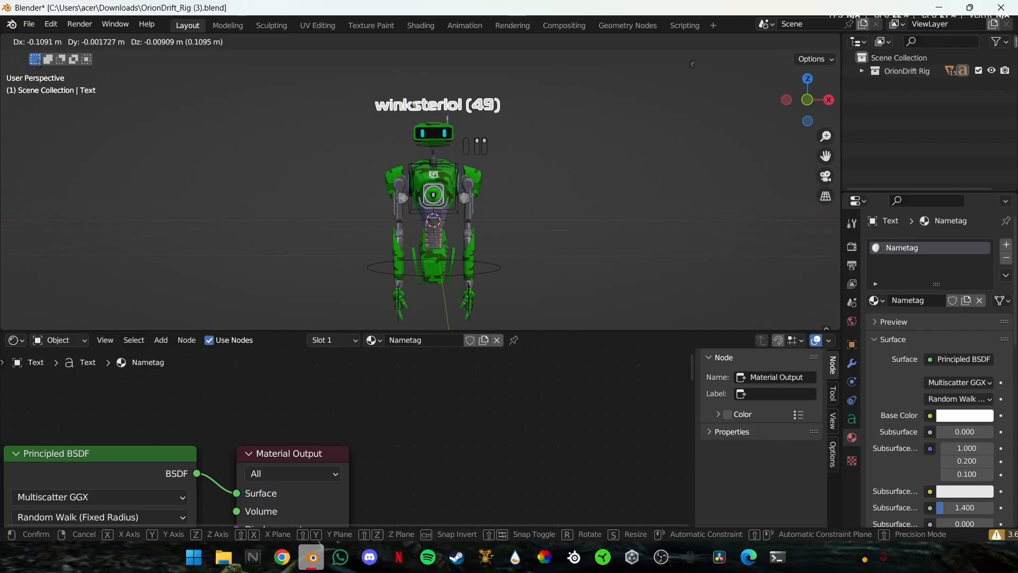
key(Return)
key(alt+a)
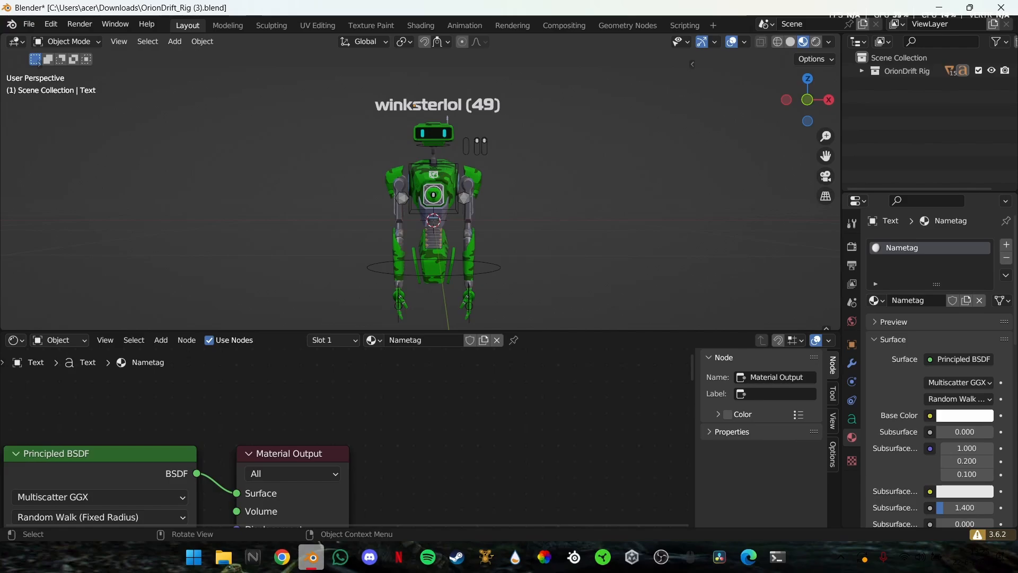
click(424, 103)
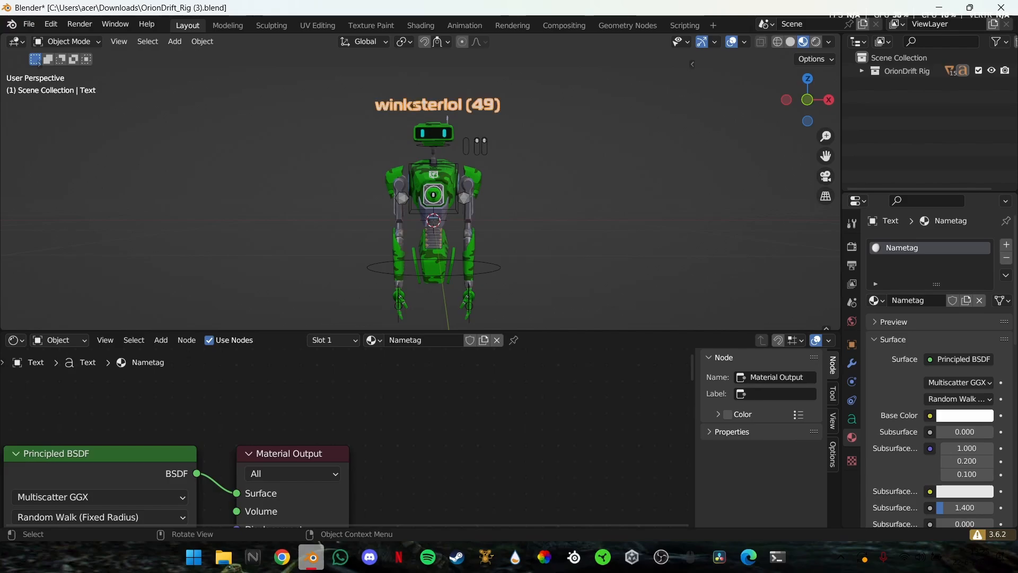
key(r)
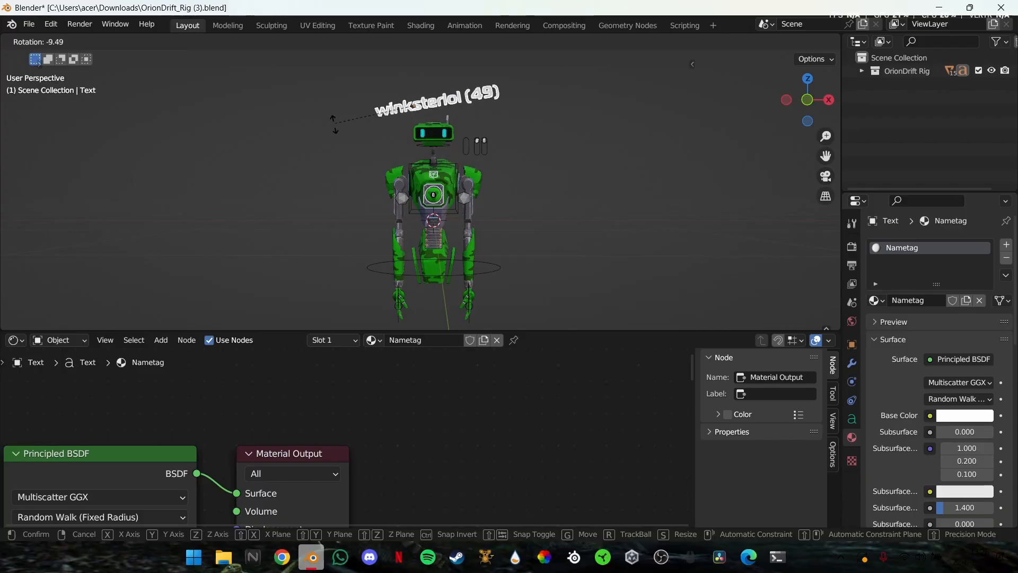
click(413, 105)
key(ctrl+z)
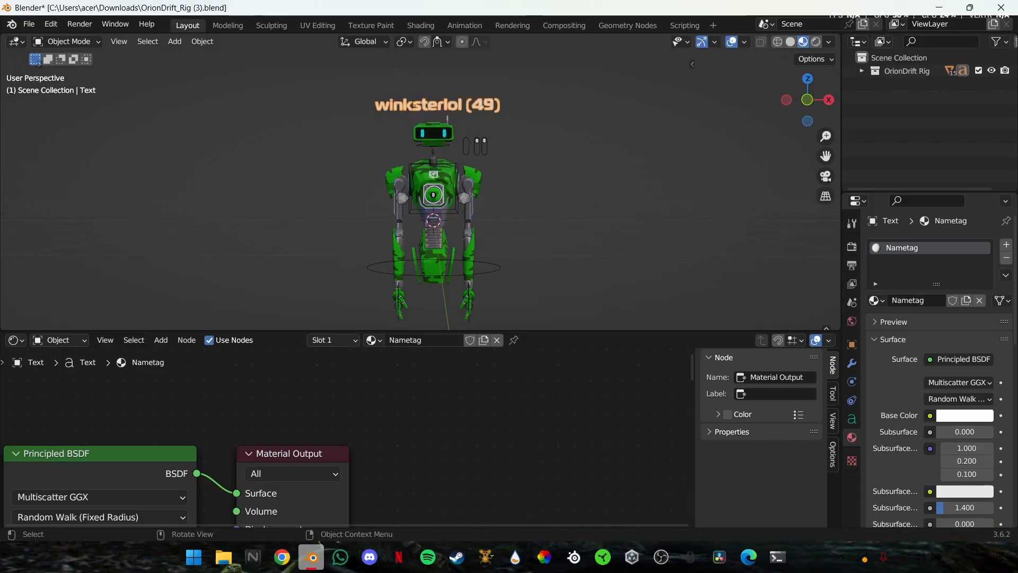
key(s)
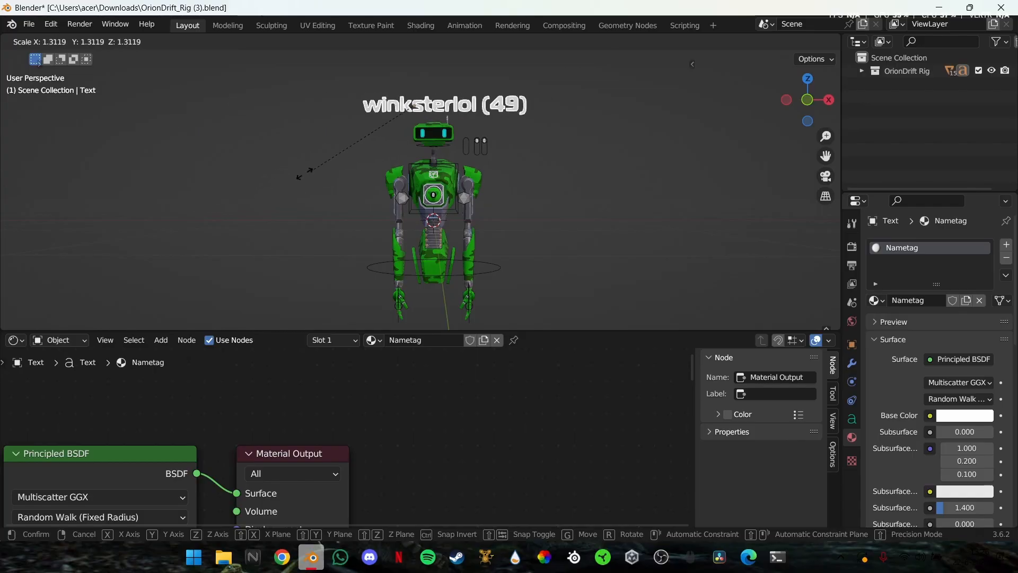
key(Escape)
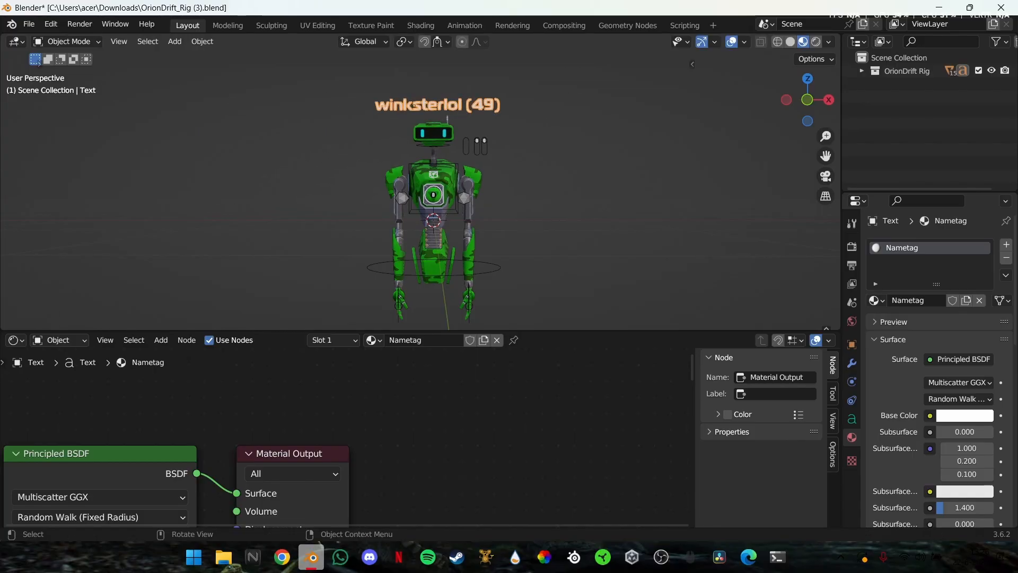
key(g)
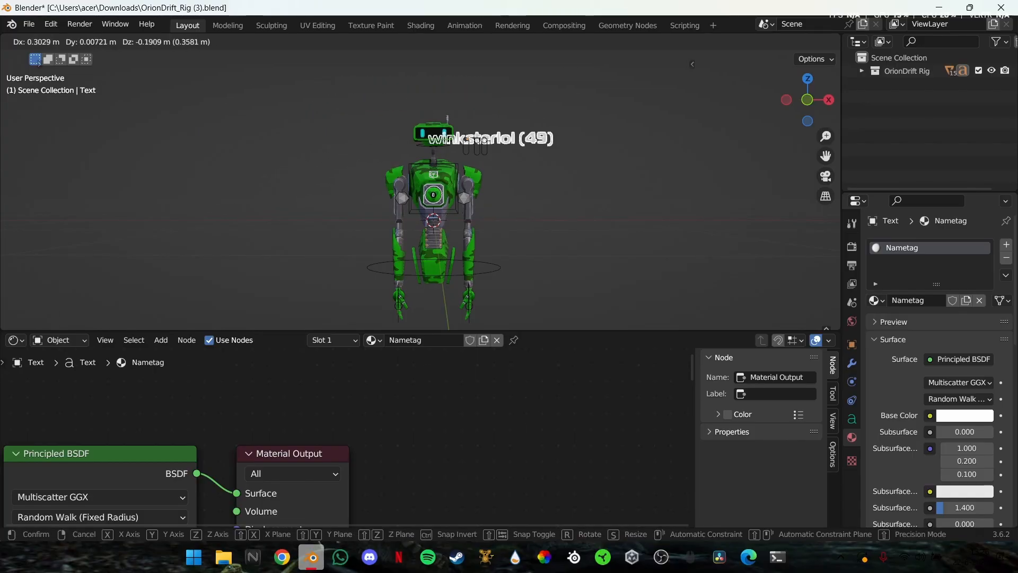
key(Return)
key(ctrl+z)
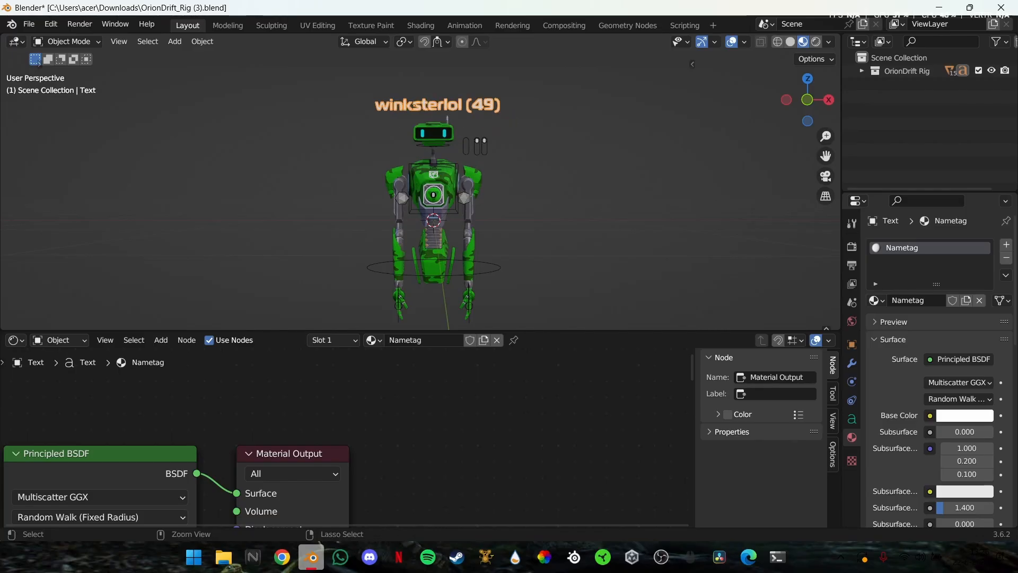
Set the robot's number to 99 by moving both digit sliders beside its head down to 9
scroll(420, 189, up, 7)
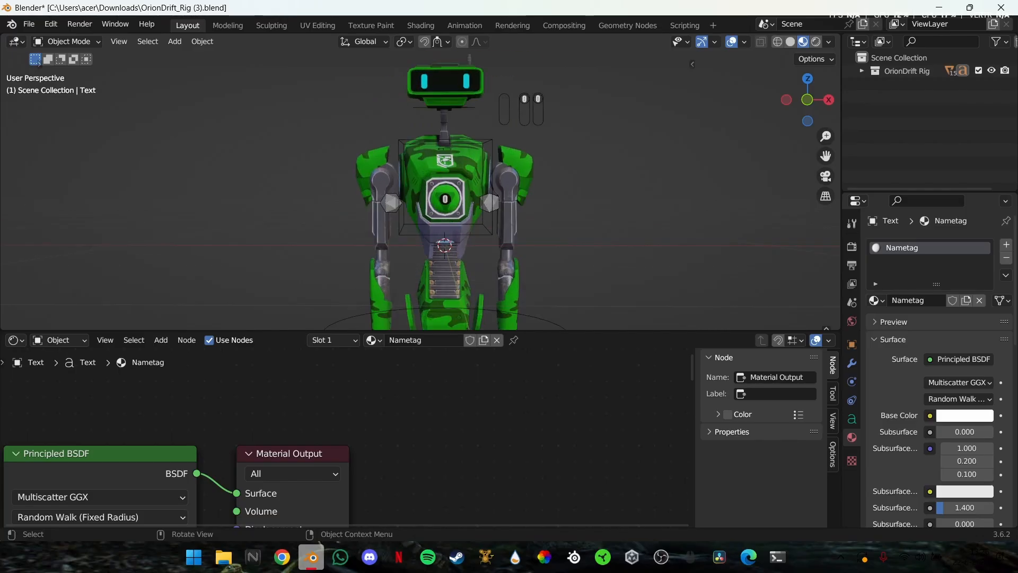
shift+middle_drag(420, 189, 321, 298)
scroll(305, 71, down, 3)
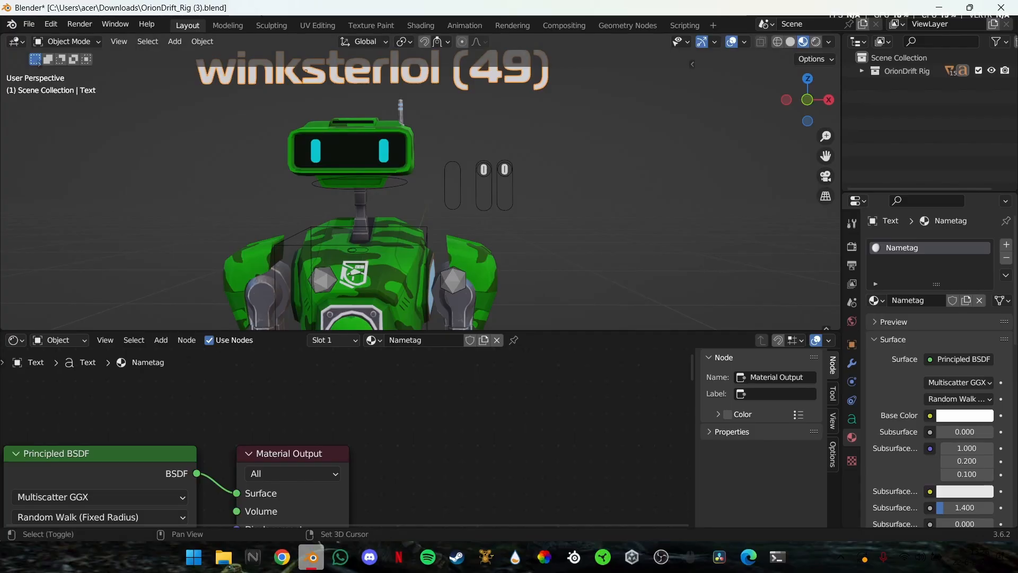
mouse_move(419, 186)
shift+middle_down()
mouse_move(432, 170)
mouse_move(402, 203)
mouse_move(416, 180)
mouse_move(433, 197)
shift+middle_up()
click(497, 180)
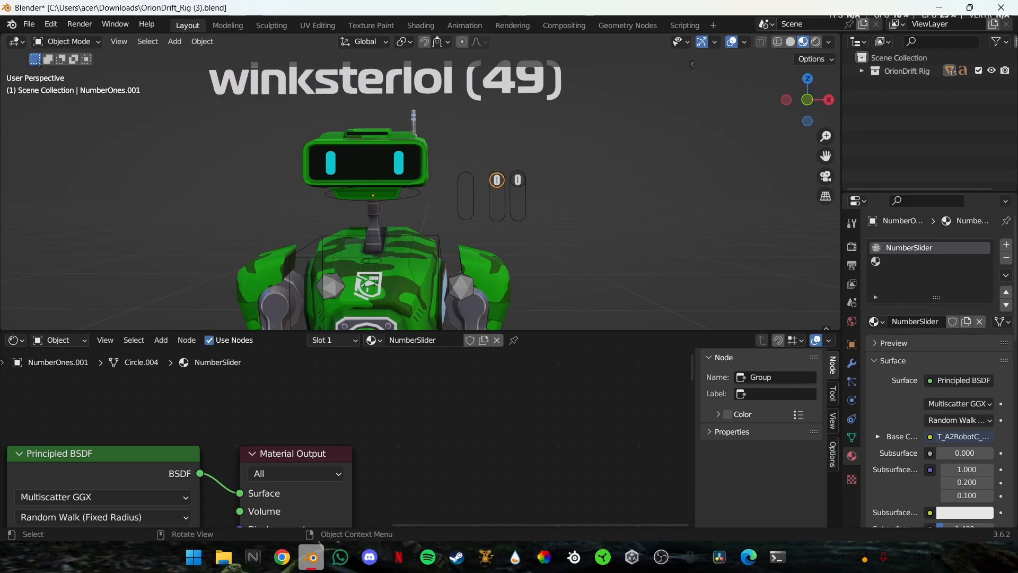
key(g)
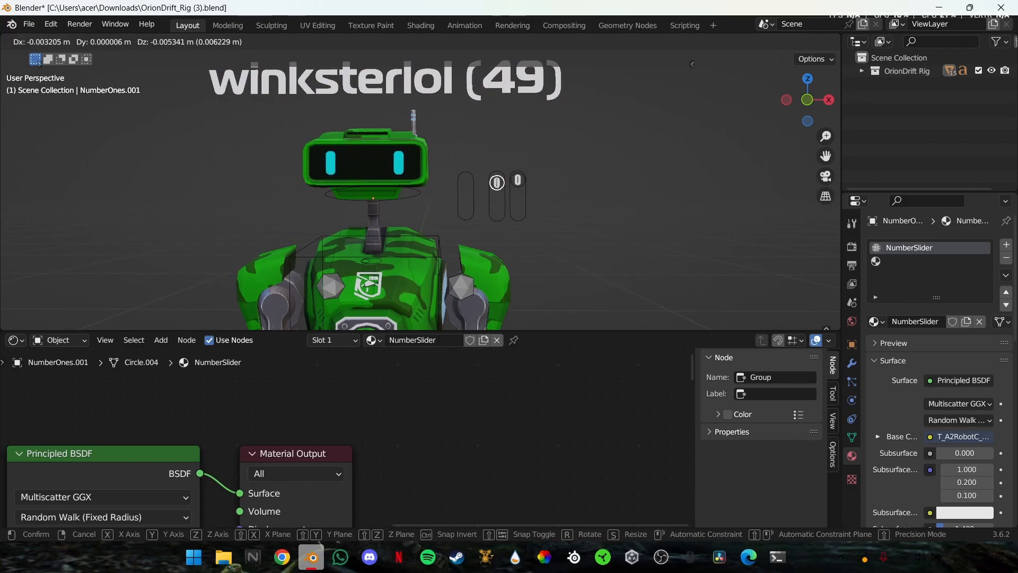
click(497, 183)
scroll(497, 182, down, 1)
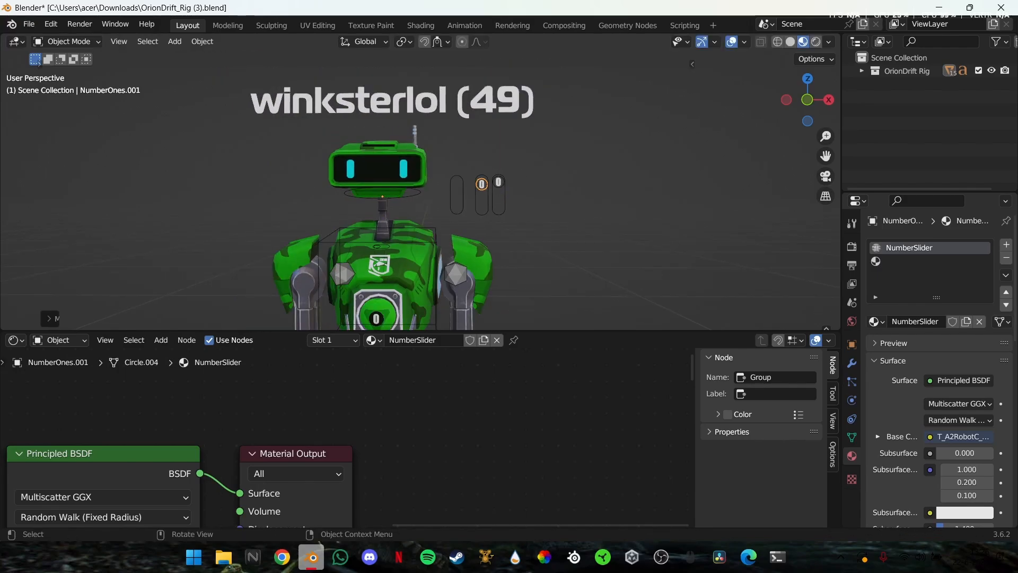
key(g)
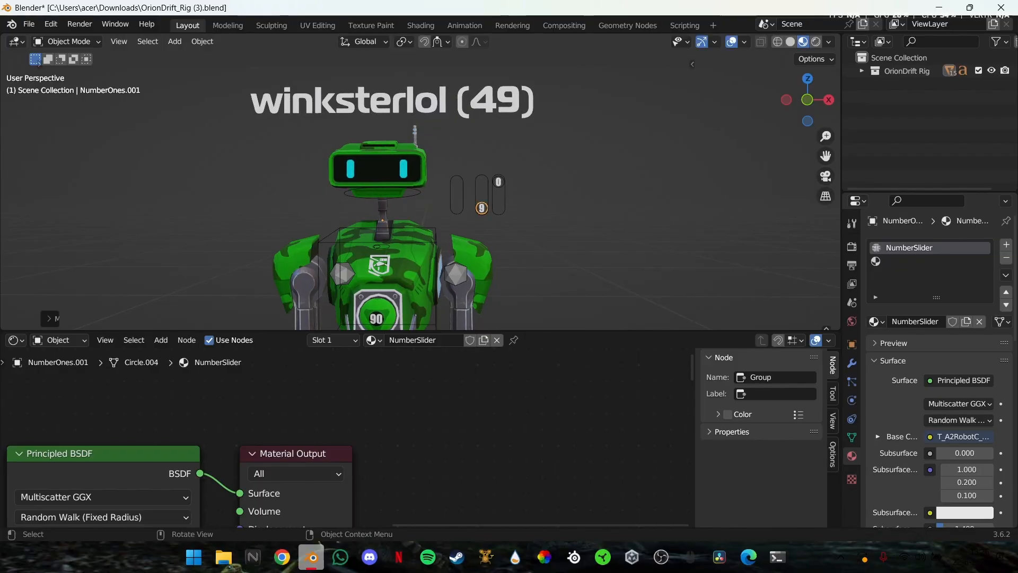
click(482, 208)
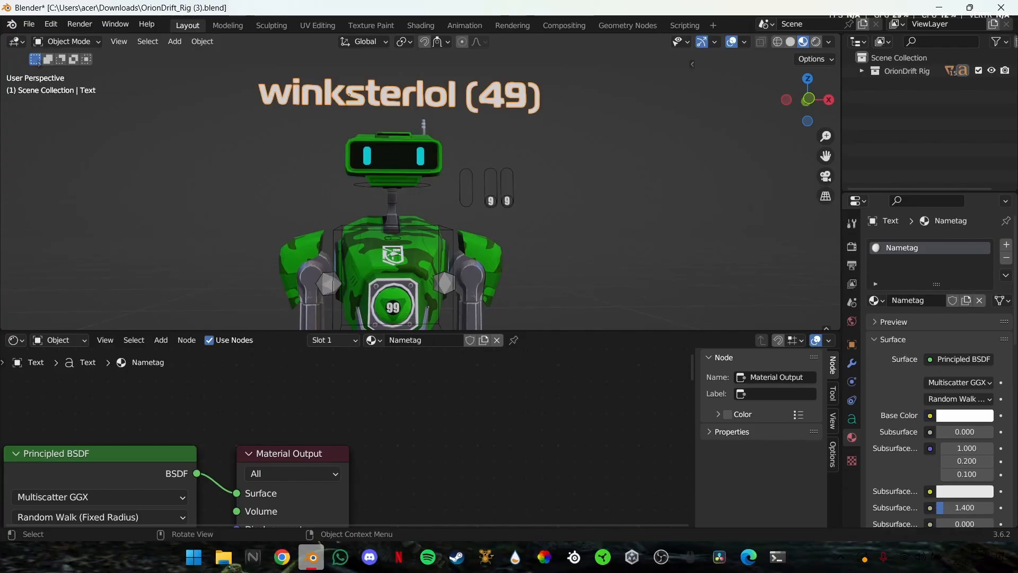
Delete the nametag text object and enlarge the 3D viewport over the node editor
right_click(425, 96)
click(371, 276)
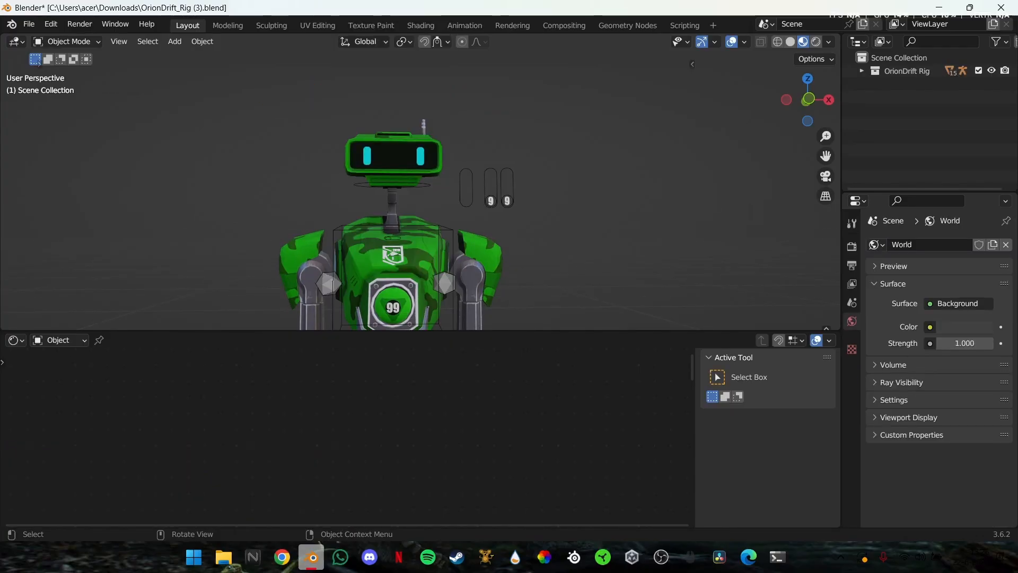
scroll(420, 201, down, 4)
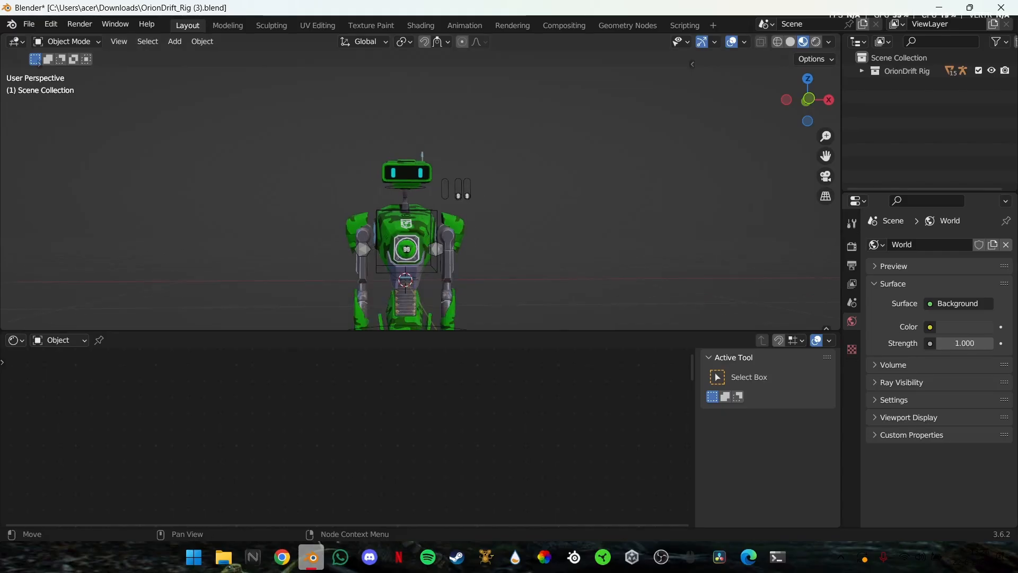
drag(420, 331, 420, 437)
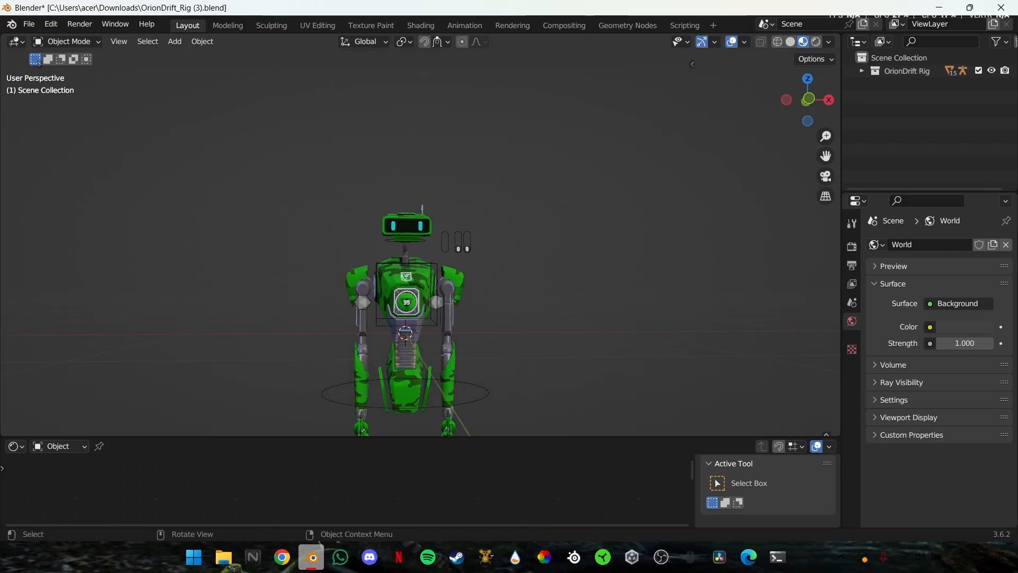
Select the A2Robot_IK_Rig armature and switch it to Pose Mode
middle_drag(451, 250, 371, 259)
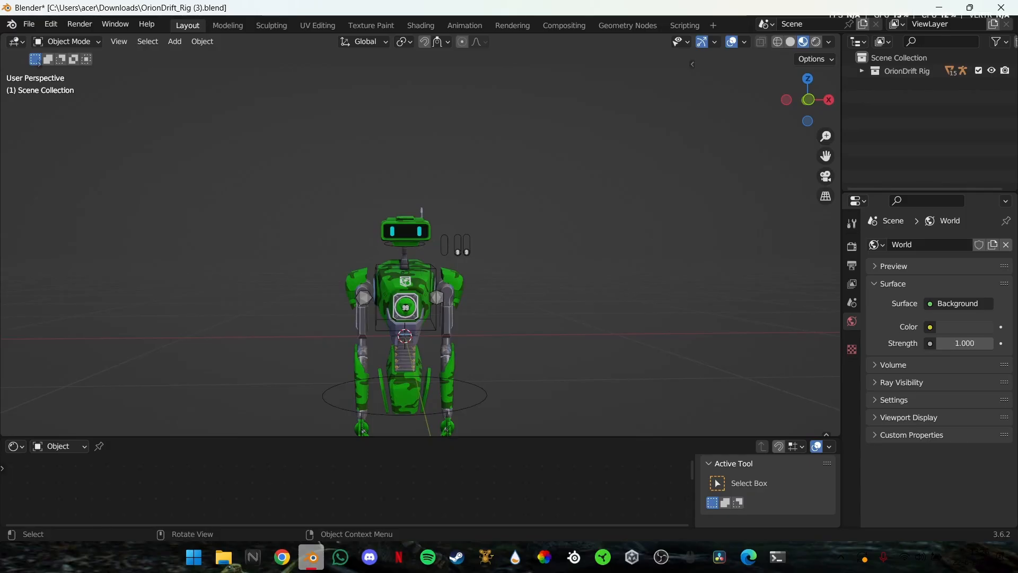
click(363, 429)
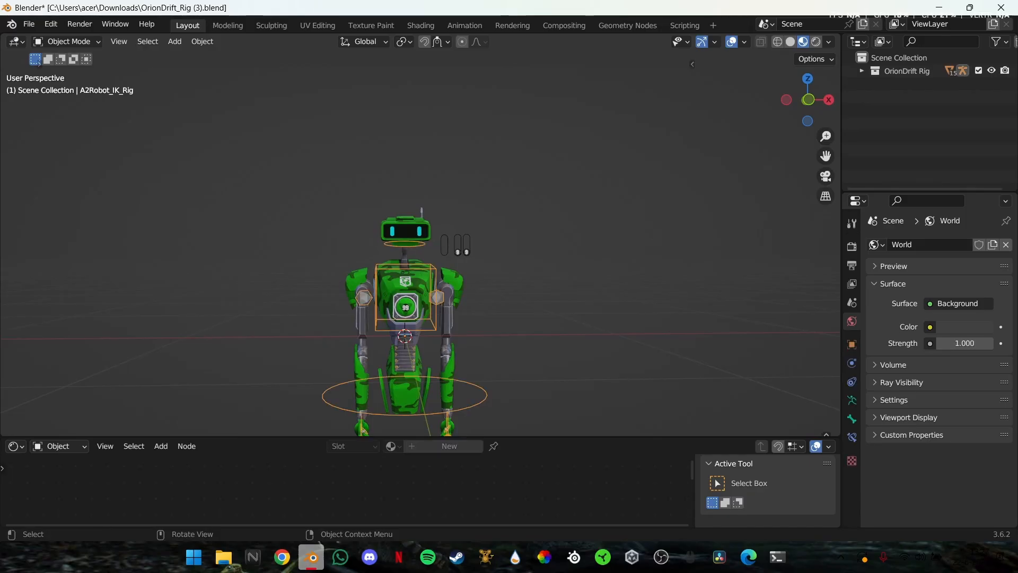
scroll(420, 249, up, 5)
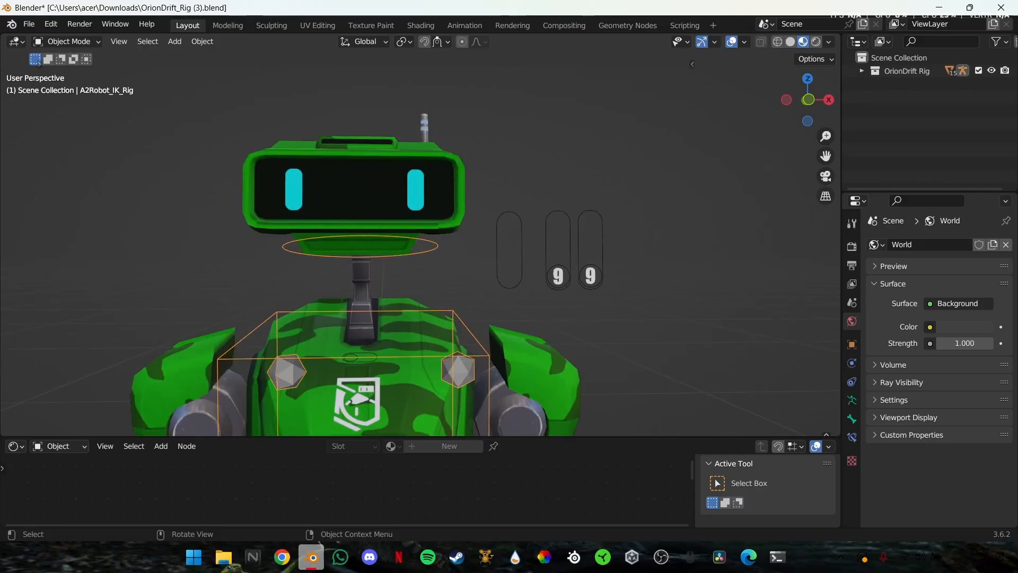
scroll(420, 250, down, 5)
click(62, 41)
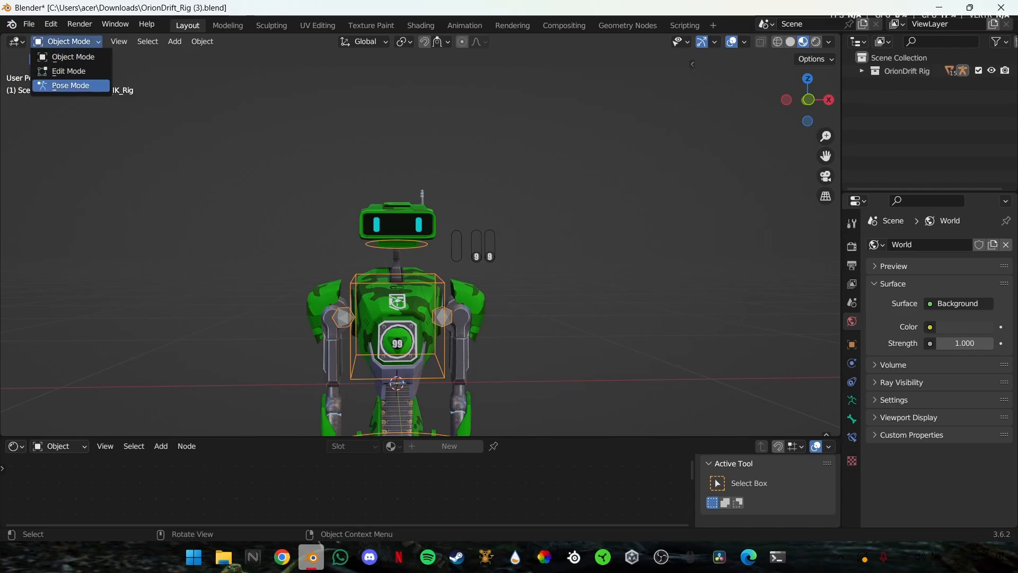
click(70, 85)
Rotate the head bone about 52° in the top orthographic view so the robot looks to its side
scroll(420, 235, down, 2)
middle_drag(461, 249, 371, 238)
key(alt+a)
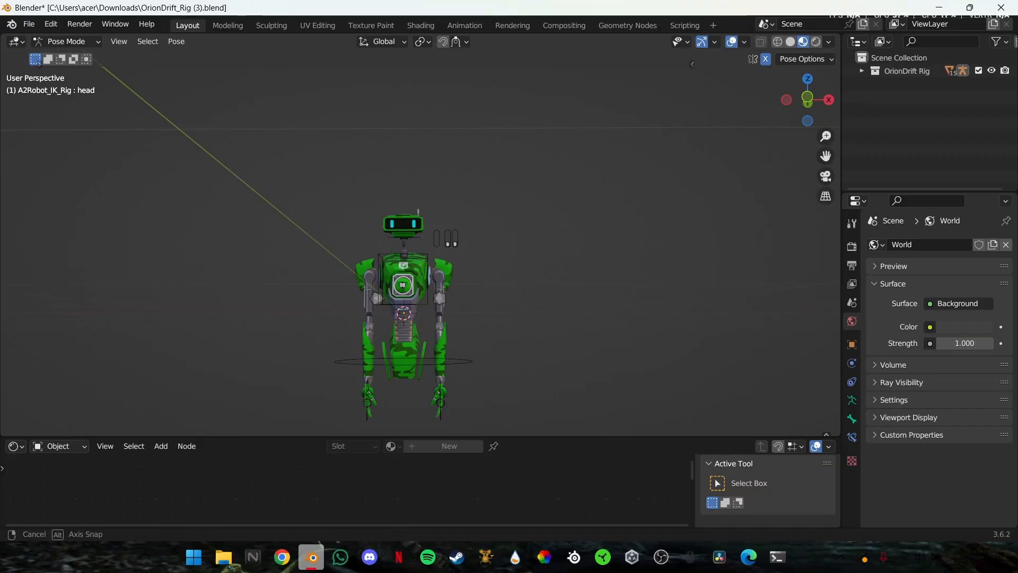
middle_drag(449, 241, 336, 291)
scroll(336, 292, up, 5)
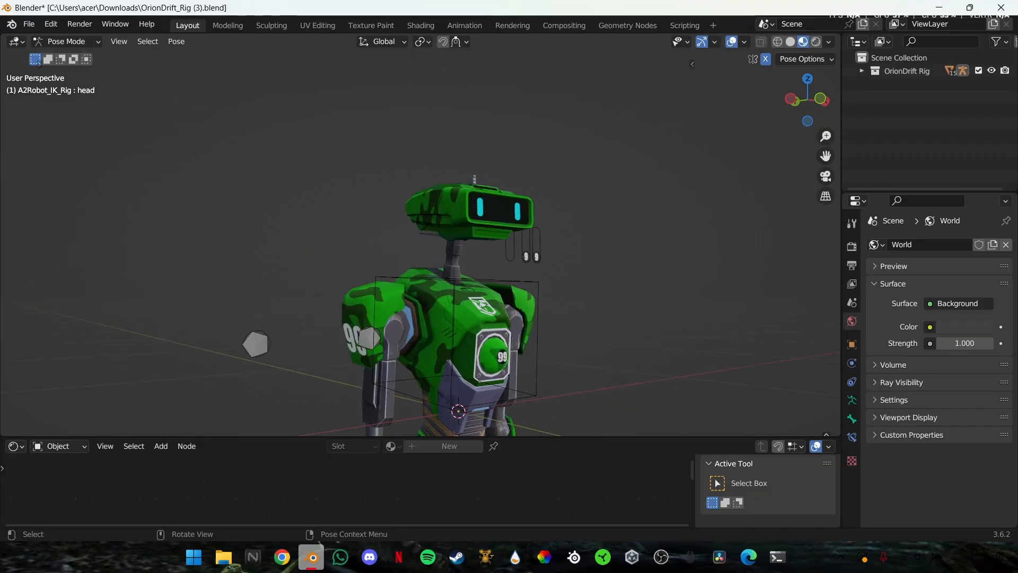
middle_drag(424, 223, 372, 357)
click(808, 96)
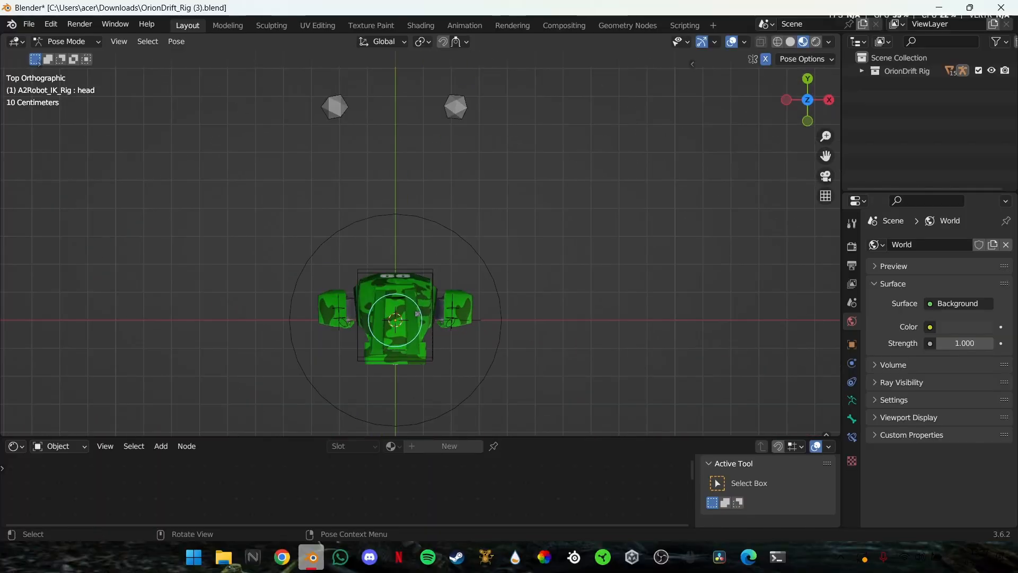
scroll(415, 258, down, 1)
key(r)
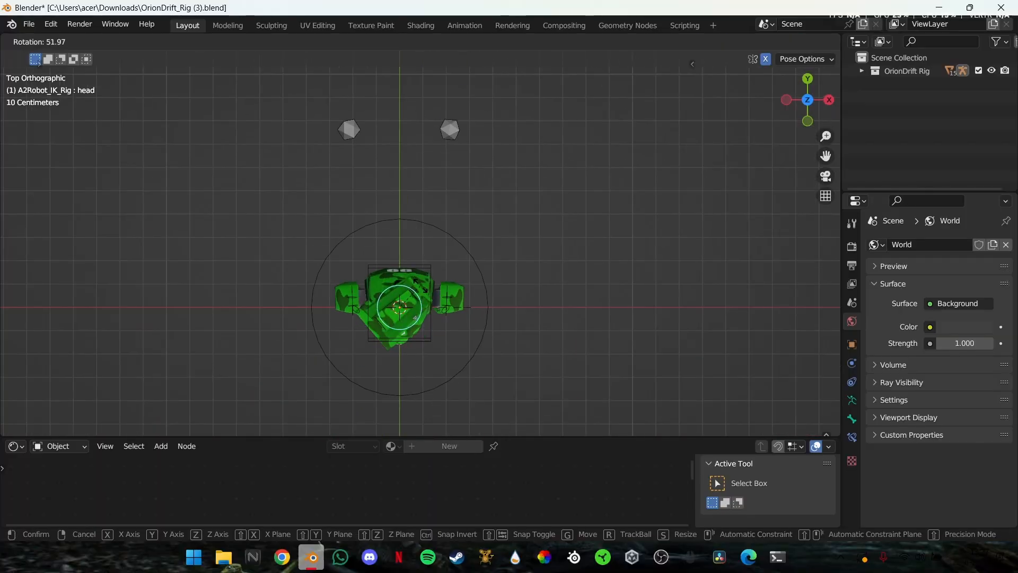
click(415, 316)
Move the hand_controller.R bone up and in front of the hips to bend the robot's arm
middle_drag(416, 317, 430, 244)
scroll(431, 244, up, 1)
scroll(431, 244, down, 2)
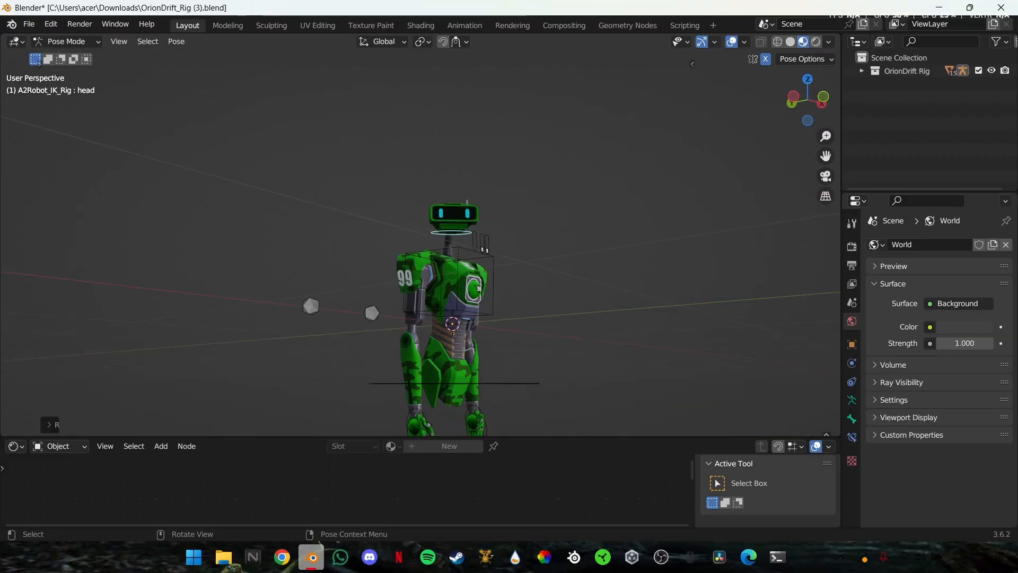
click(417, 422)
key(g)
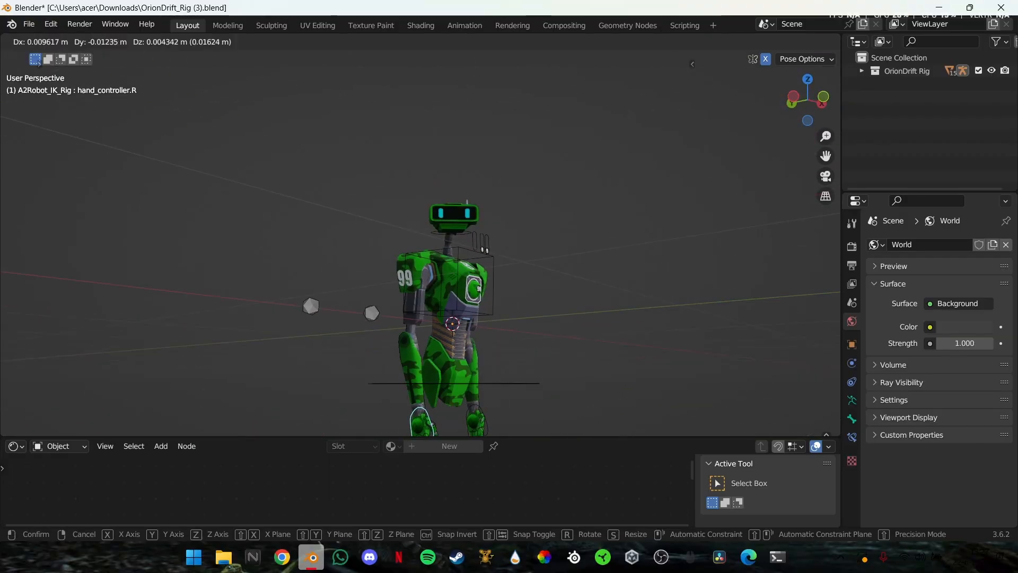
key(Return)
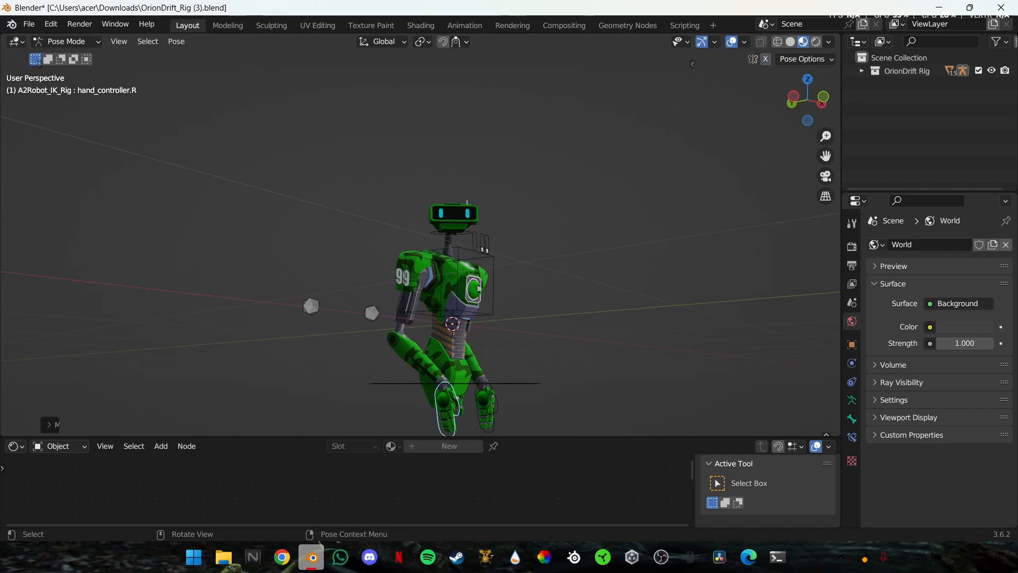
Move the hand_controller.R and hand_controller.L bones outward about 0.2 m each so both arms sit away from the hips
key(g)
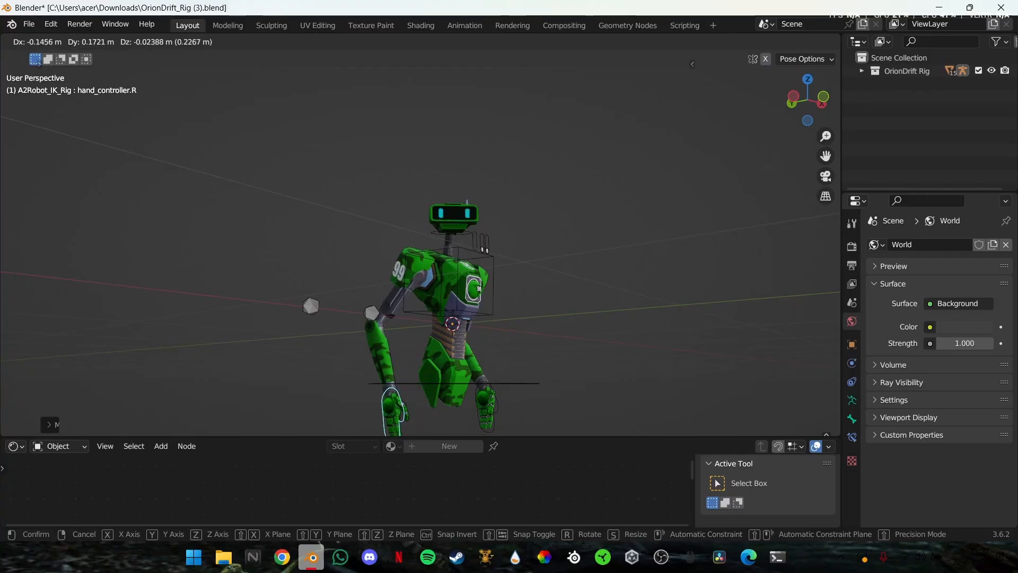
key(Return)
scroll(421, 235, up, 3)
middle_drag(420, 235, 371, 264)
scroll(421, 234, down, 2)
click(448, 387)
key(g)
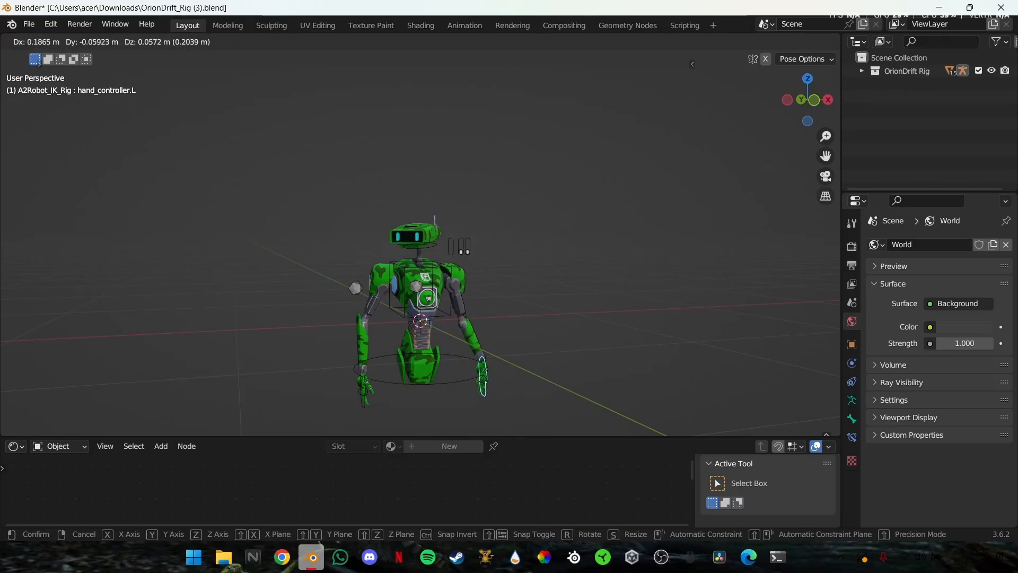
key(Return)
middle_drag(491, 364, 544, 354)
scroll(421, 235, up, 3)
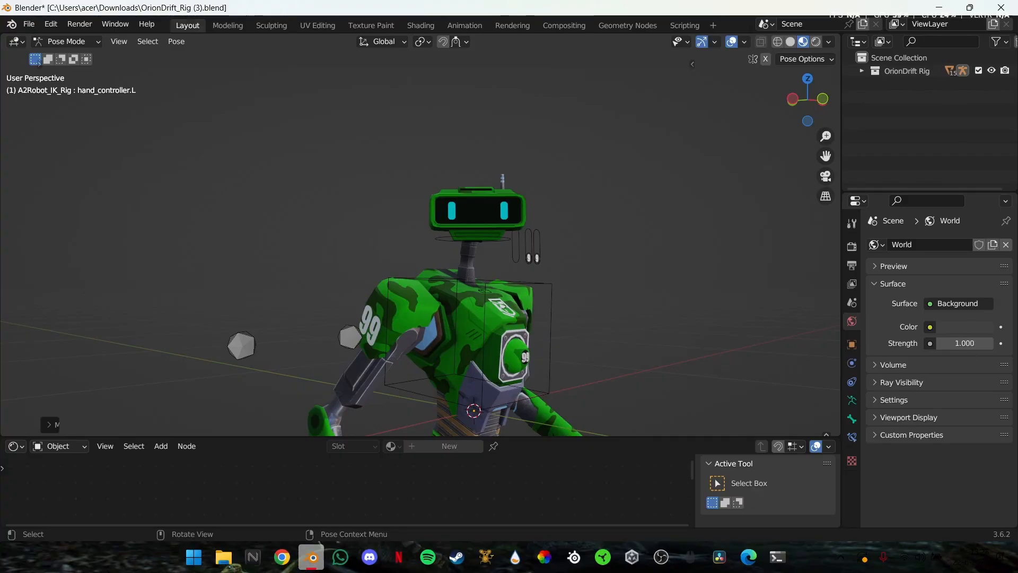
Switch the rig to Object Mode, start appending from a library file and filter the Downloads folder by "cosm"
click(67, 41)
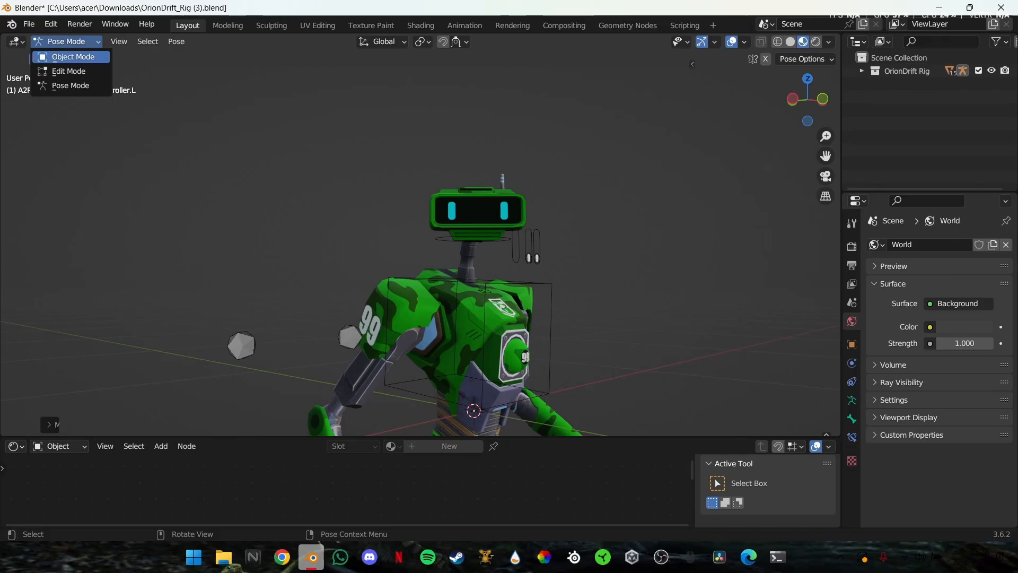
click(64, 56)
click(28, 24)
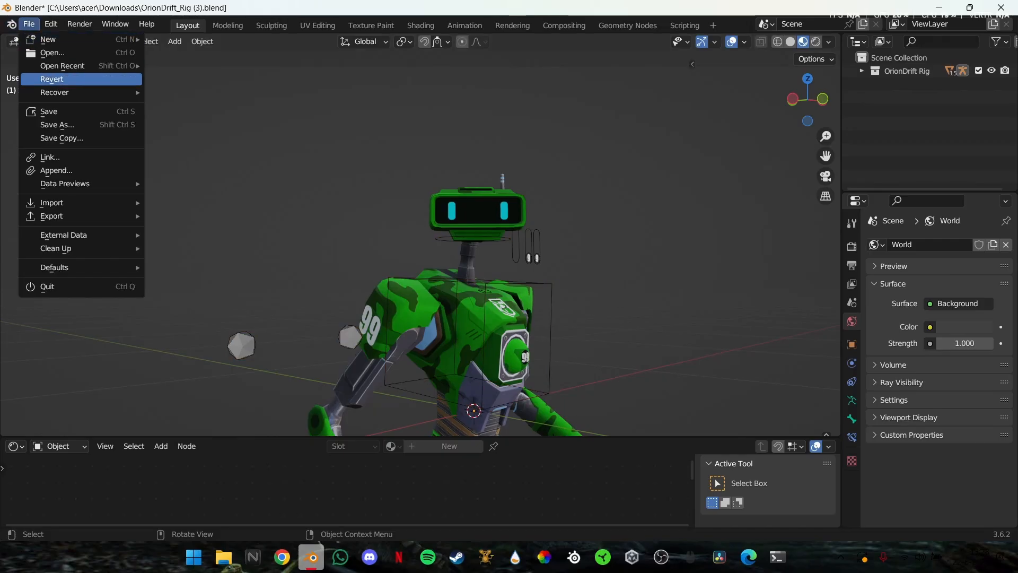
mouse_move(58, 203)
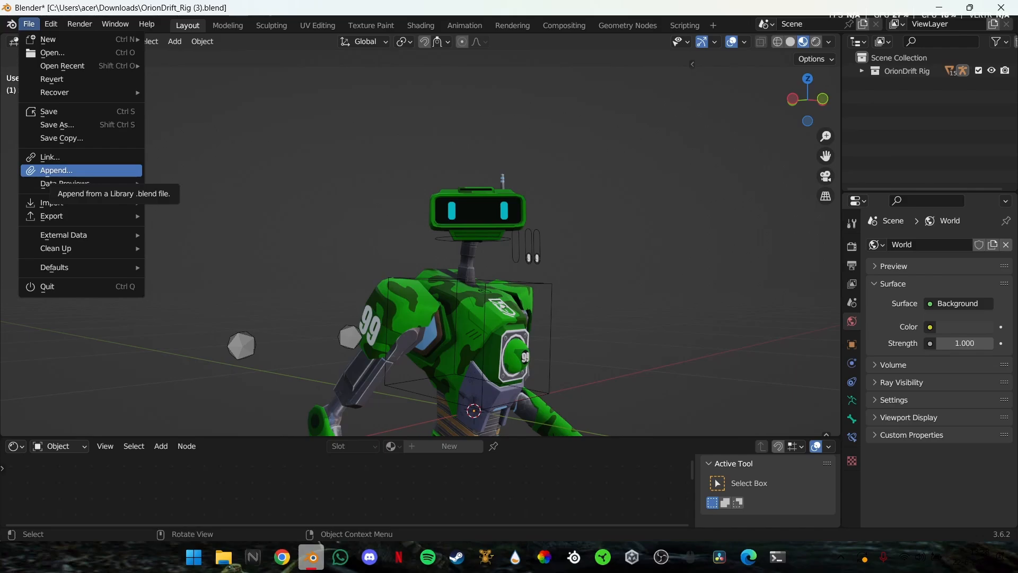
click(55, 171)
scroll(478, 250, down, 2)
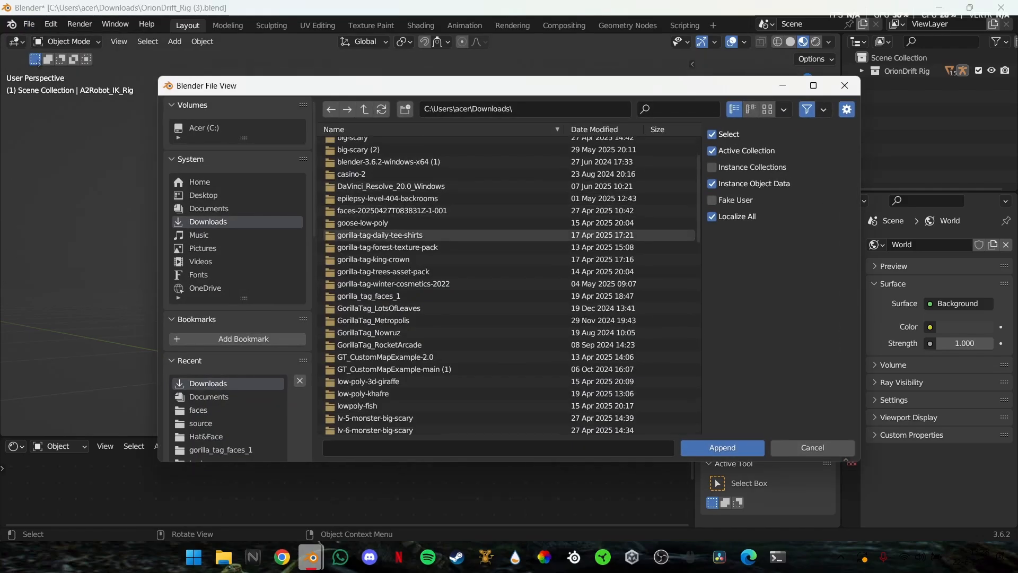
scroll(478, 244, down, 10)
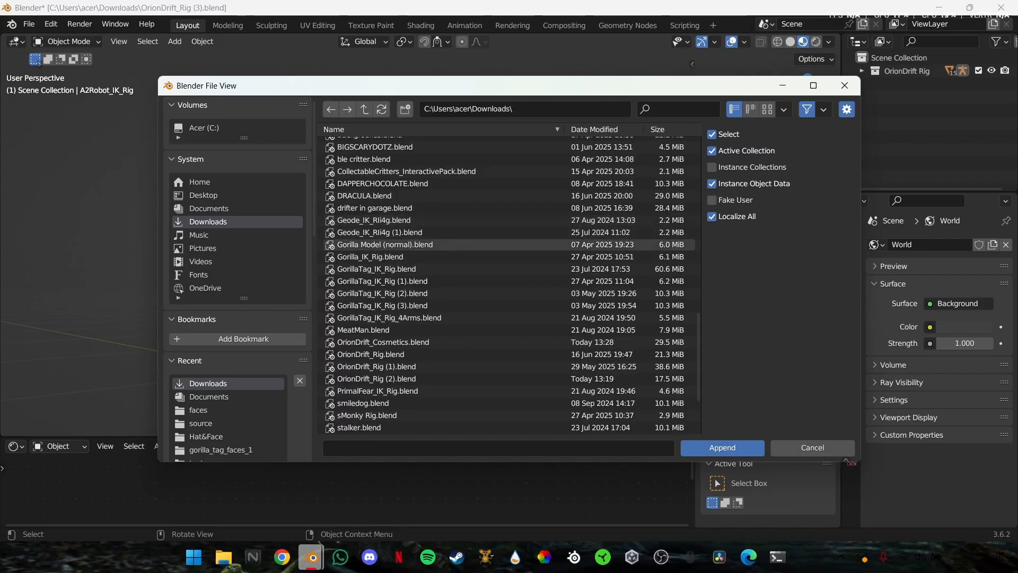
scroll(477, 271, down, 4)
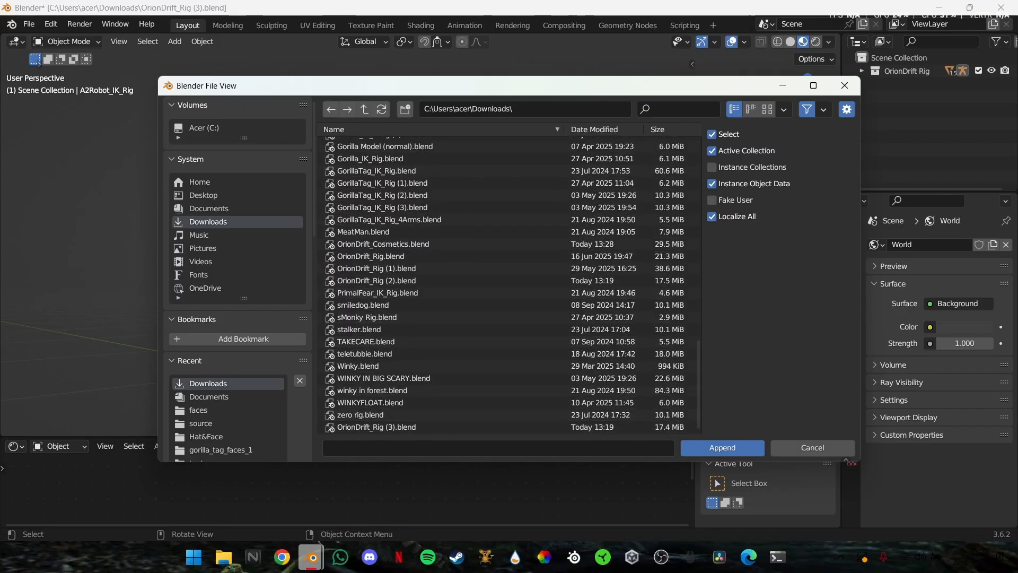
text(cosm)
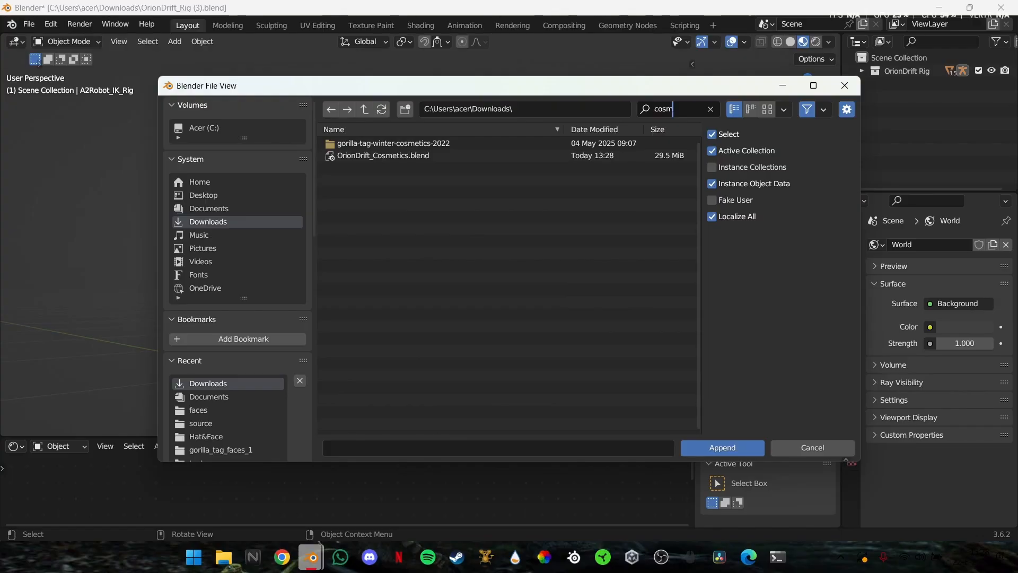
Append the All_Cosmetics, Back, Collection, Hats and Shoulder collections from OrionDrift_Cosmetics.blend
double_click(383, 155)
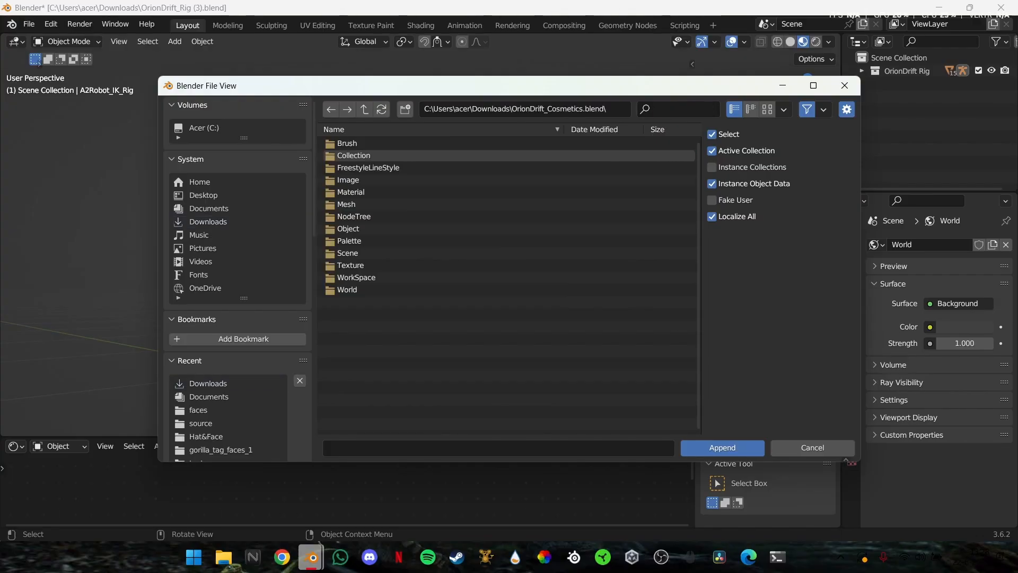
double_click(354, 155)
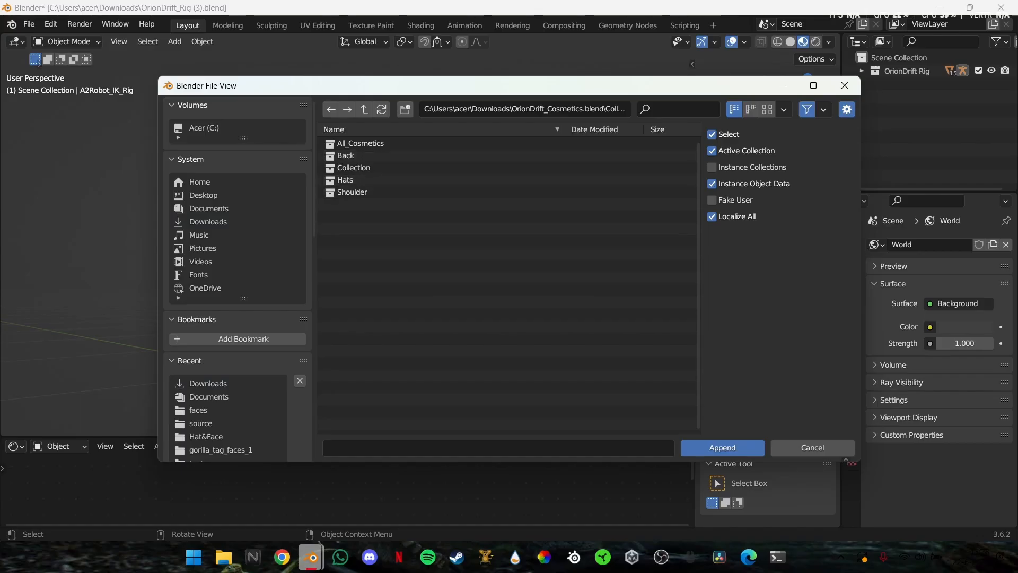
drag(350, 212, 326, 135)
click(723, 448)
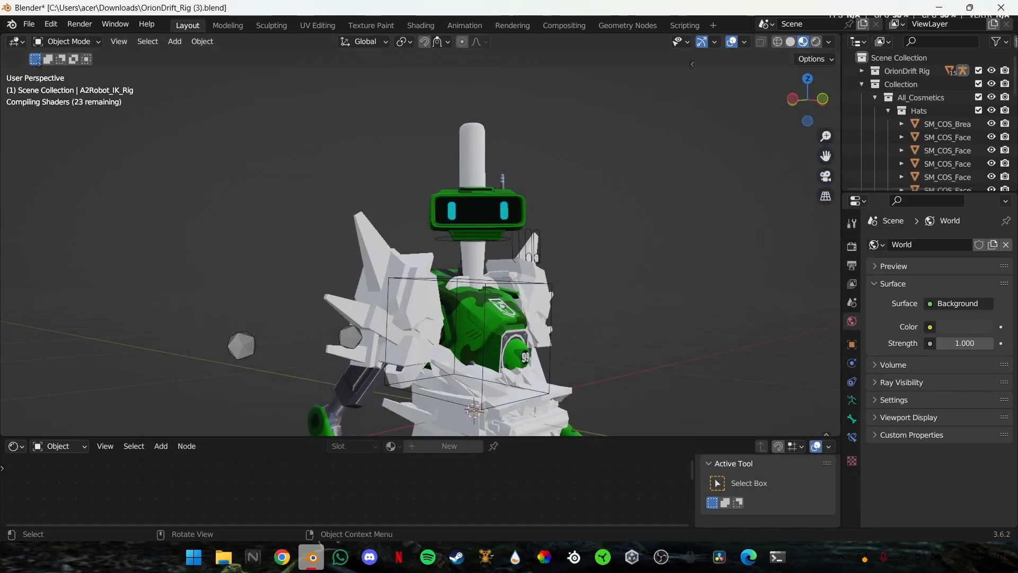
Move the SM_COS_BaseballBatA object out of the robot's body into the open space beside it
scroll(506, 247, down, 2)
middle_drag(507, 246, 451, 250)
middle_drag(450, 249, 488, 223)
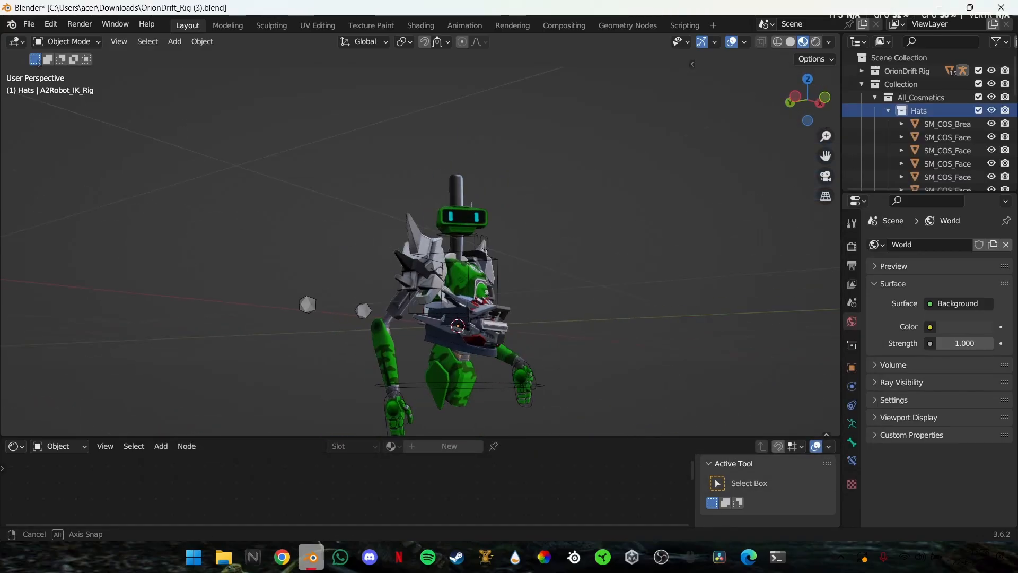
scroll(488, 318, up, 3)
middle_drag(509, 323, 460, 345)
scroll(440, 339, down, 3)
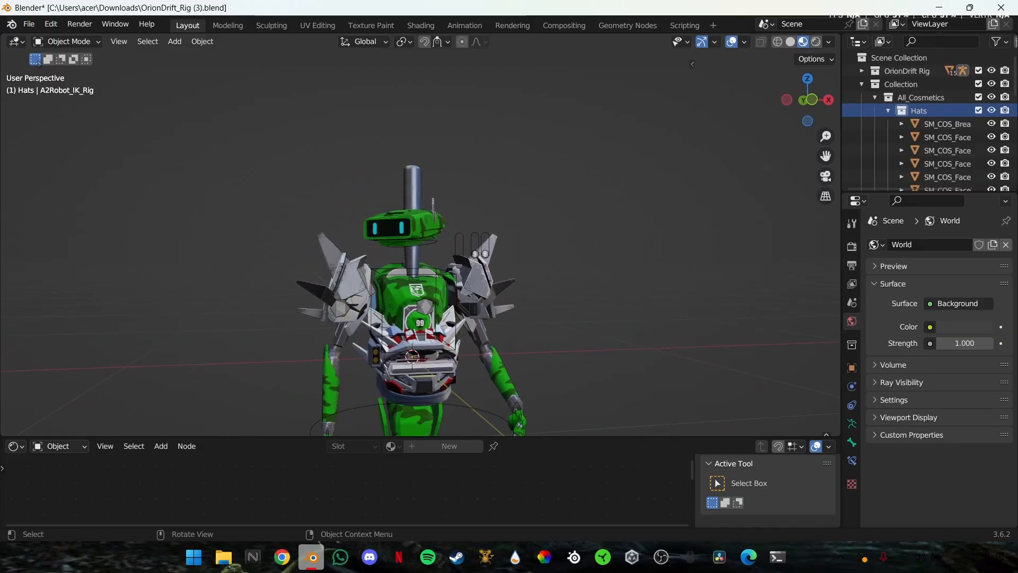
click(402, 228)
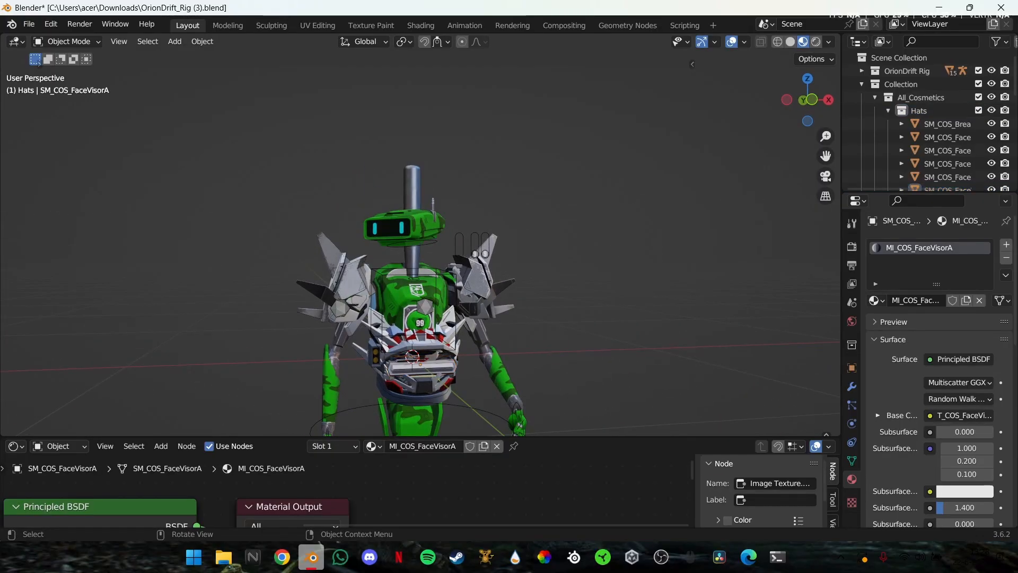
scroll(402, 228, down, 1)
middle_drag(402, 228, 360, 231)
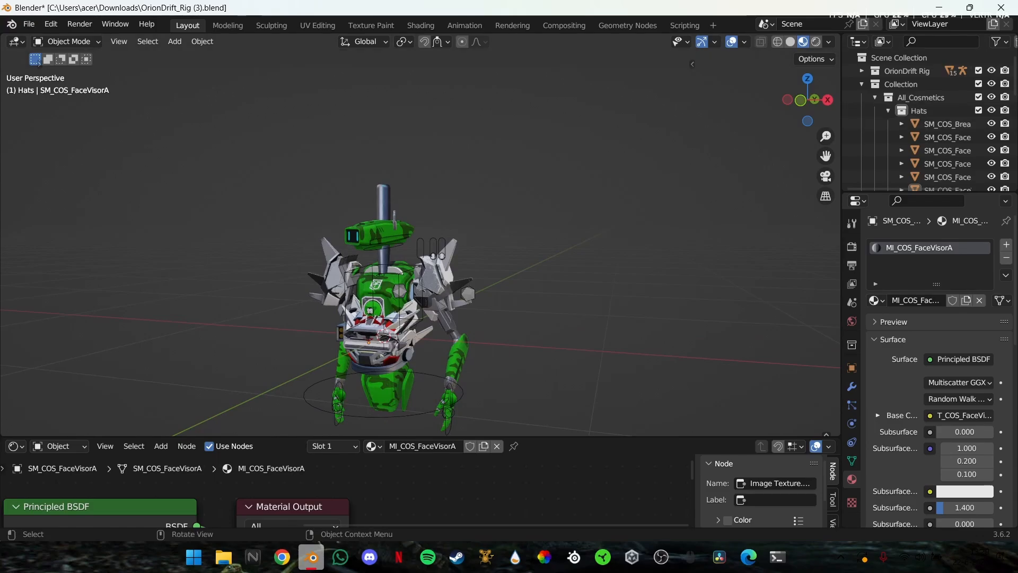
key(ctrl+z)
middle_drag(383, 344, 412, 346)
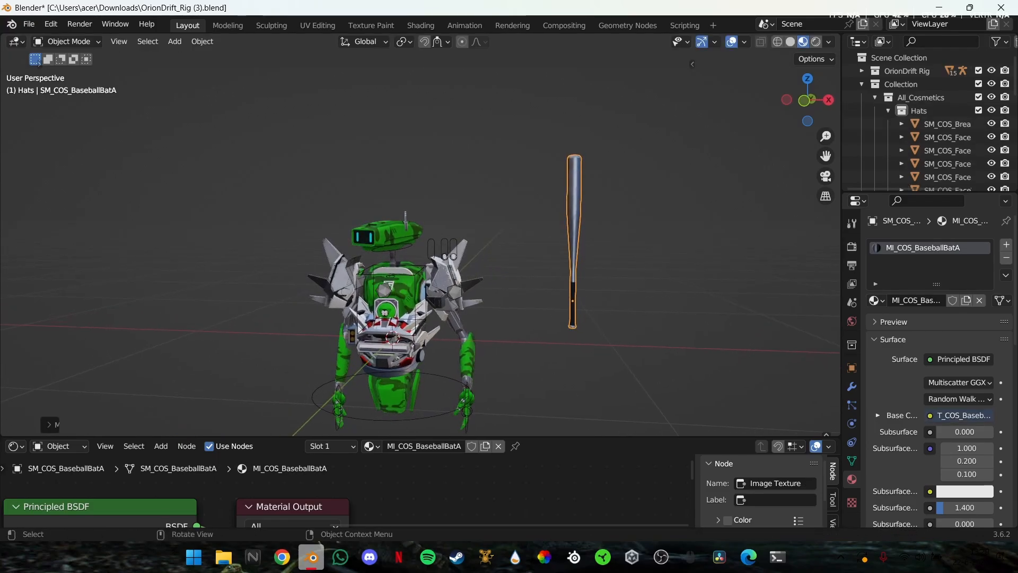
Move the angular face visor, the flat bar-shaped piece and SM_COS_SunglassesA from the torso to around the baseball bat
click(412, 346)
key(g)
click(525, 214)
click(392, 344)
key(g)
click(627, 318)
click(388, 335)
key(g)
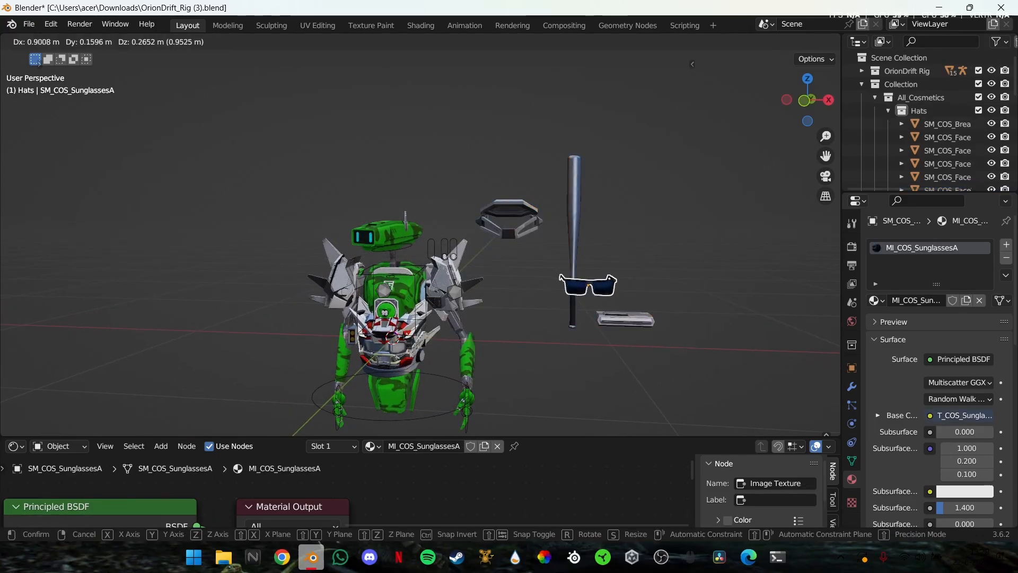
click(625, 267)
Spread the black-and-white helmet, the spiked mask, the horned piece and the red mask out beyond the baseball bat
click(804, 249)
click(389, 334)
key(g)
click(656, 205)
click(392, 334)
key(g)
click(756, 192)
click(393, 339)
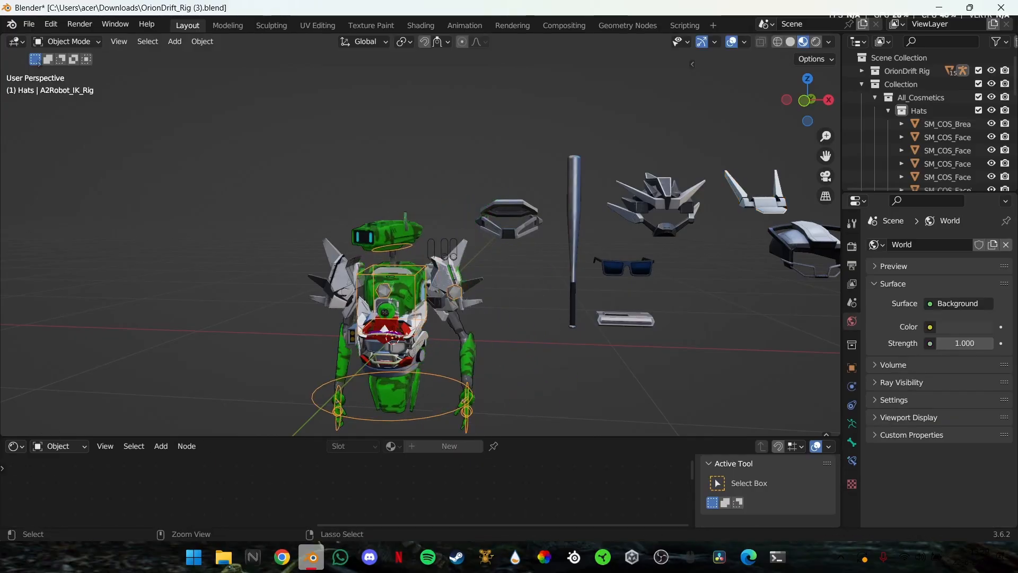
click(723, 324)
Move the wire-frame face guard and SM_COS_FaceMicA off the torso to the area below the sunglasses and bat
click(389, 350)
click(390, 358)
key(g)
click(611, 365)
click(387, 360)
key(g)
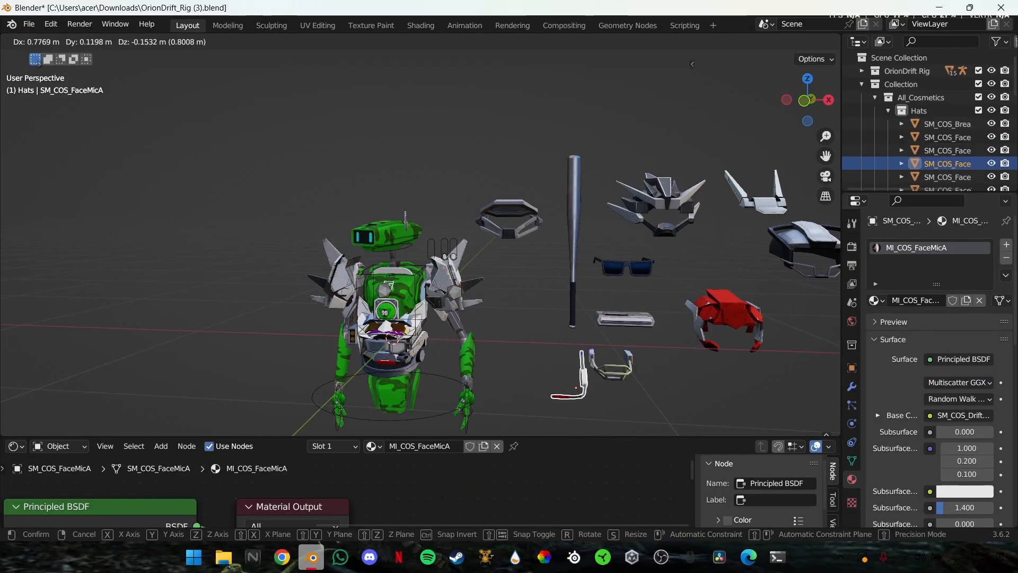
click(570, 374)
Move the silver winged mask, SM_COS_HelmetEva_A01 and the black top hat from the torso to above the other cosmetics
scroll(392, 345, up, 2)
middle_drag(392, 344, 424, 314)
click(406, 350)
key(g)
click(522, 117)
click(411, 345)
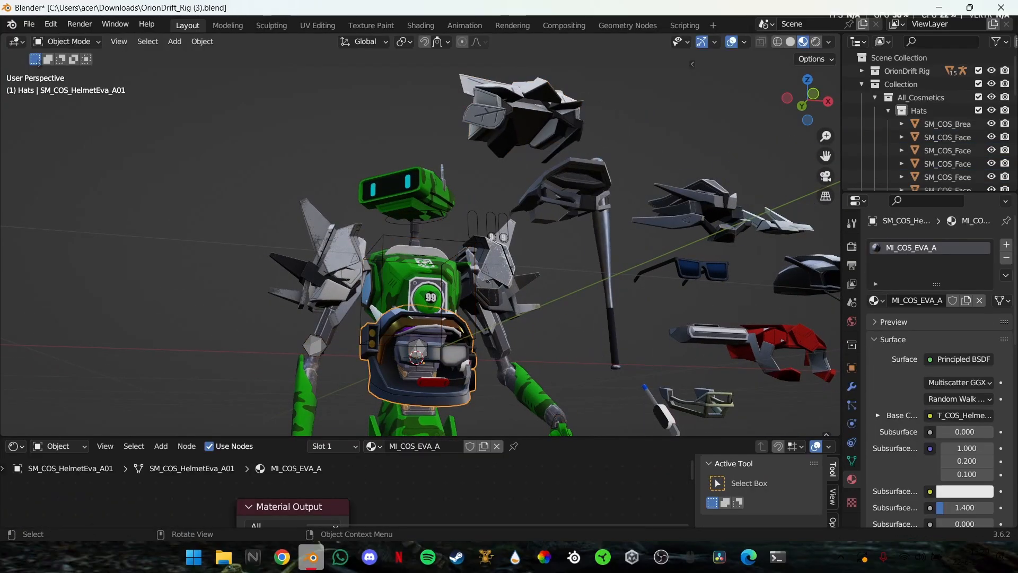
key(g)
click(676, 106)
click(392, 331)
key(g)
click(734, 164)
Move the purple cap with microphone, SM_COS_FaceMonocleA and the second purple cap off the torso to beside the robot's arm
click(435, 381)
key(g)
click(611, 396)
click(455, 354)
key(g)
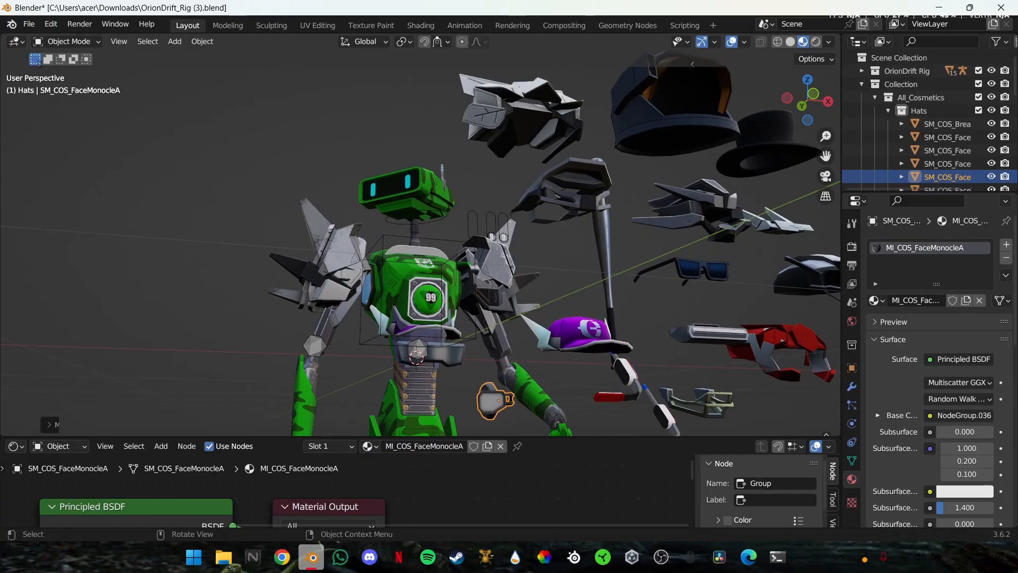
click(443, 331)
key(g)
click(658, 313)
middle_drag(583, 303, 578, 324)
Move the back piece and the right shoulder pads, including SM_COS_SetVortex_ShoulderPad_Right, off the robot into open space
click(425, 340)
middle_drag(424, 297, 472, 371)
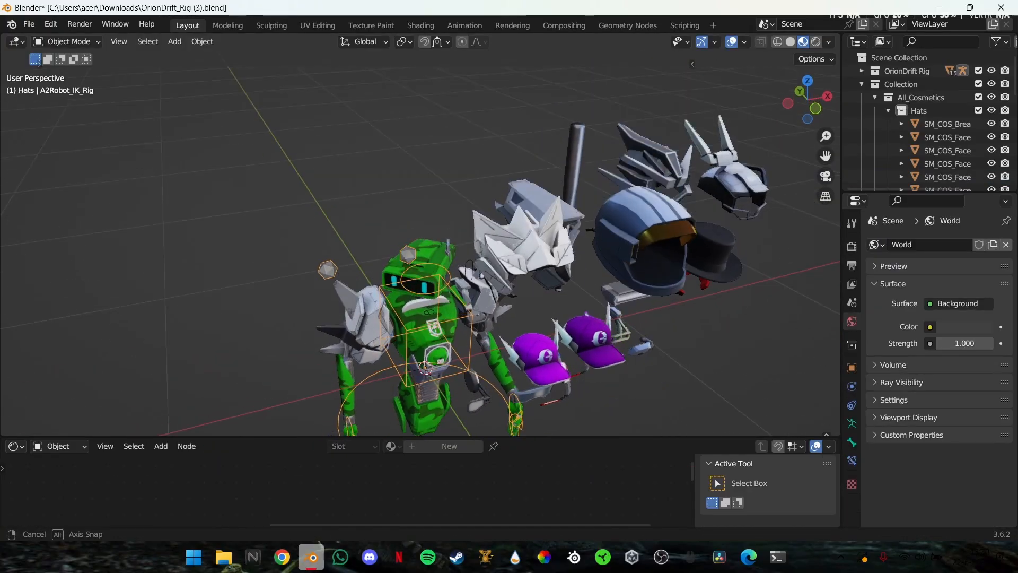
click(477, 372)
key(g)
click(522, 159)
middle_drag(522, 212, 477, 159)
scroll(477, 212, down, 2)
click(403, 297)
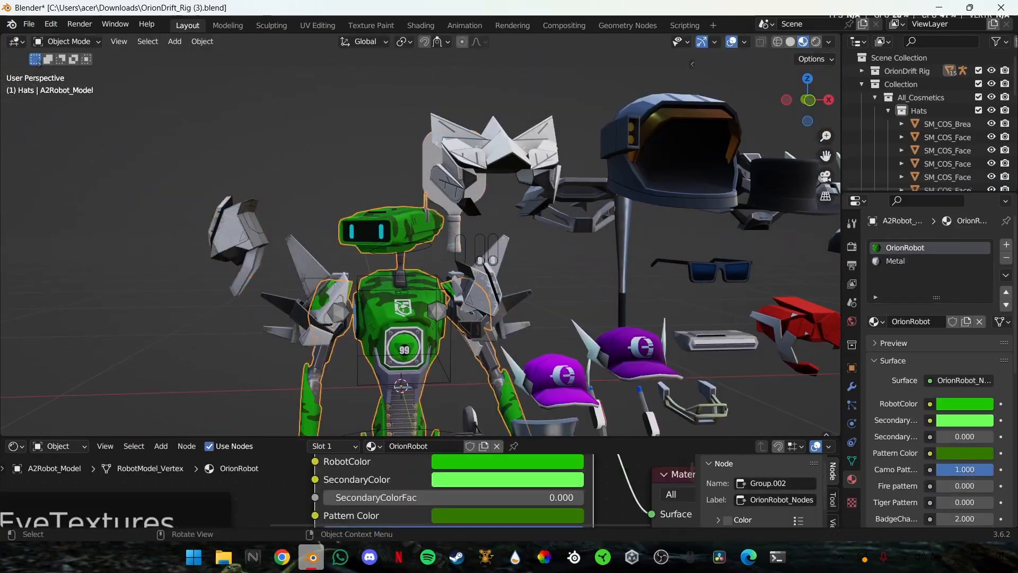
click(313, 175)
click(213, 318)
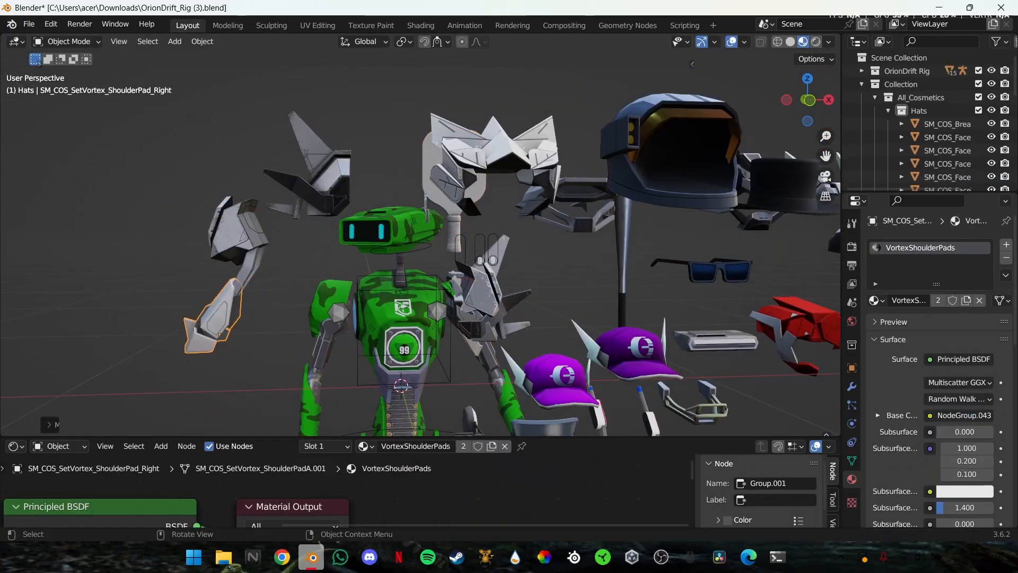
Move the spiked pad and SM_COS_SetVortex_ShoulderPad_Left away from the robot's left shoulder
click(480, 275)
key(g)
click(490, 228)
click(480, 320)
key(g)
click(544, 297)
scroll(543, 297, down, 2)
middle_drag(543, 286, 626, 287)
scroll(626, 286, up, 2)
middle_drag(477, 266, 486, 269)
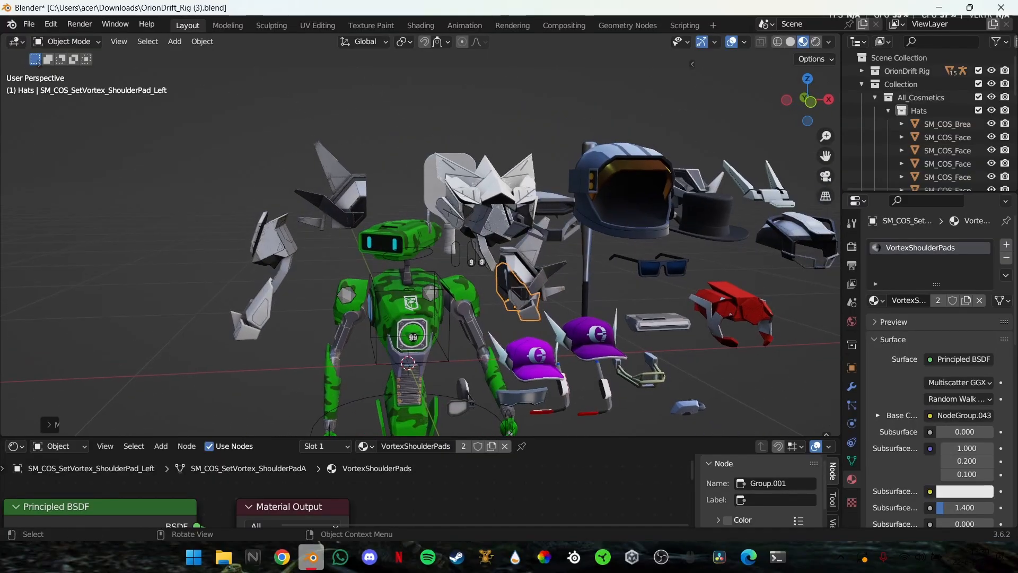
Switch to Chrome to view the OrionDrift Cosmetics release page on GitHub, and return to Blender
click(282, 557)
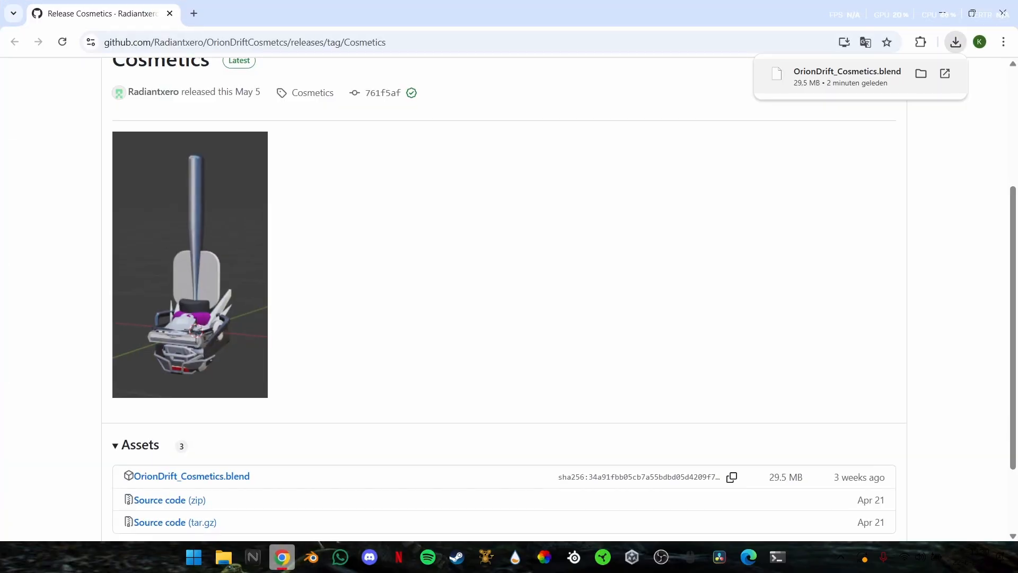
scroll(504, 319, up, 4)
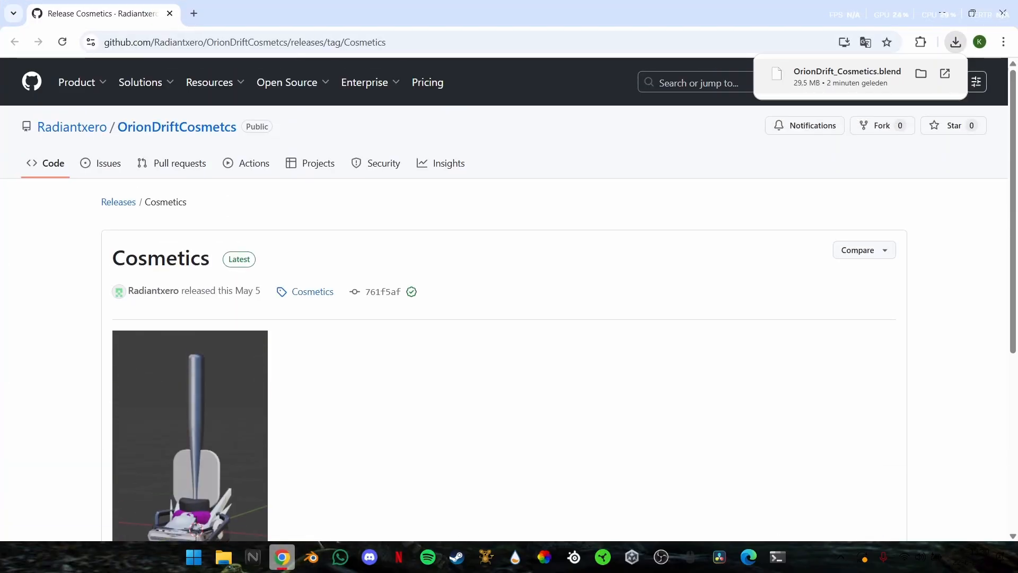
click(312, 556)
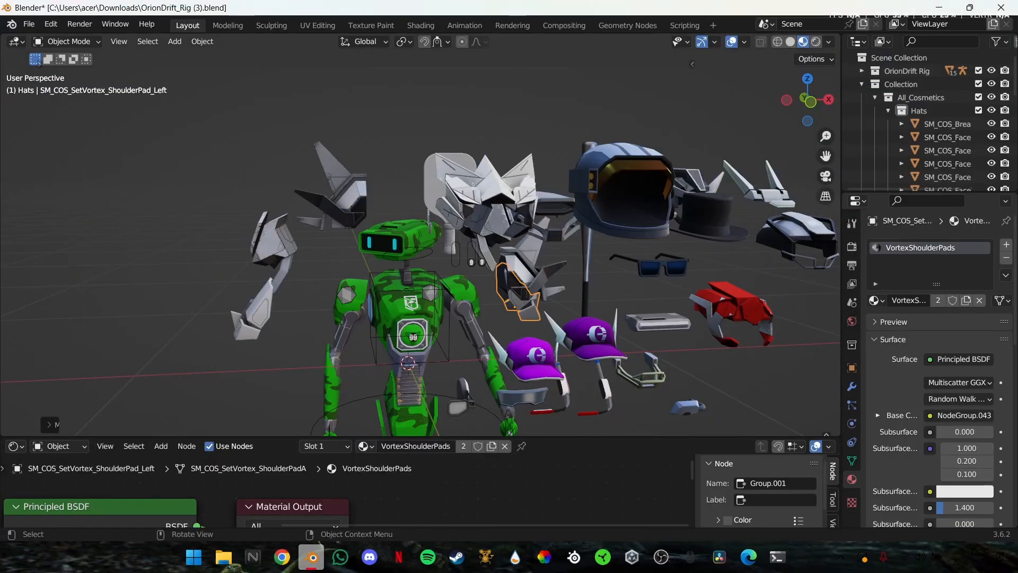
Move SM_COS_HatDrift_FaceMicA to the robot's opposite side, clear of all the other cosmetics
scroll(466, 257, down, 1)
middle_drag(466, 258, 297, 269)
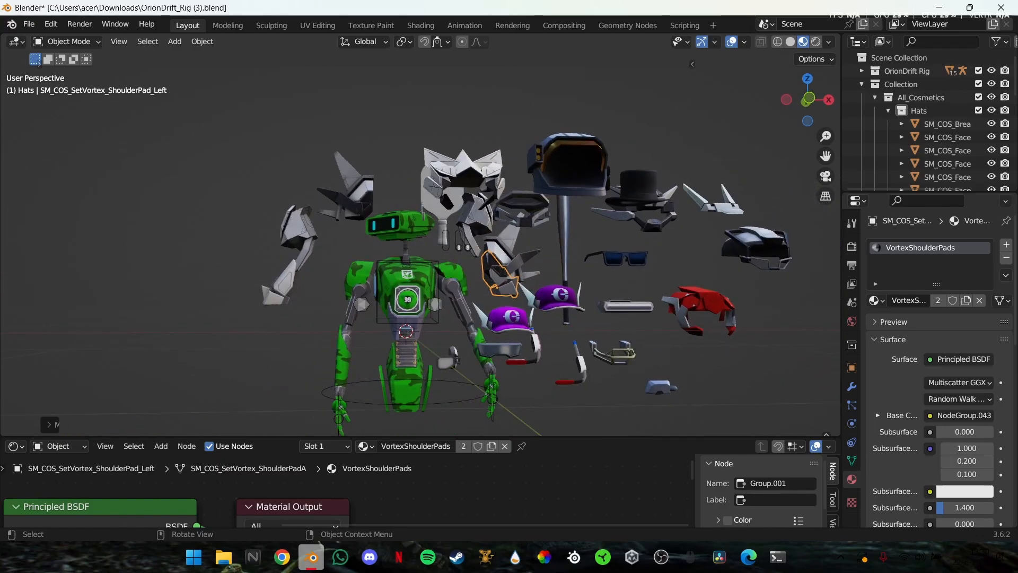
click(510, 319)
key(g)
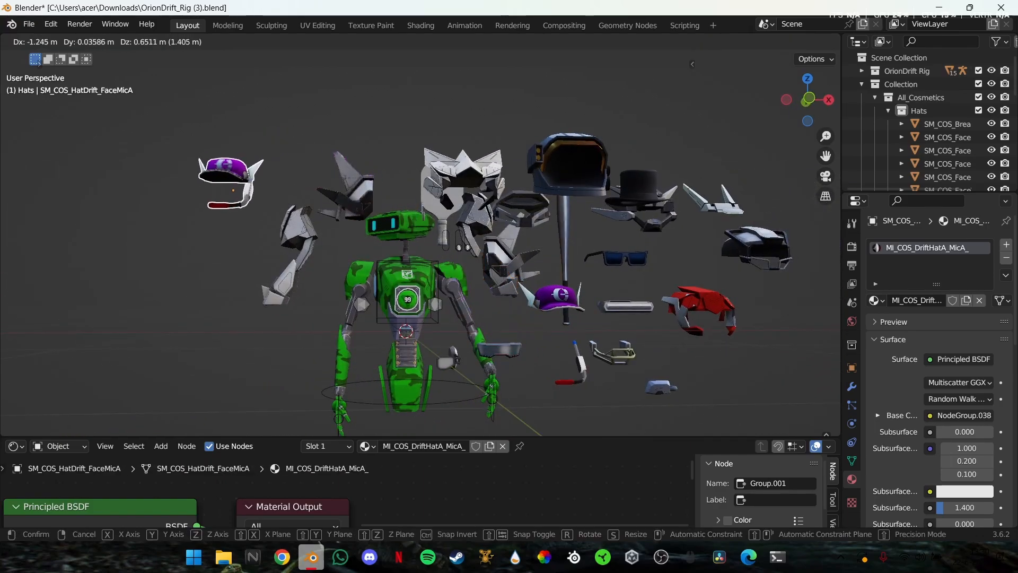
click(175, 228)
Delete the cosmetics spread around the robot except the separated purple cap with microphone
middle_drag(175, 228, 138, 230)
middle_drag(424, 238, 345, 258)
scroll(420, 234, down, 2)
scroll(451, 119, down, 2)
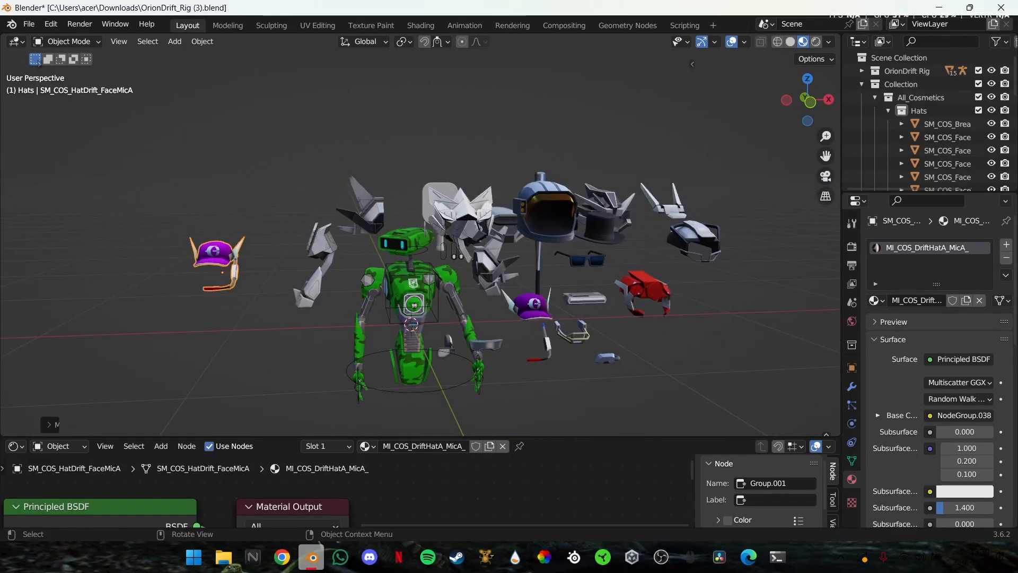
drag(451, 119, 676, 364)
click(581, 259)
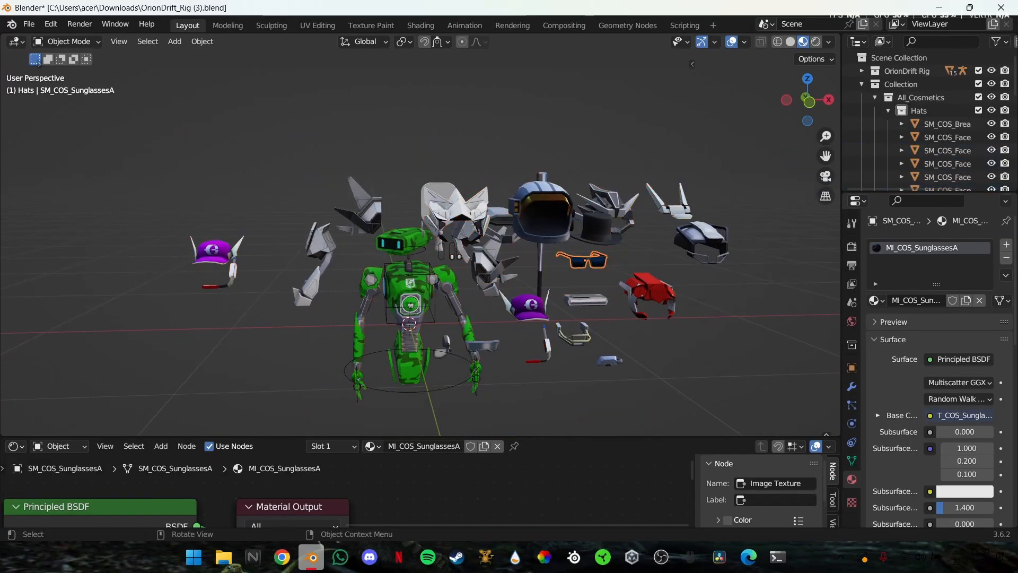
mouse_move(479, 148)
middle_down()
mouse_move(345, 152)
mouse_move(557, 151)
mouse_move(477, 153)
middle_up()
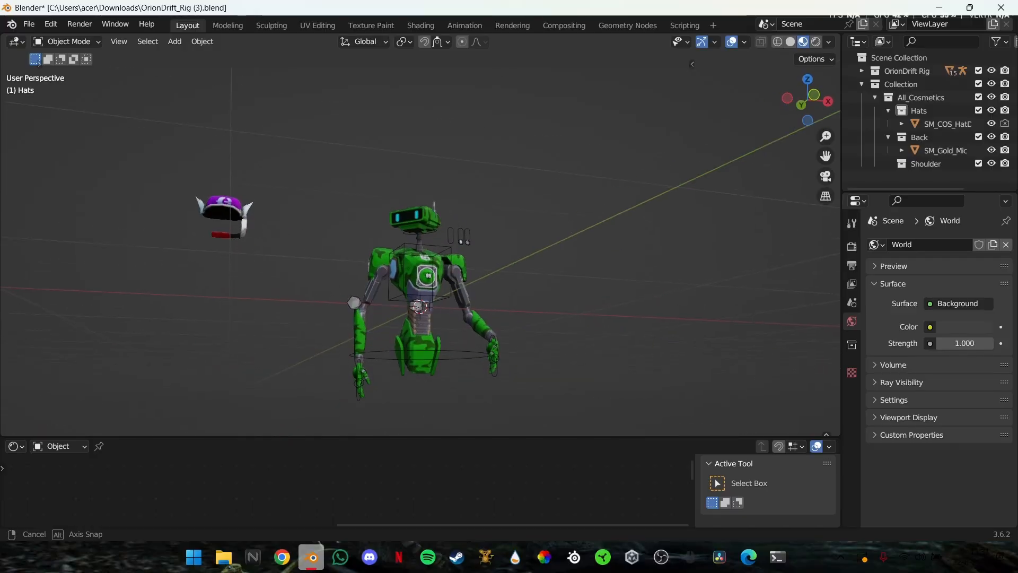
Move the purple microphone cap onto the robot's head, aligning it in both the front and overhead views
click(217, 248)
key(g)
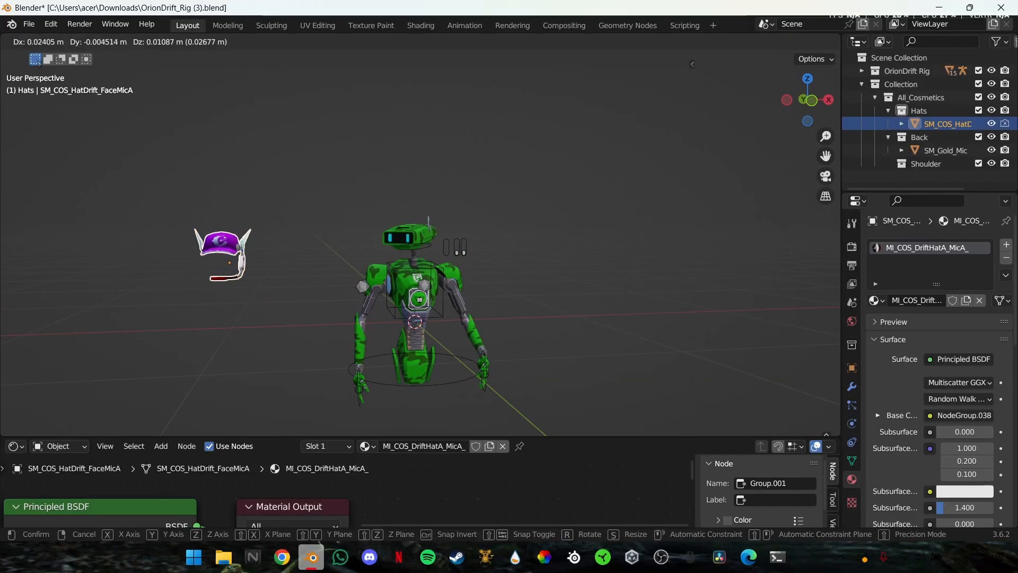
click(390, 225)
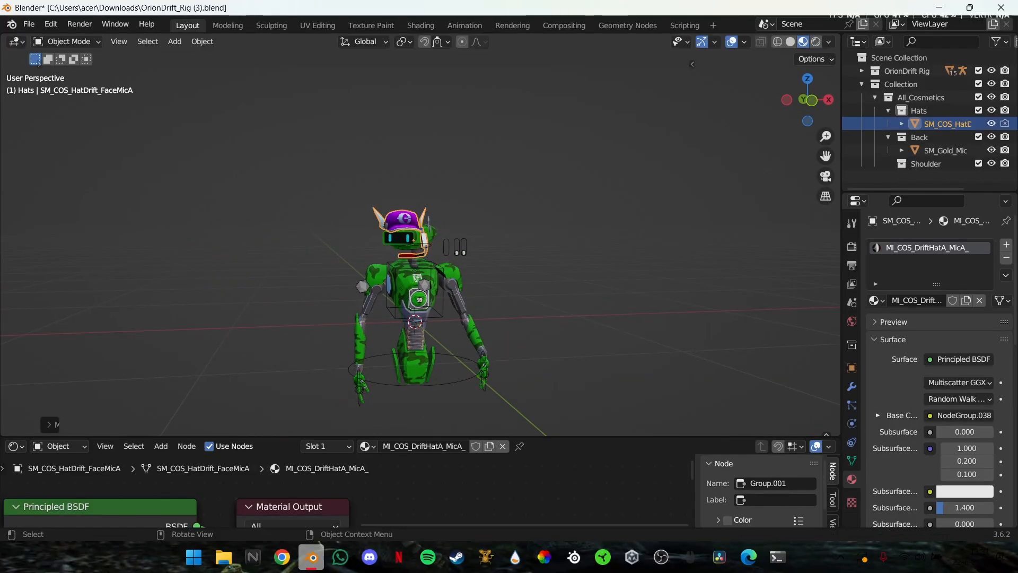
middle_drag(391, 225, 438, 316)
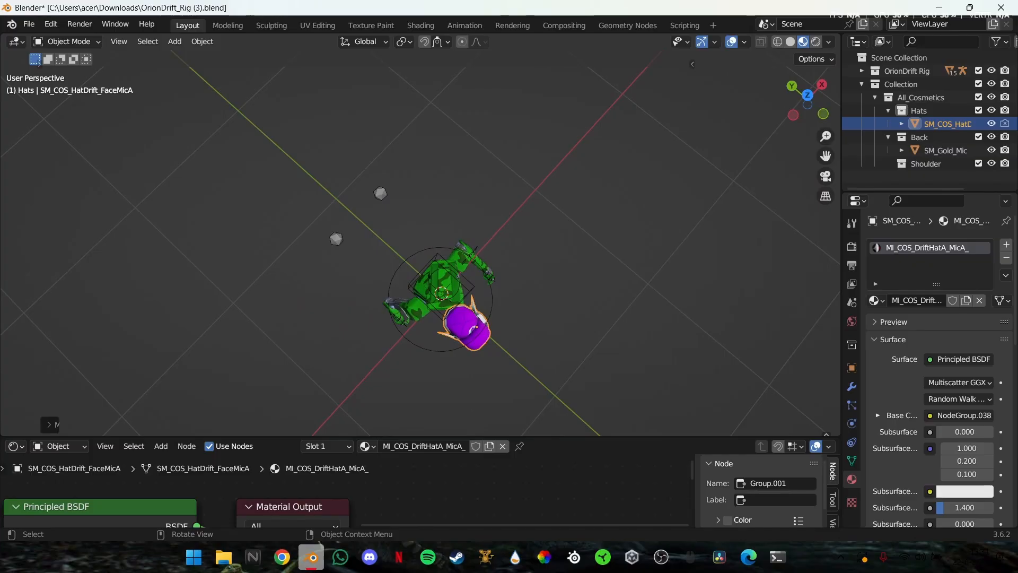
key(g)
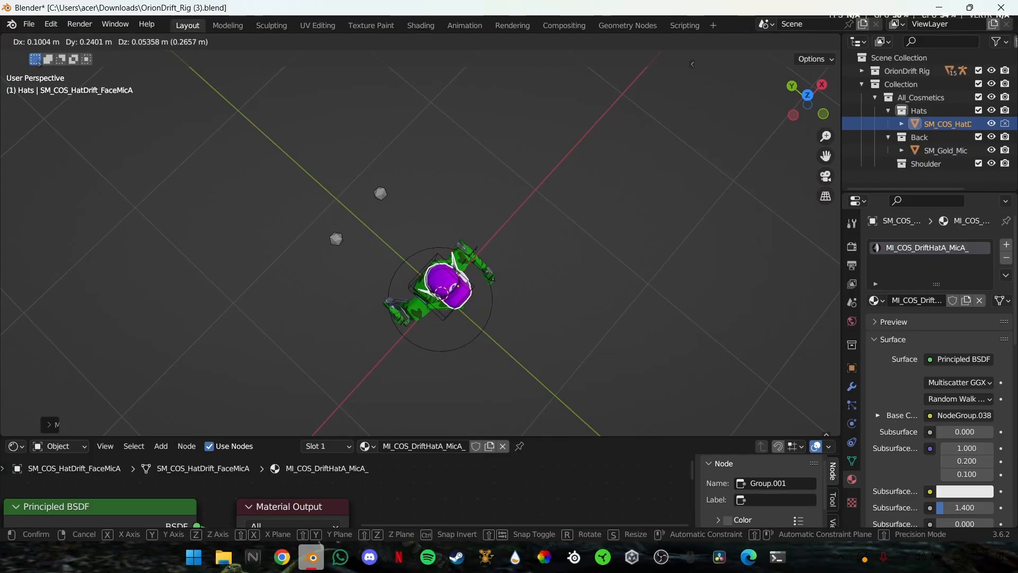
key(Return)
Rotate the purple cap from above so it faces the same way as the robot's visor, and inspect the fit
key(r)
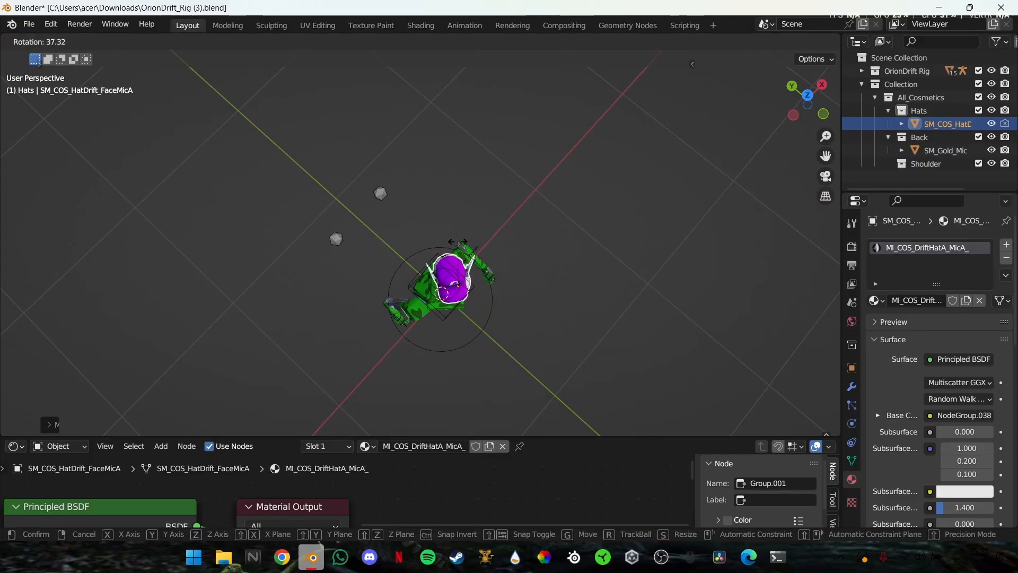
click(460, 242)
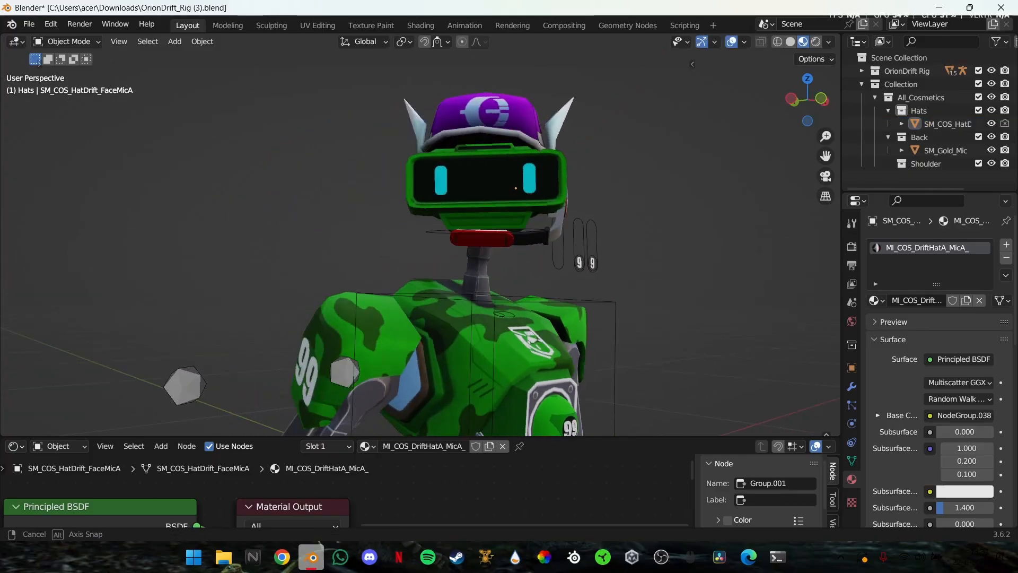
middle_drag(460, 241, 424, 228)
scroll(420, 235, down, 3)
scroll(420, 235, down, 5)
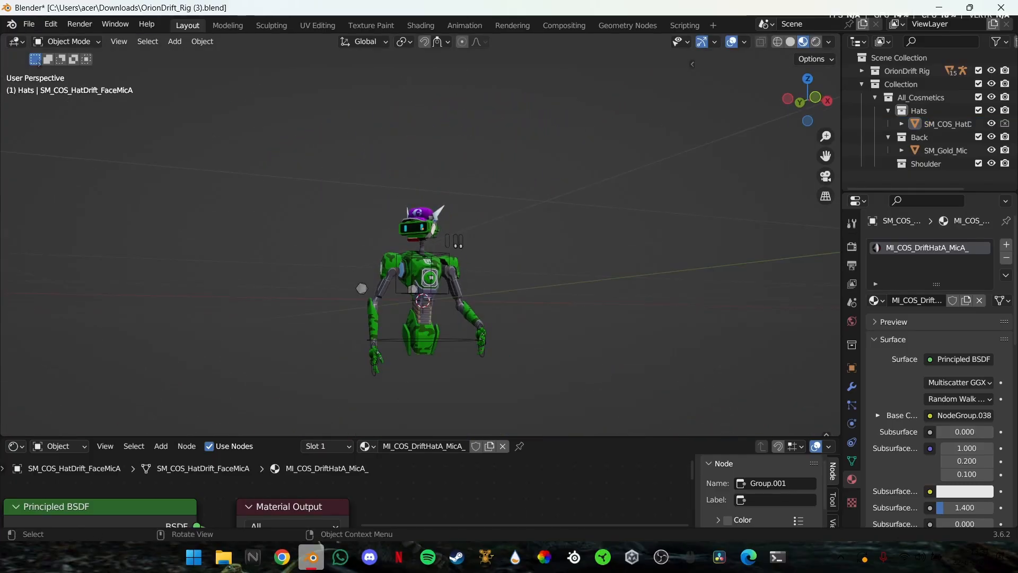
Add a camera to the scene and move it in front of the robot
middle_drag(455, 242, 424, 238)
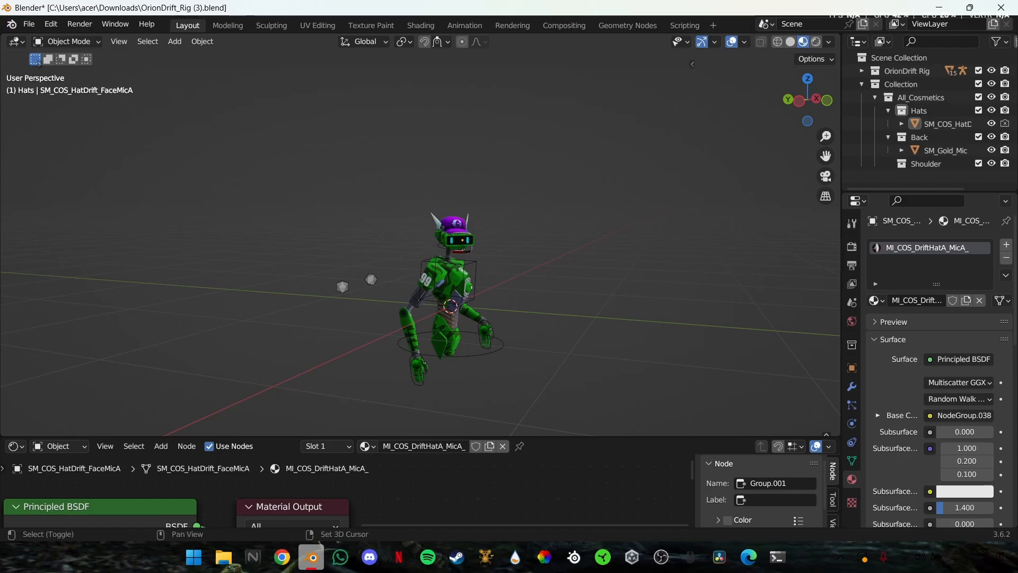
key(shift+a)
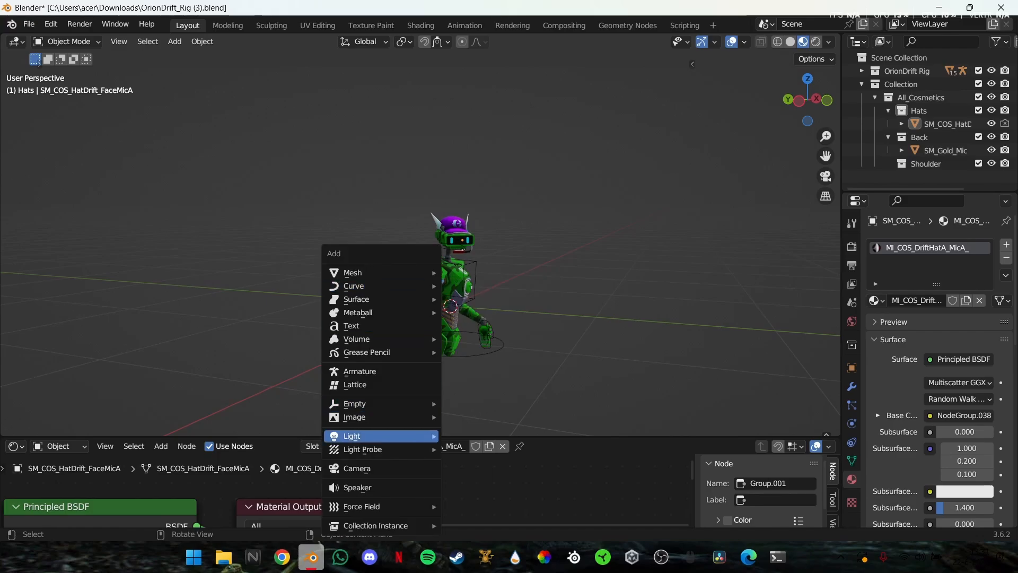
click(350, 468)
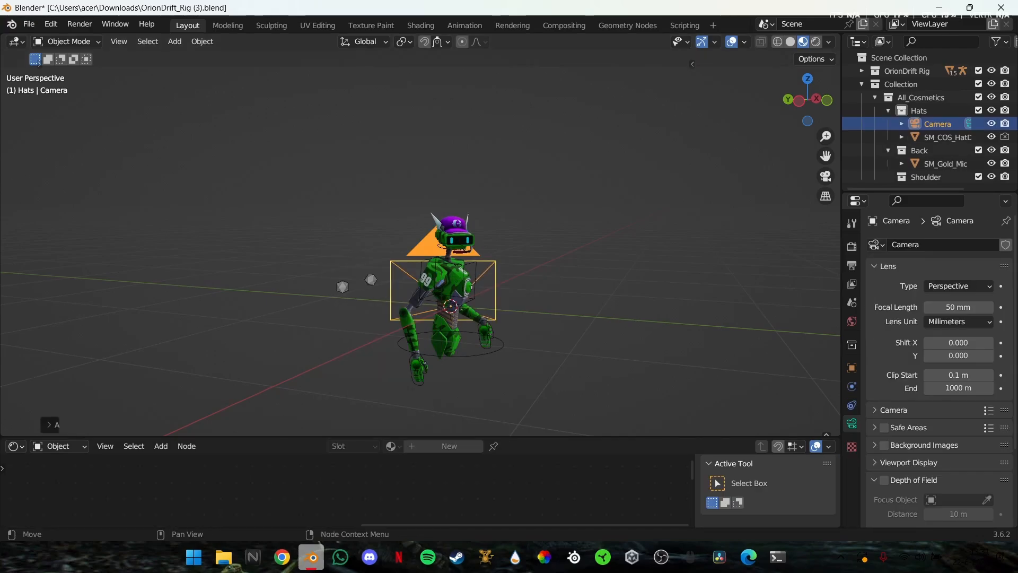
middle_drag(350, 307, 461, 395)
key(g)
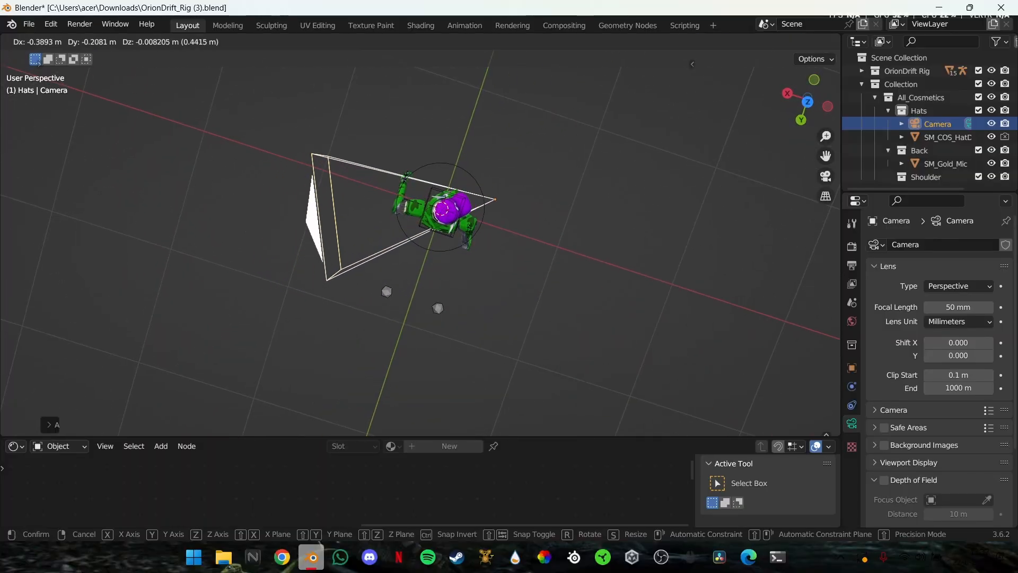
key(Return)
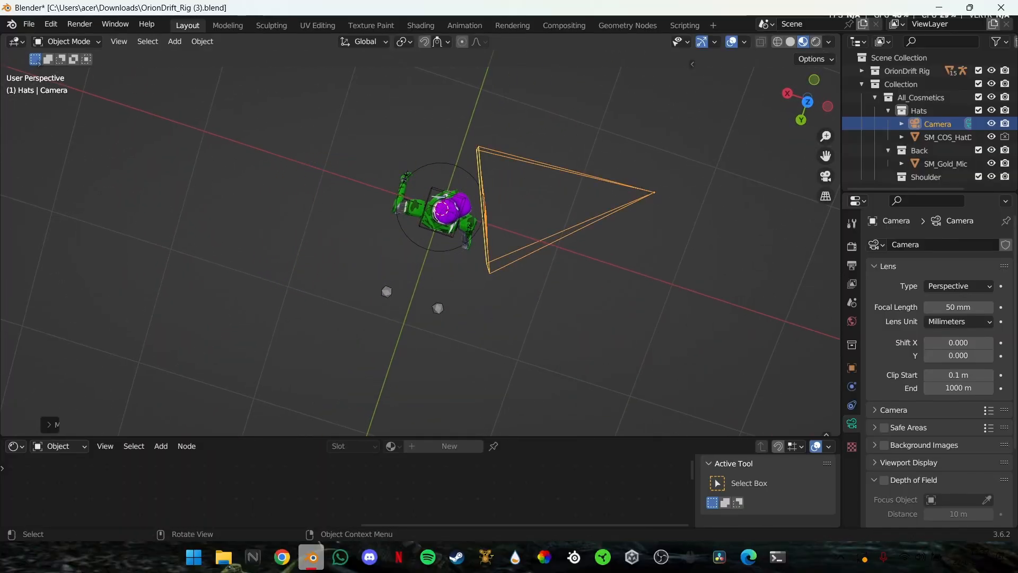
Raise the camera to the robot's upper body and head, and check the framing through the camera
click(826, 176)
middle_drag(476, 146, 480, 149)
scroll(480, 150, down, 4)
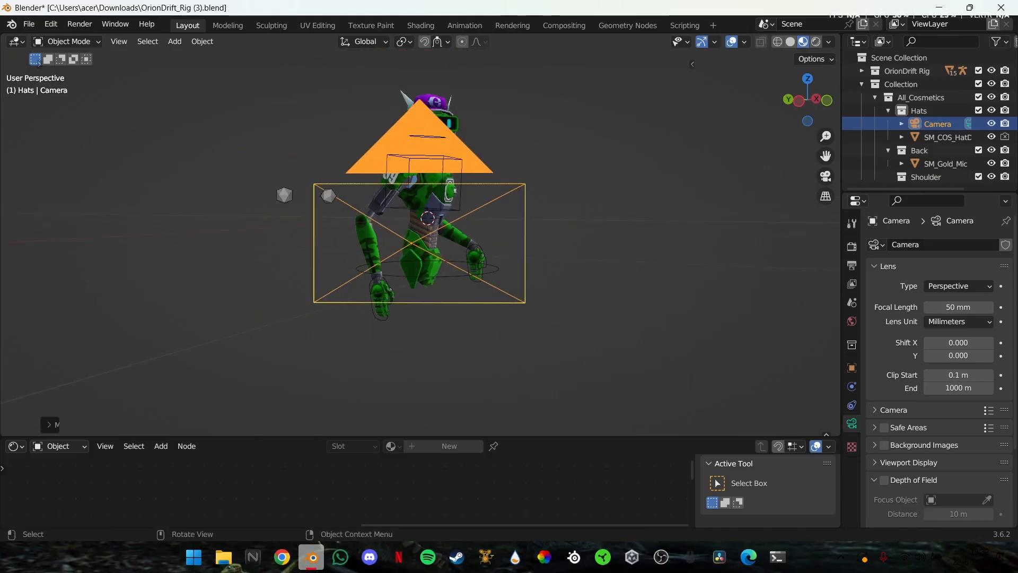
key(g)
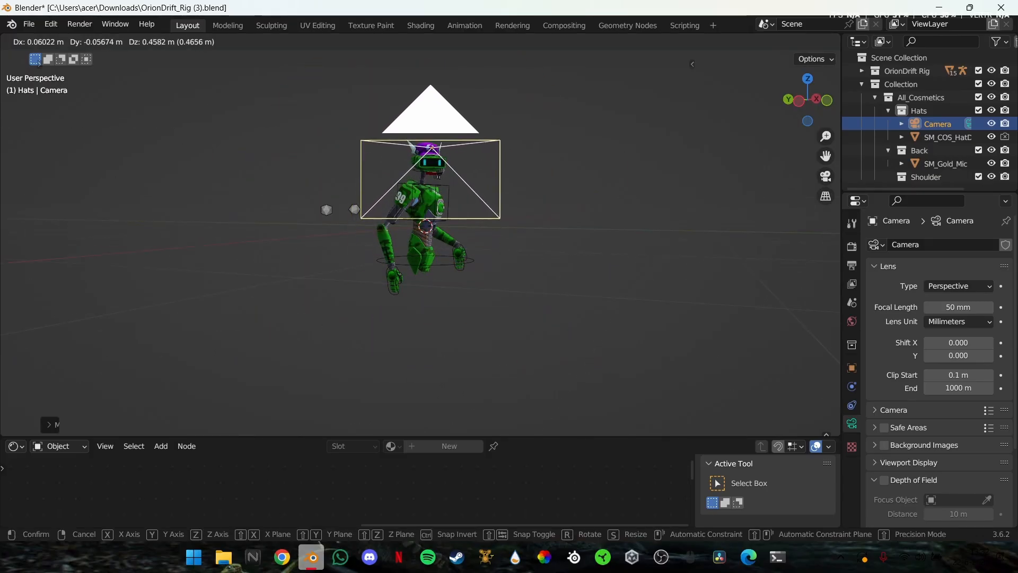
key(Return)
click(826, 176)
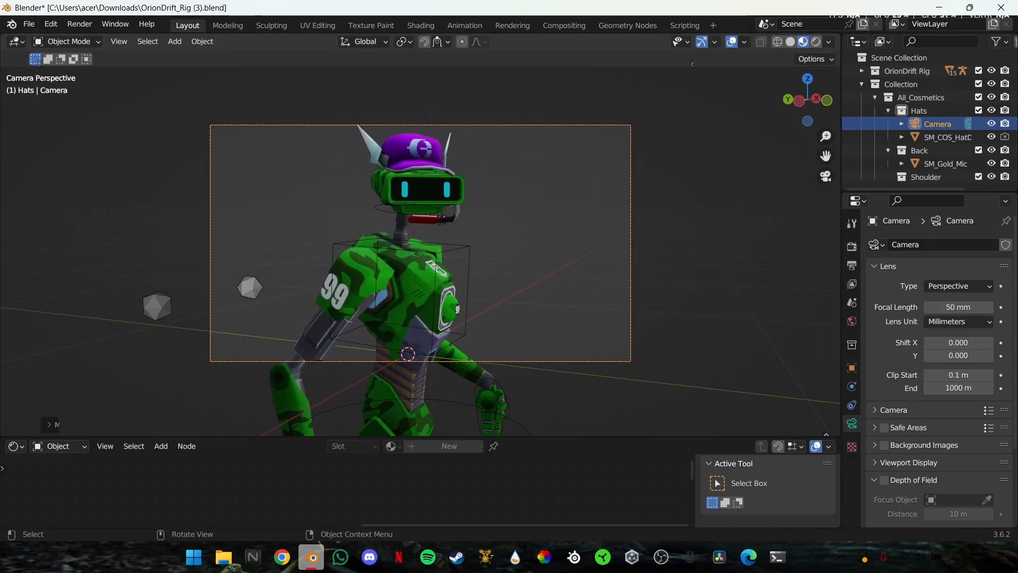
Move and slightly rotate the camera to reframe the robot's head and torso, and check the framing through it
middle_click(420, 243)
scroll(420, 243, down, 5)
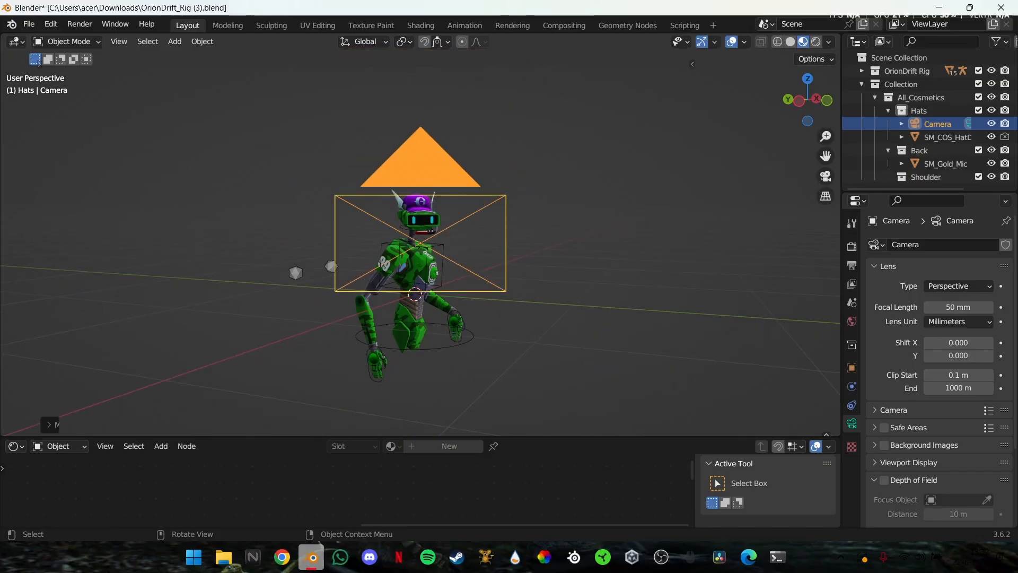
key(g)
key(Return)
middle_drag(440, 243, 371, 313)
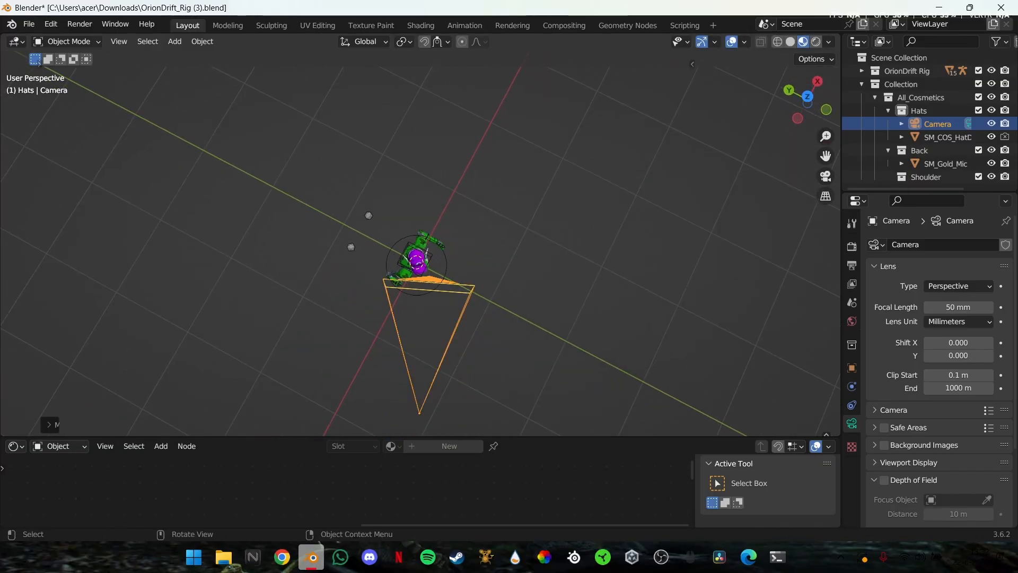
key(g)
key(Return)
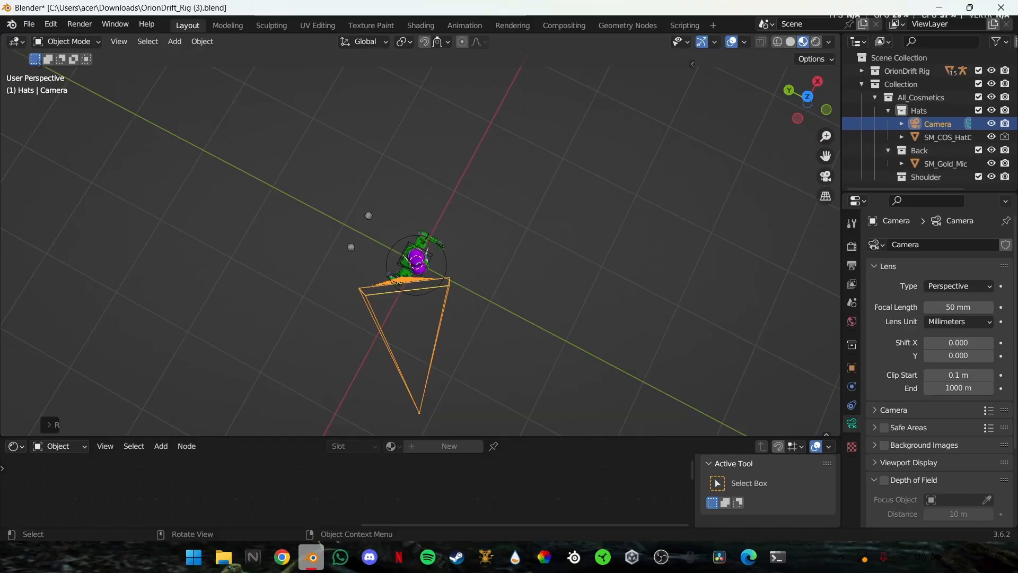
key(g)
key(Return)
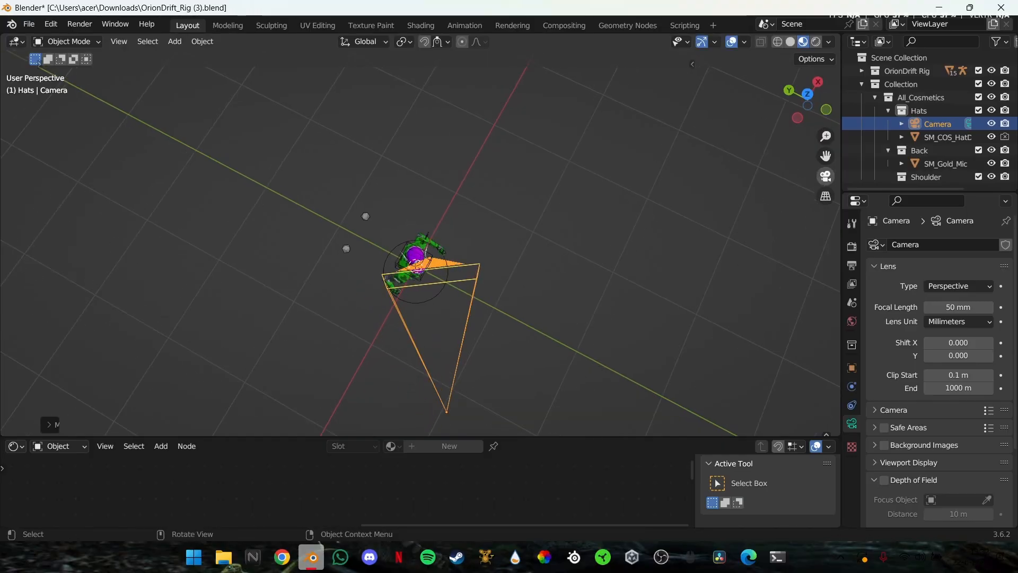
key(KP_0)
key(KP_0)
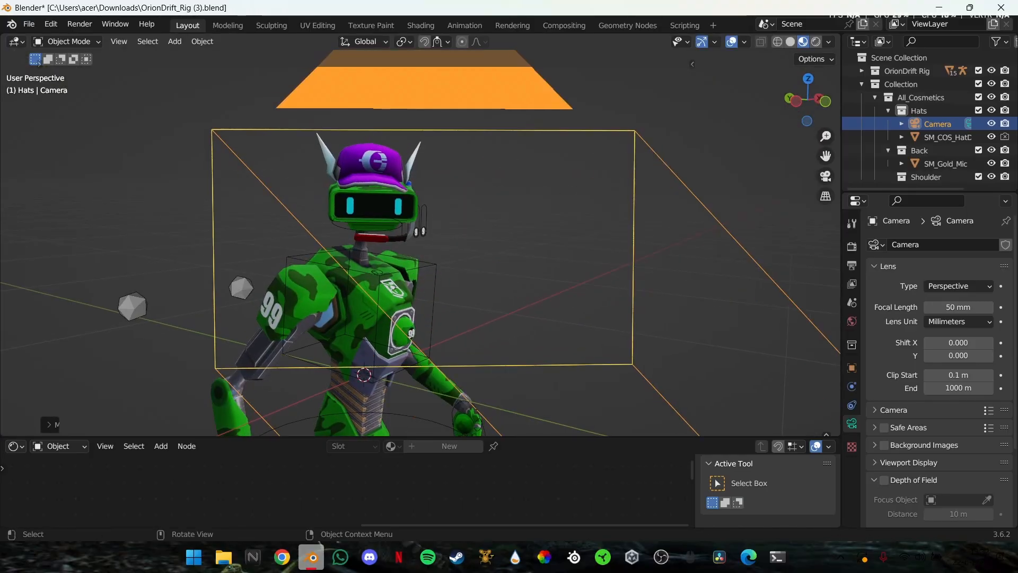
Set the output's Y resolution to 1920 px for a square frame
click(852, 284)
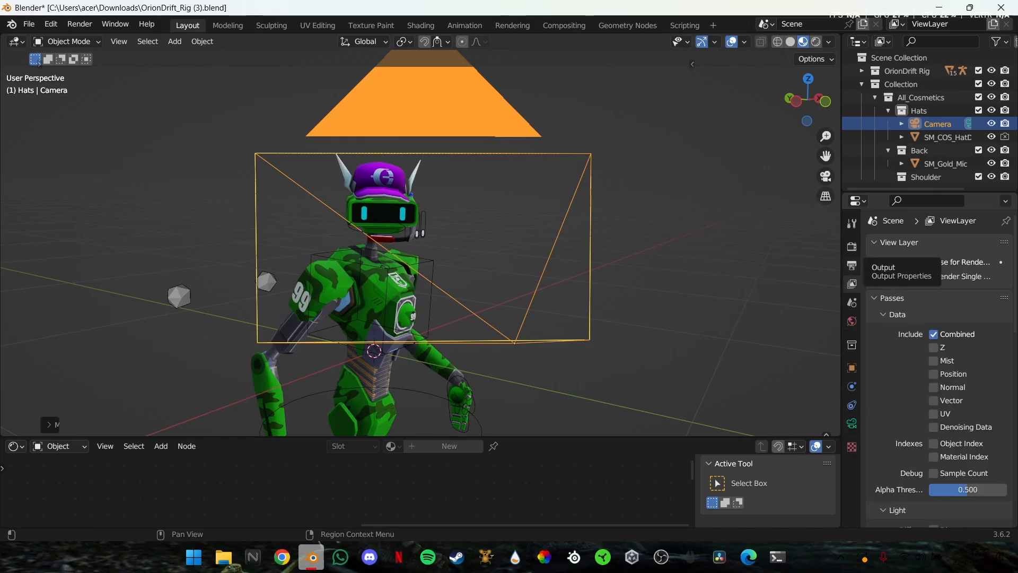
click(852, 265)
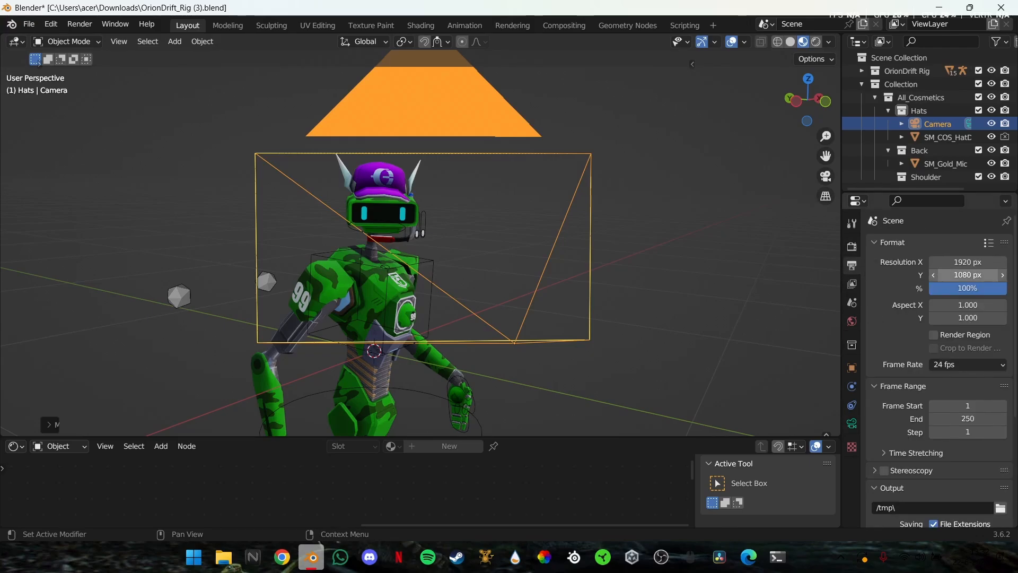
click(968, 275)
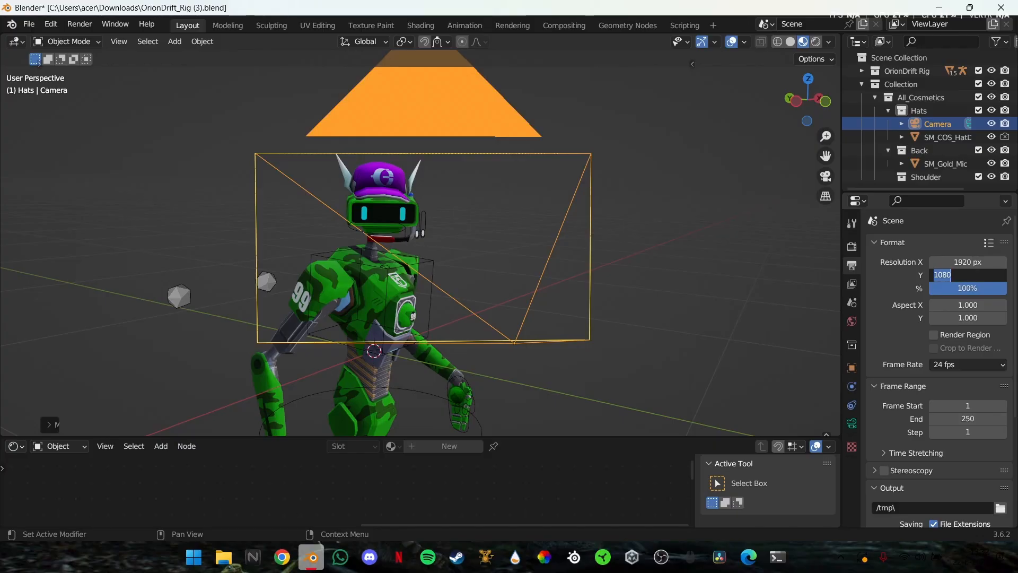
text(1920)
key(Return)
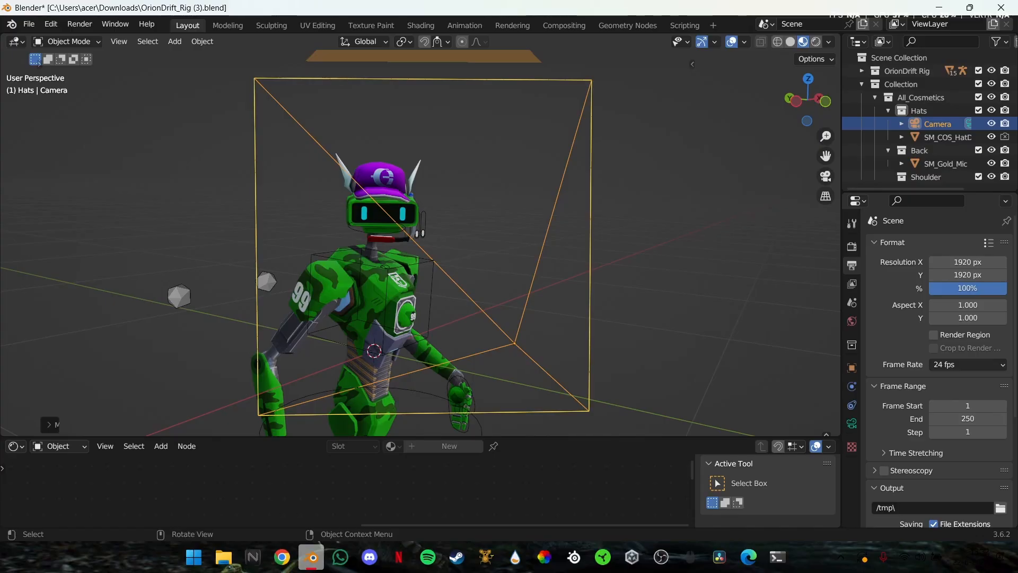
Shift the camera sideways to center the robot in the square frame, and check the result through the camera
key(alt+a)
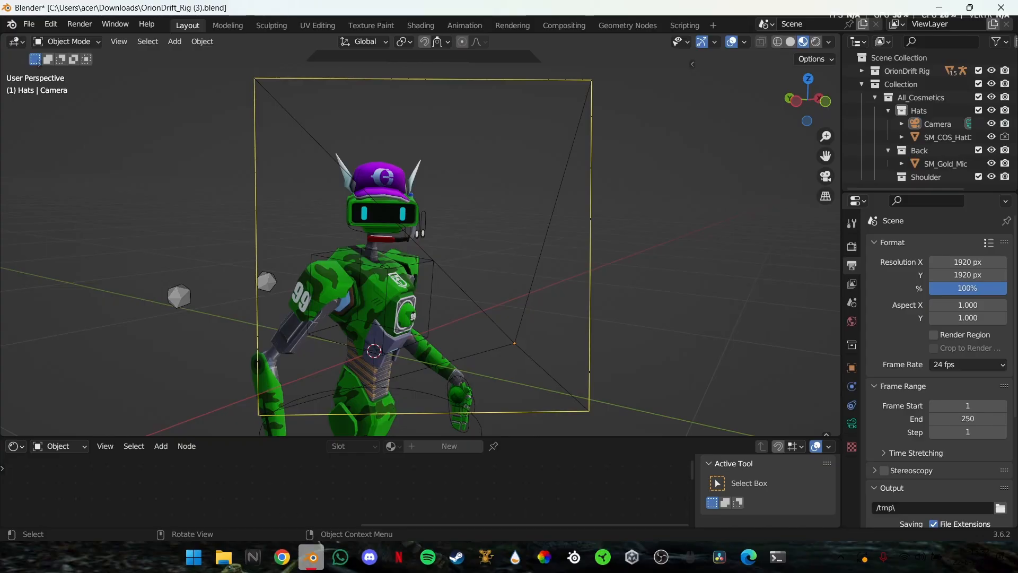
click(826, 176)
scroll(420, 243, down, 3)
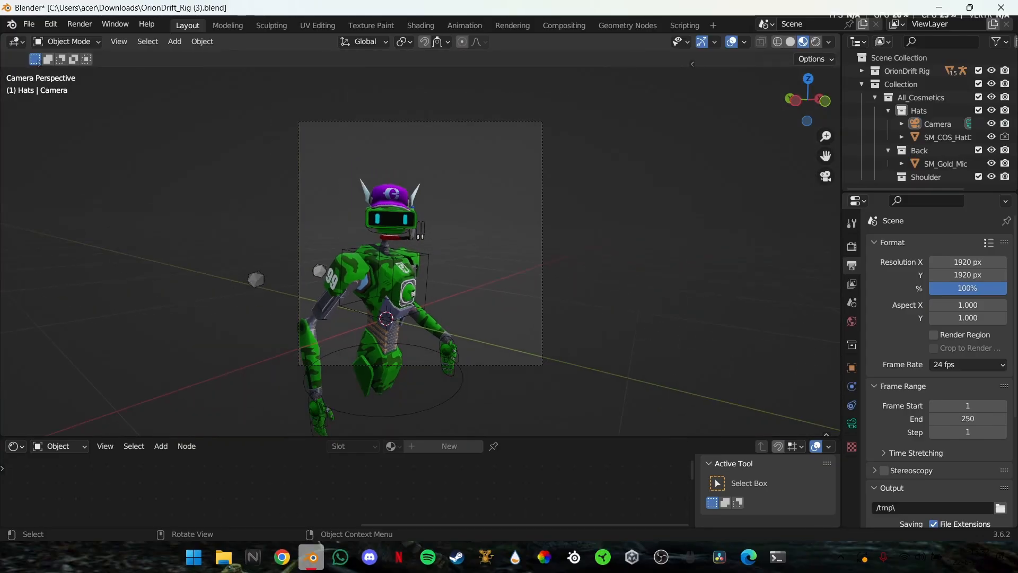
key(KP_0)
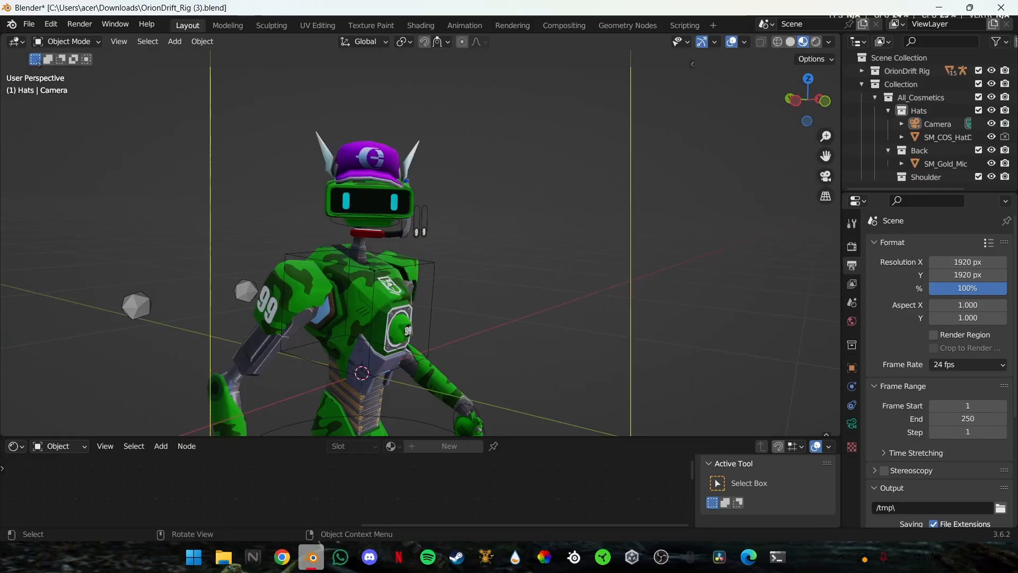
scroll(420, 242, down, 4)
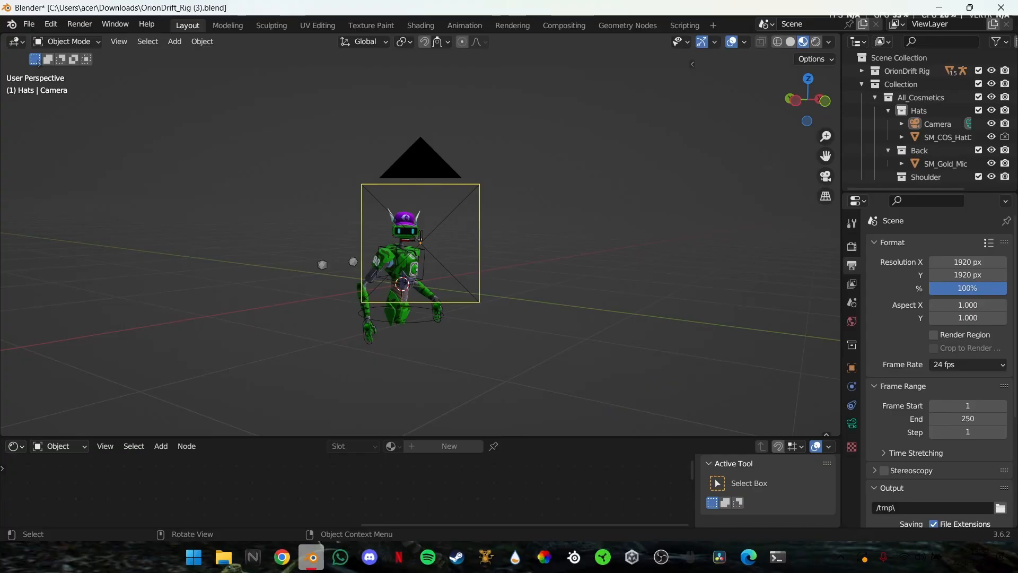
click(420, 184)
key(g)
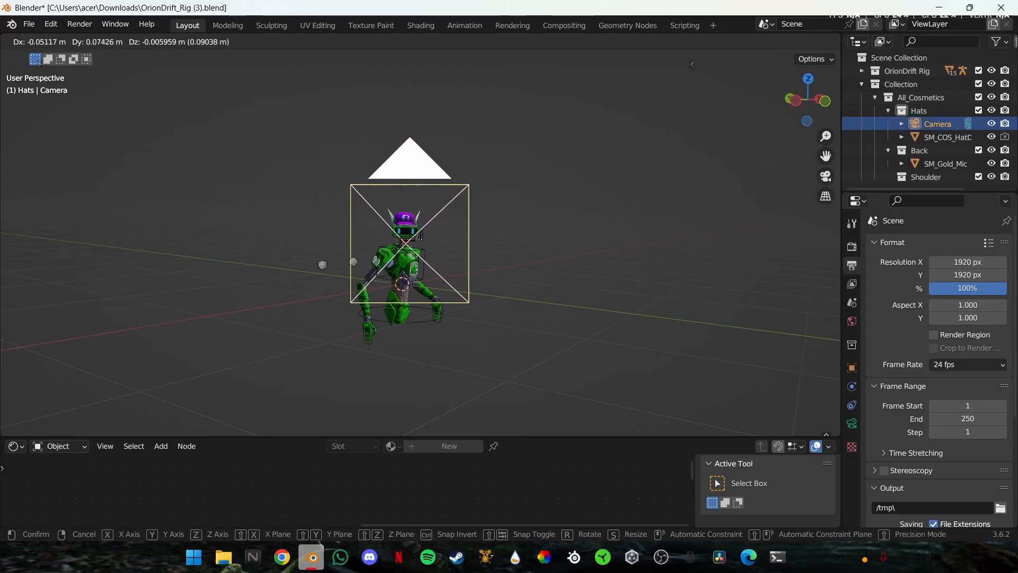
key(Return)
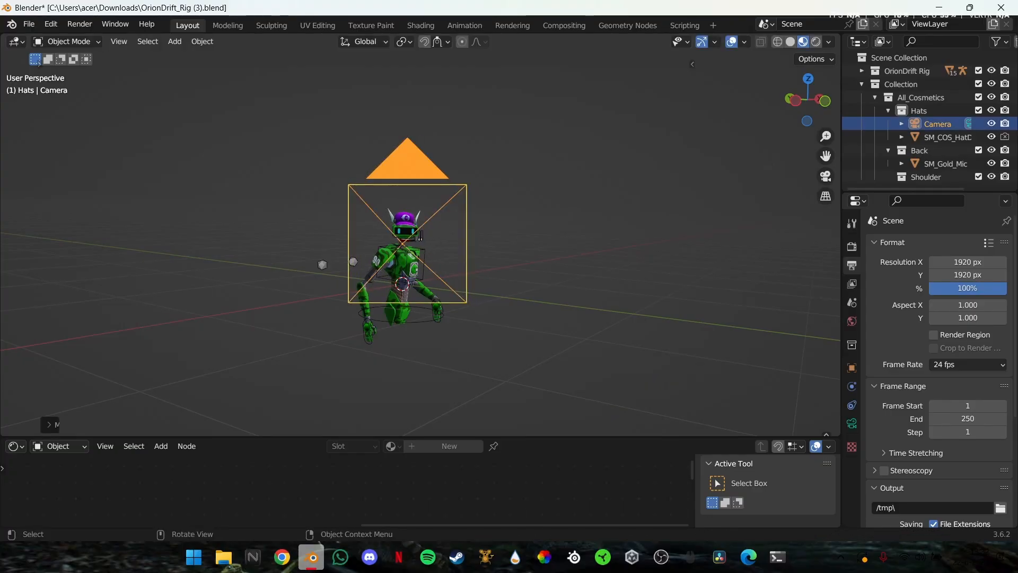
scroll(825, 177, up, 3)
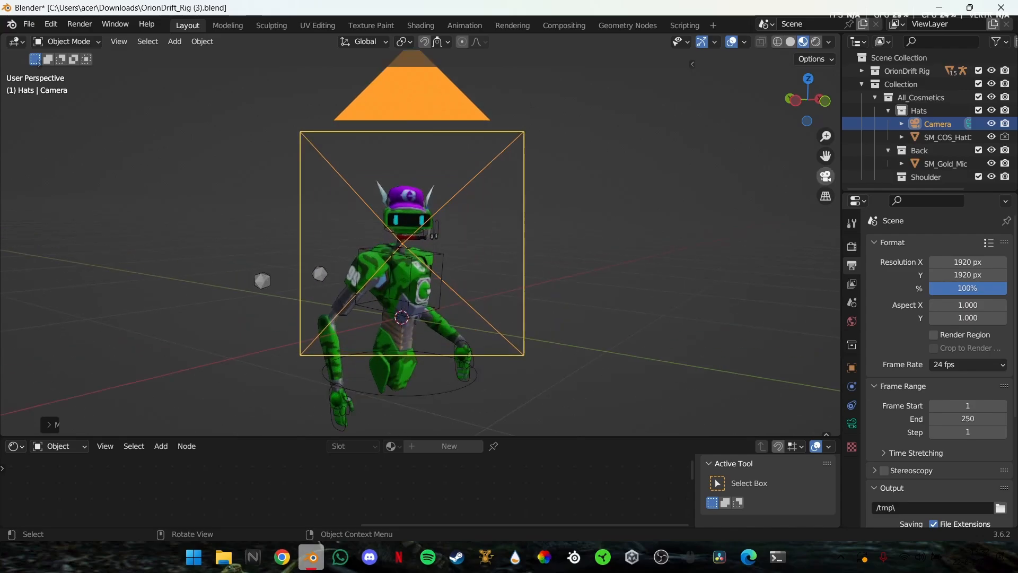
key(KP_0)
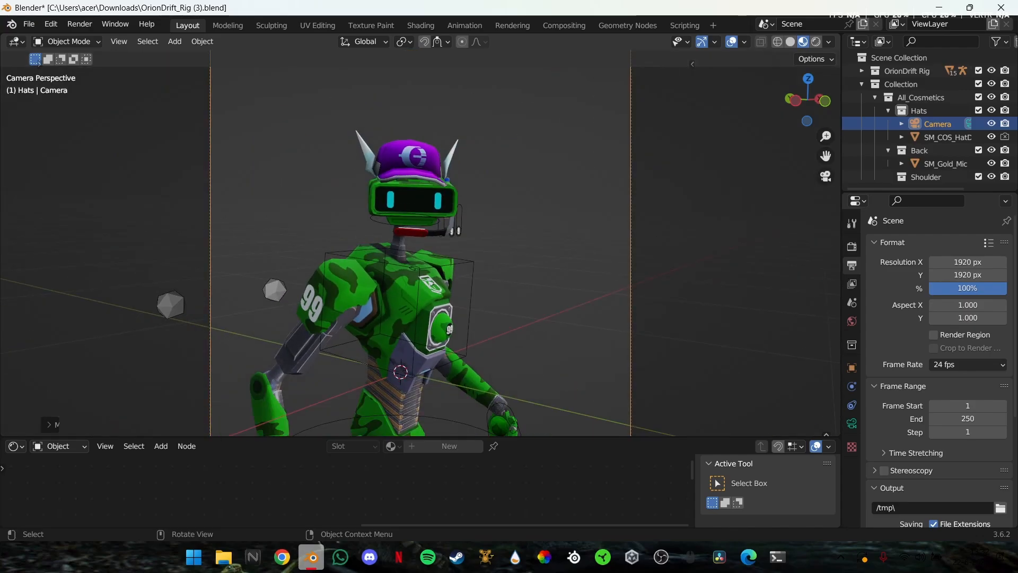
Move the camera closer to the robot for a tighter head-and-torso shot, and view the framing through it
key(alt+a)
middle_drag(420, 242, 541, 239)
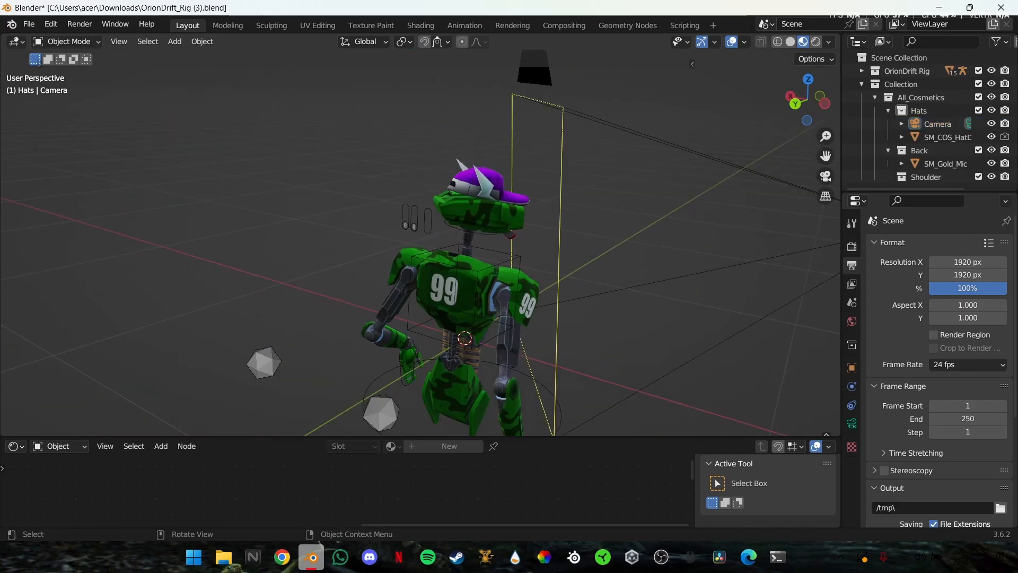
middle_drag(532, 309, 518, 303)
key(ctrl+z)
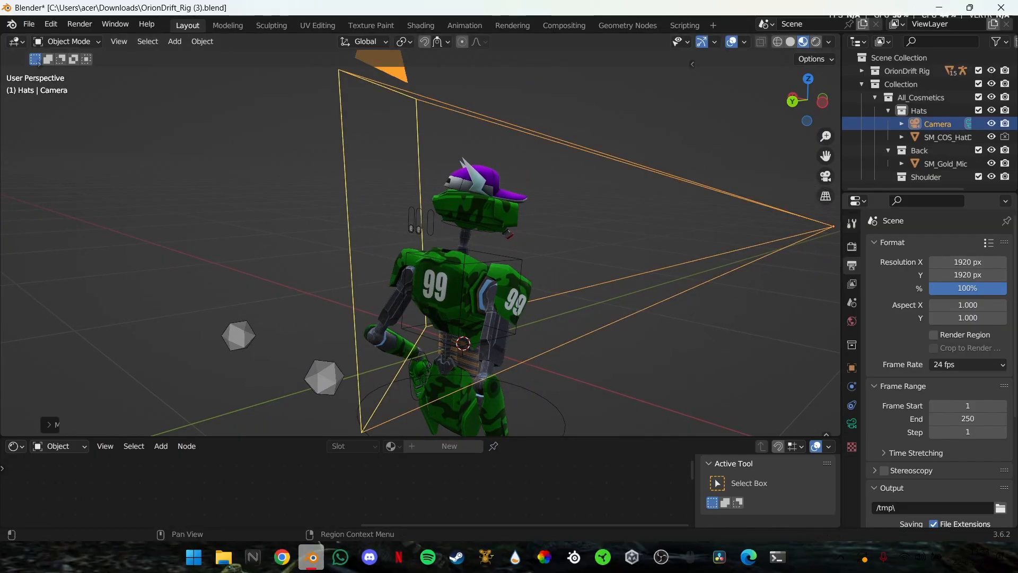
click(826, 176)
scroll(420, 243, down, 2)
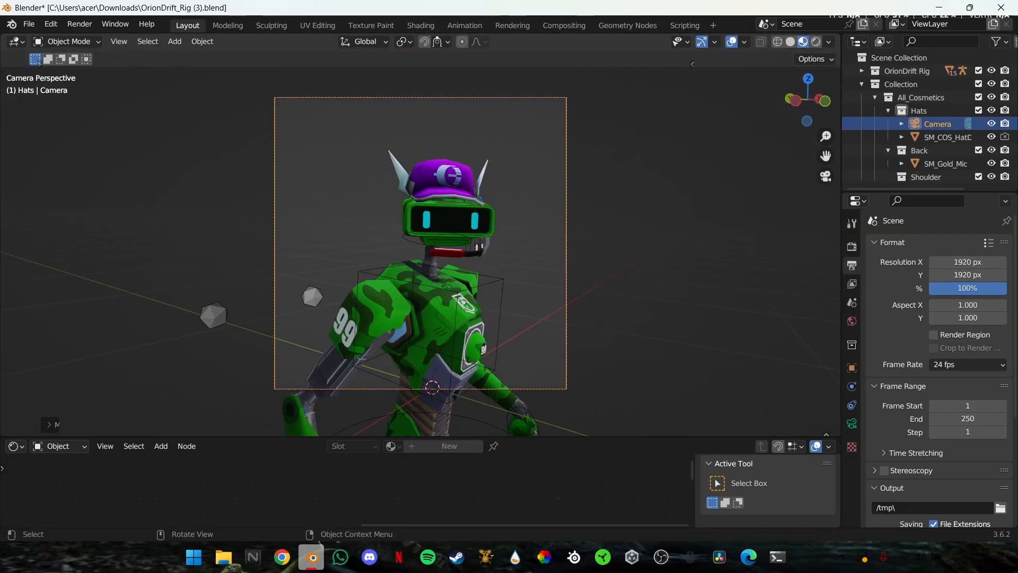
Rotate the camera slightly and shift it to recenter the robot, then view the framing through it
middle_drag(421, 242, 451, 300)
scroll(421, 244, down, 1)
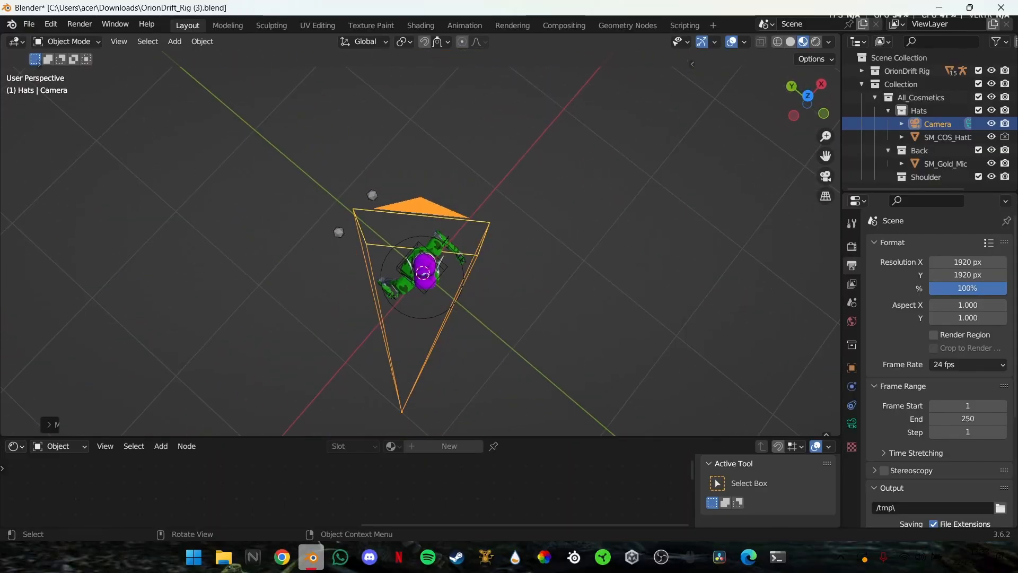
key(r)
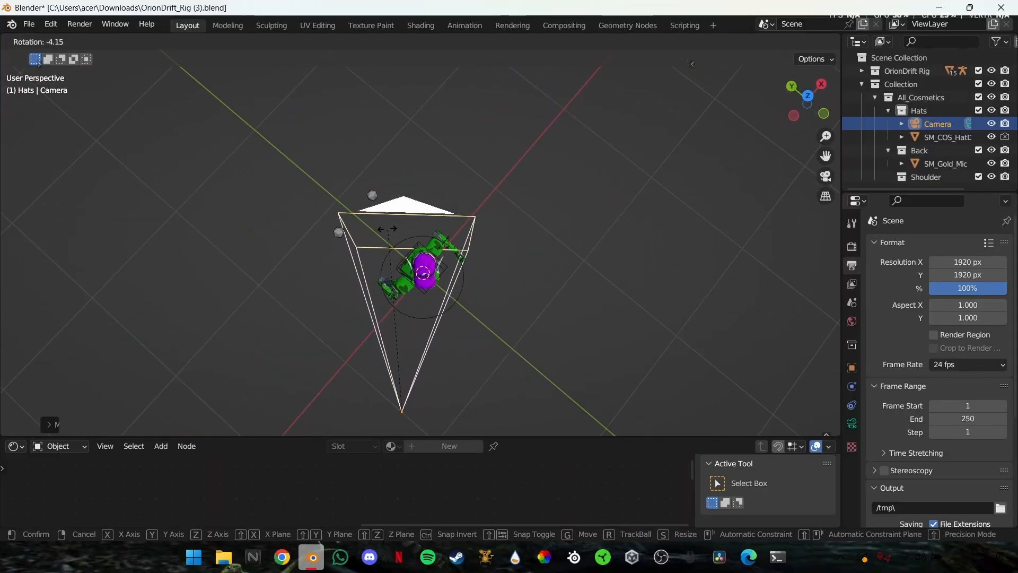
click(378, 228)
key(g)
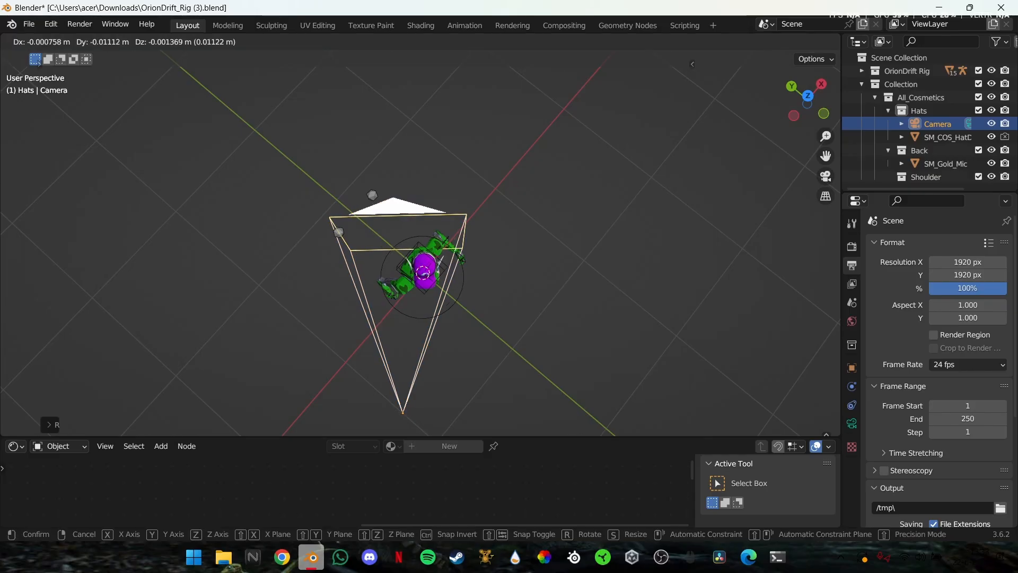
key(Return)
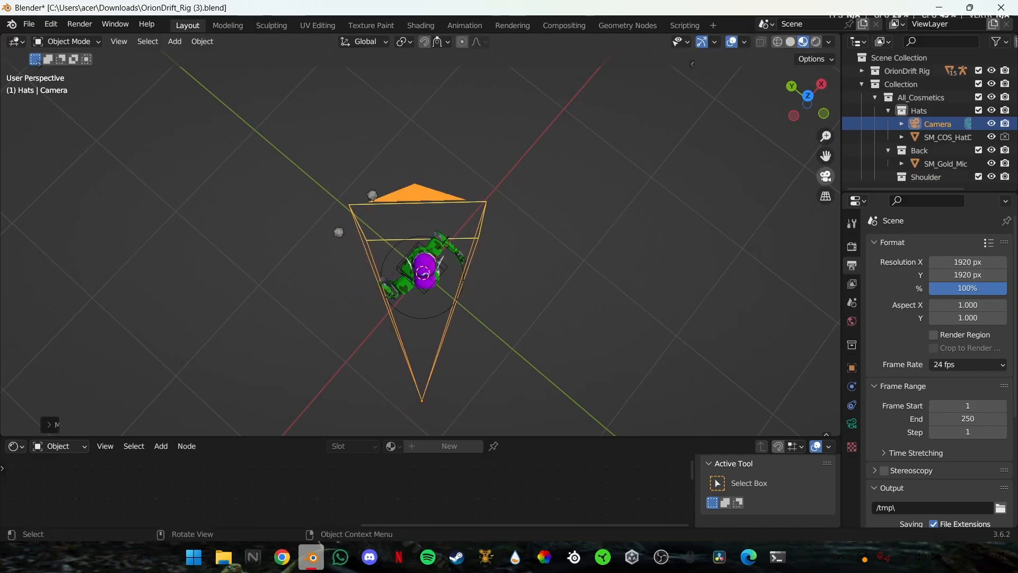
key(KP_0)
Check the robot's lighting in rendered shading, then return the viewport to material preview
mouse_move(351, 353)
middle_down()
mouse_move(342, 351)
mouse_move(354, 354)
middle_up()
scroll(420, 243, down, 3)
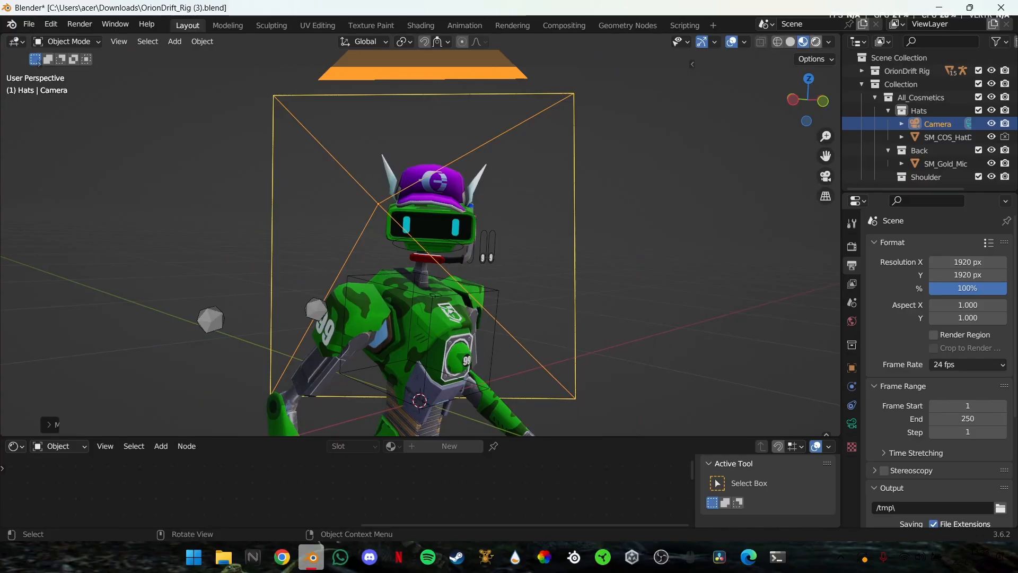
key(z)
key(8)
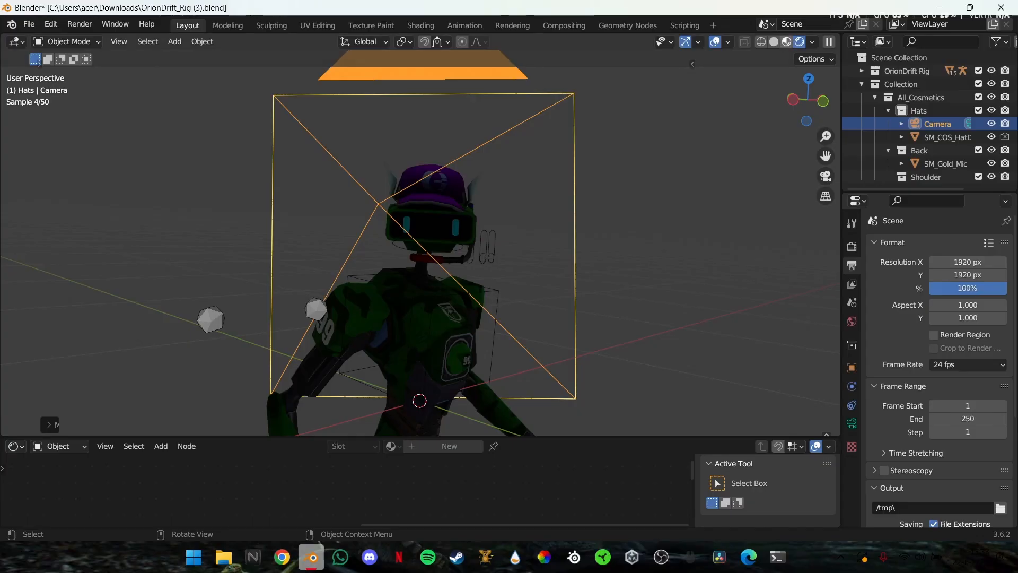
click(784, 42)
Add an area light and, in the right orthographic view, raise it to just above the robot's head
key(shift+a)
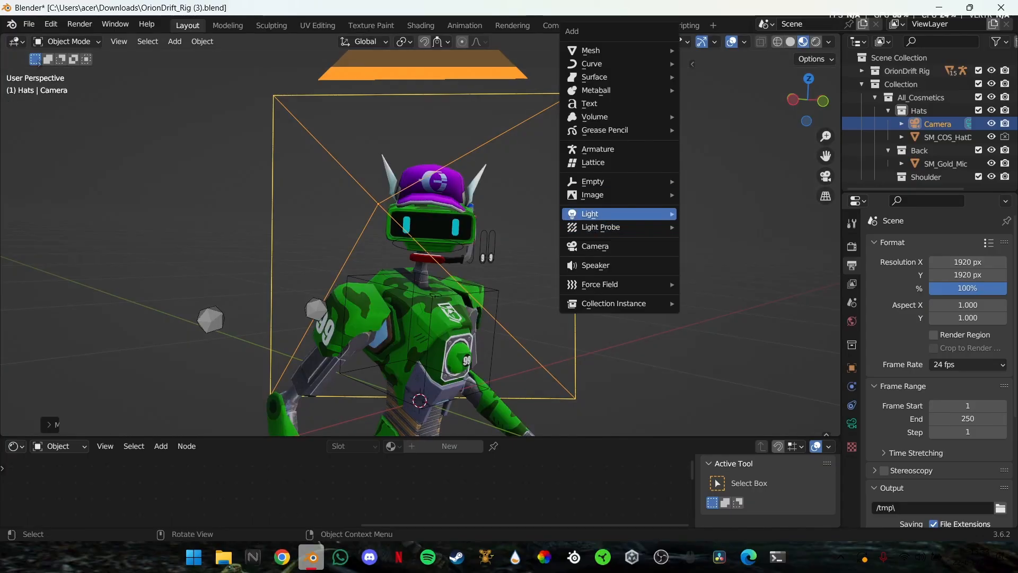
mouse_move(621, 214)
click(710, 256)
scroll(710, 257, down, 3)
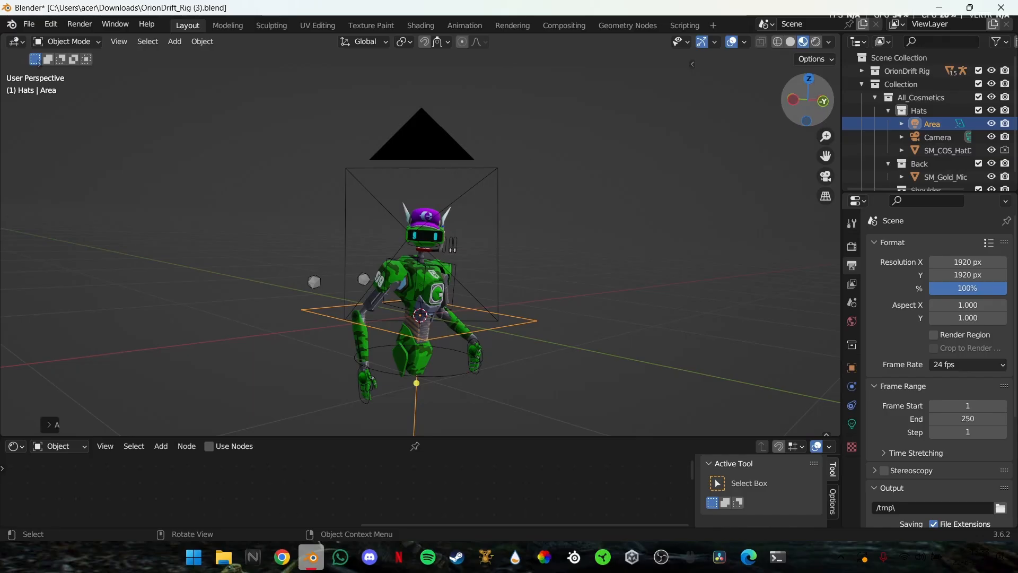
click(792, 99)
key(g)
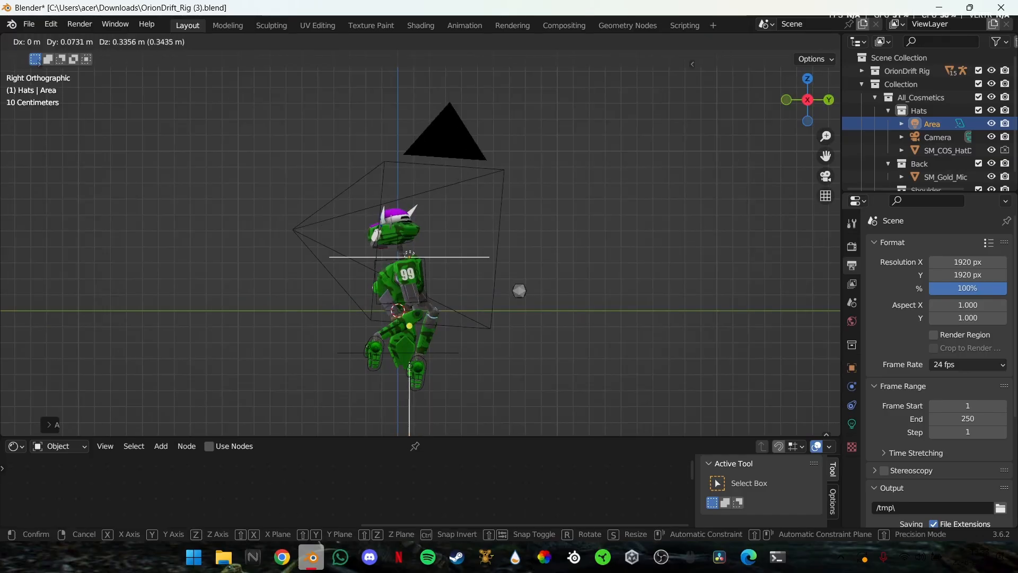
key(Return)
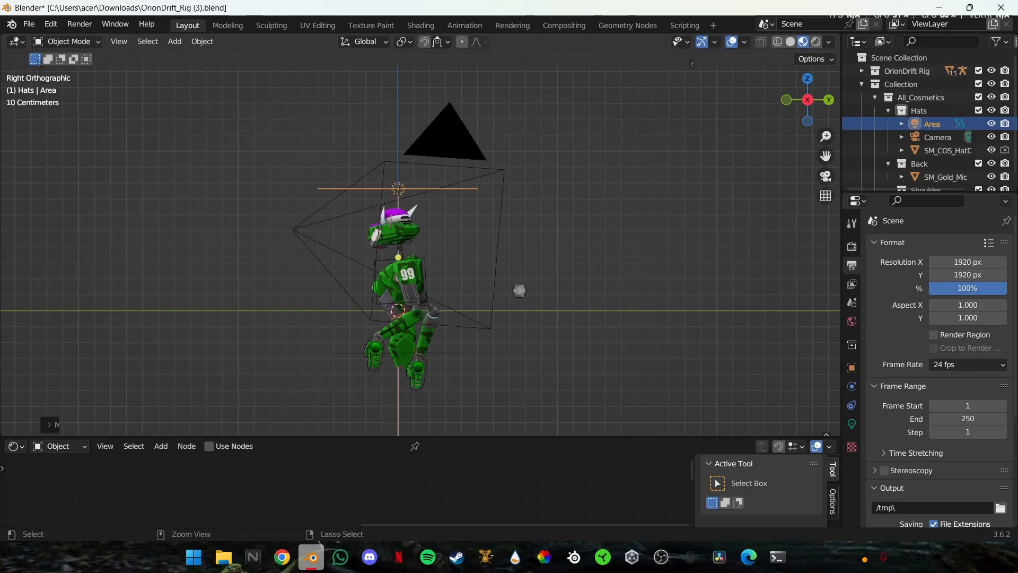
Duplicate the overhead area light, move the copy in front of the robot, and rotate it to face the torso
key(ctrl+c)
key(ctrl+v)
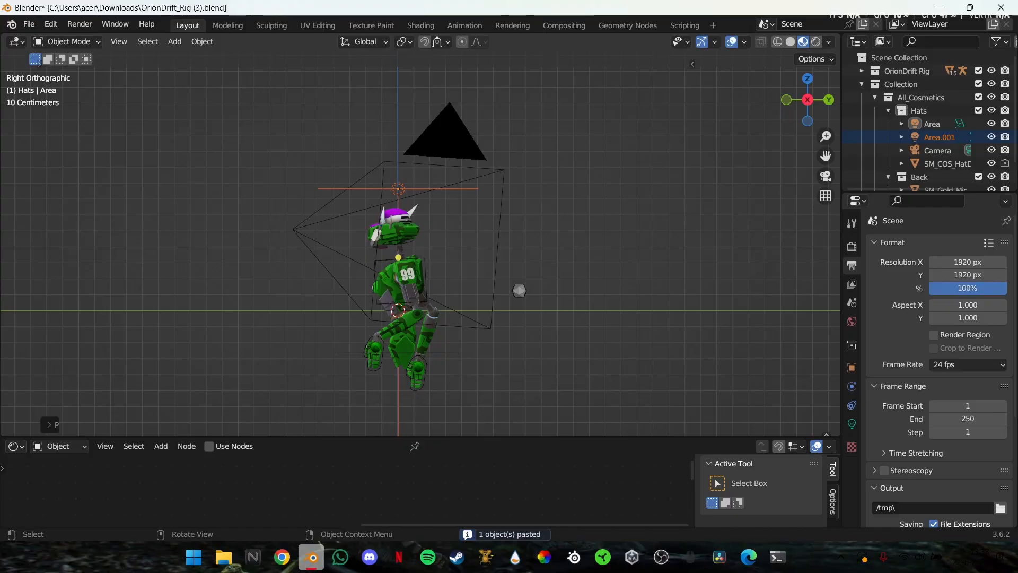
key(g)
key(Return)
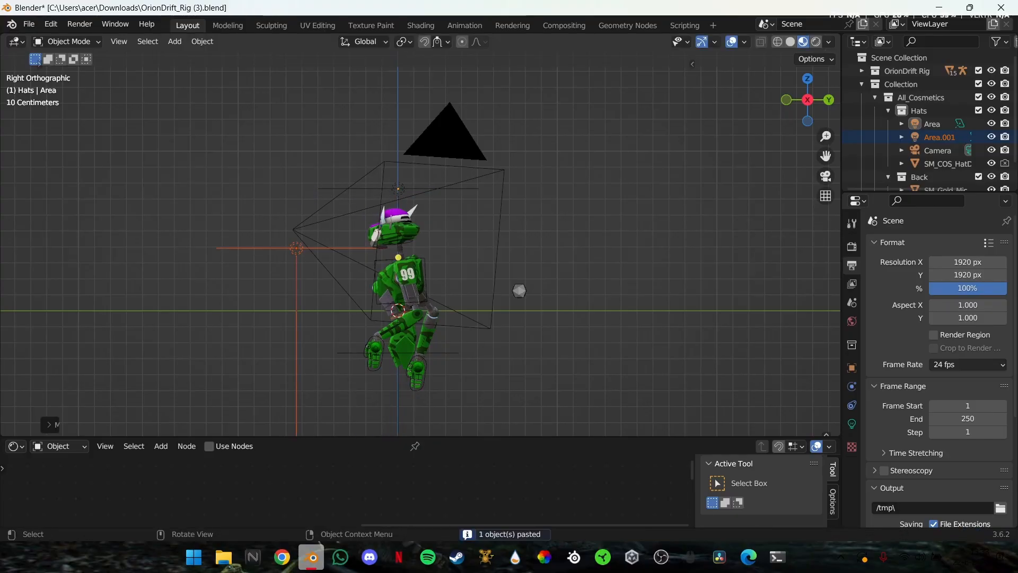
key(r)
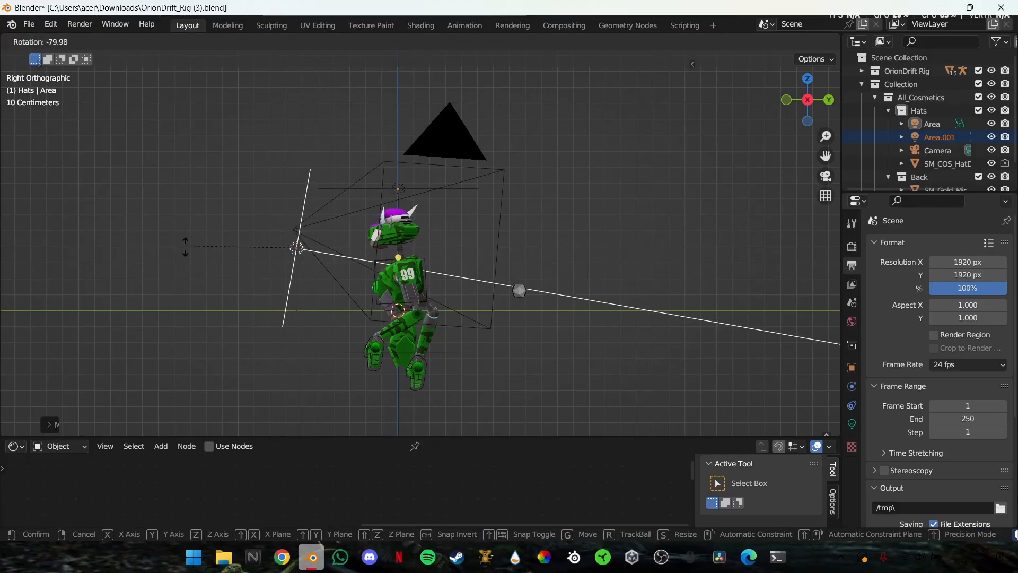
key(Return)
Preview the lit robot in rendered shading through the camera
middle_drag(478, 254, 610, 260)
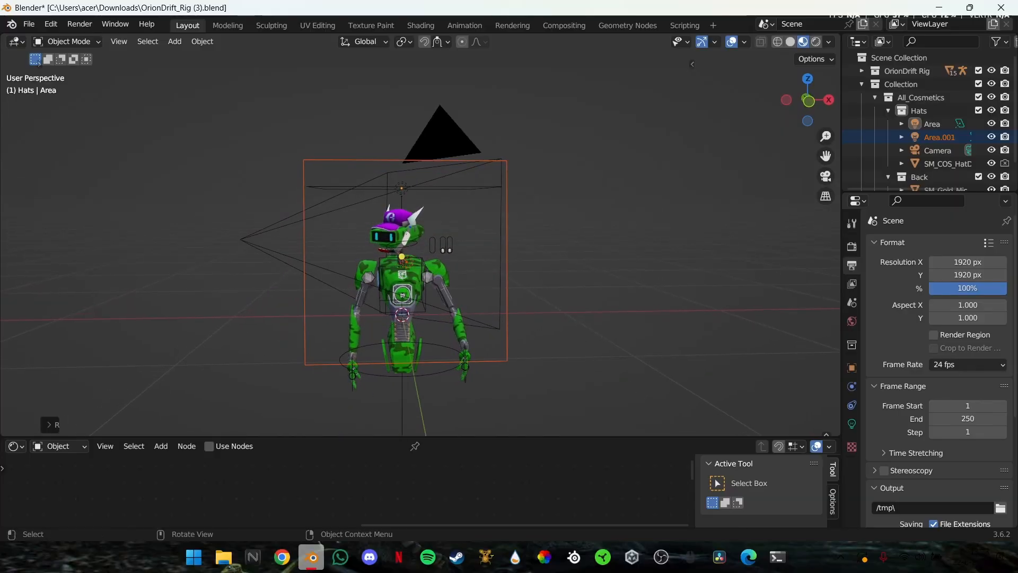
key(z)
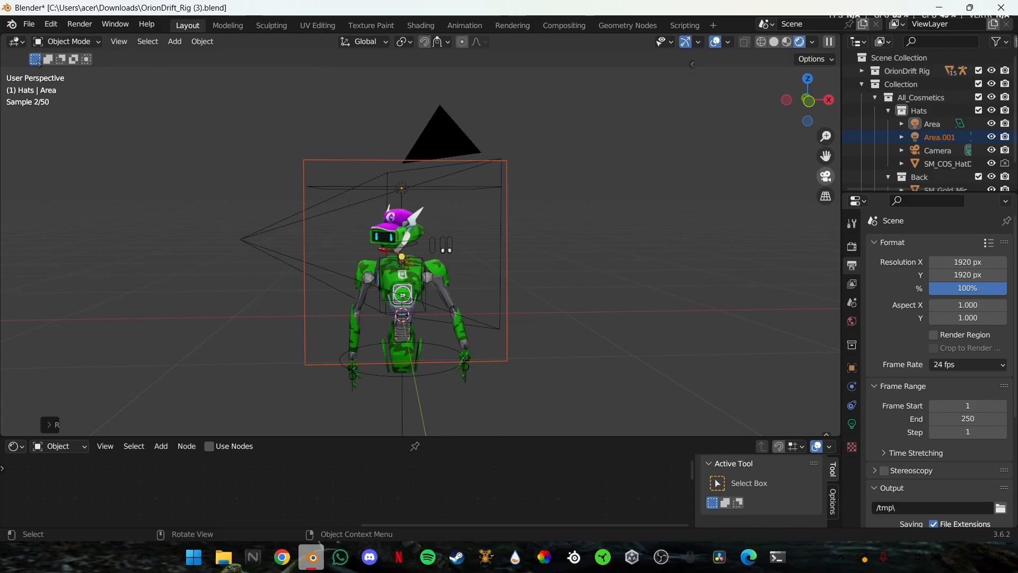
click(826, 176)
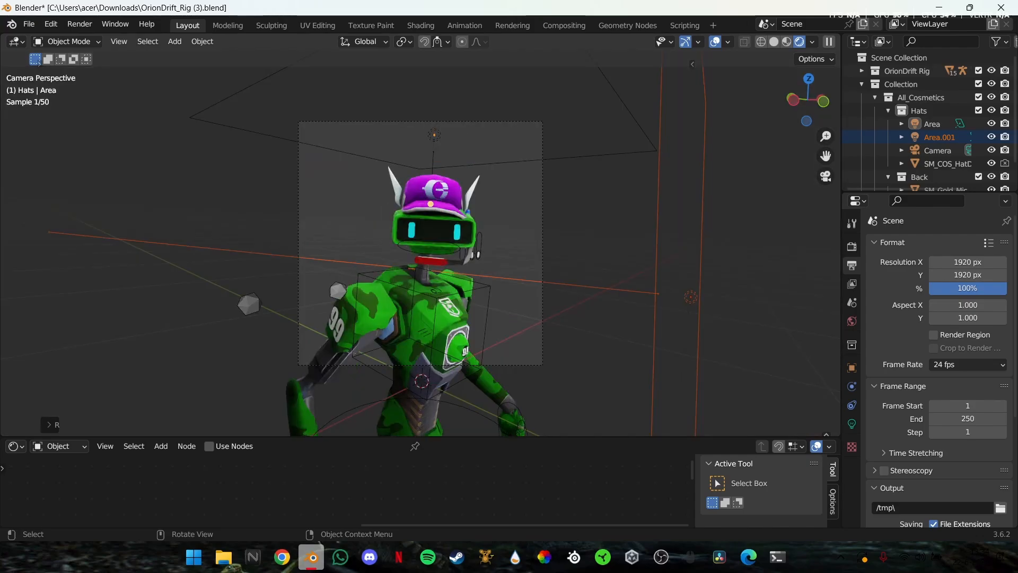
scroll(420, 243, up, 2)
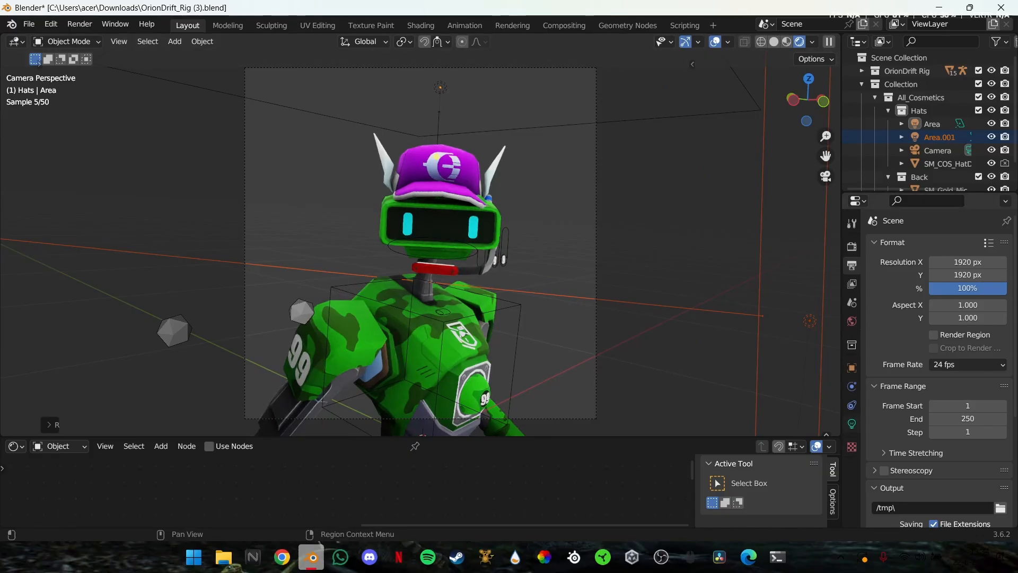
Try blue and red on the overhead area light, then set its color to near-white with hue 0.315 and saturation 0.090
click(852, 423)
click(958, 319)
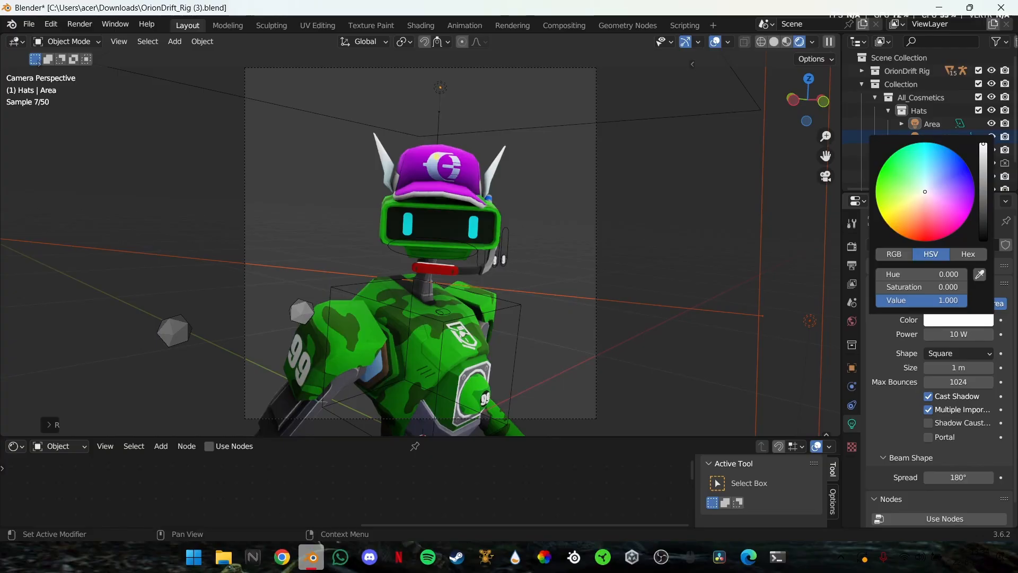
click(969, 168)
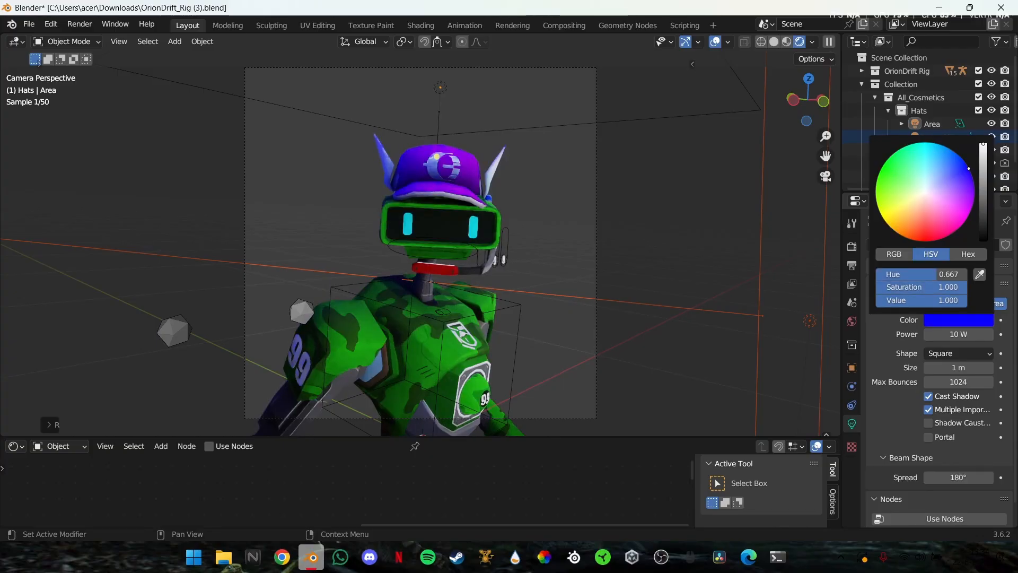
drag(969, 168, 930, 242)
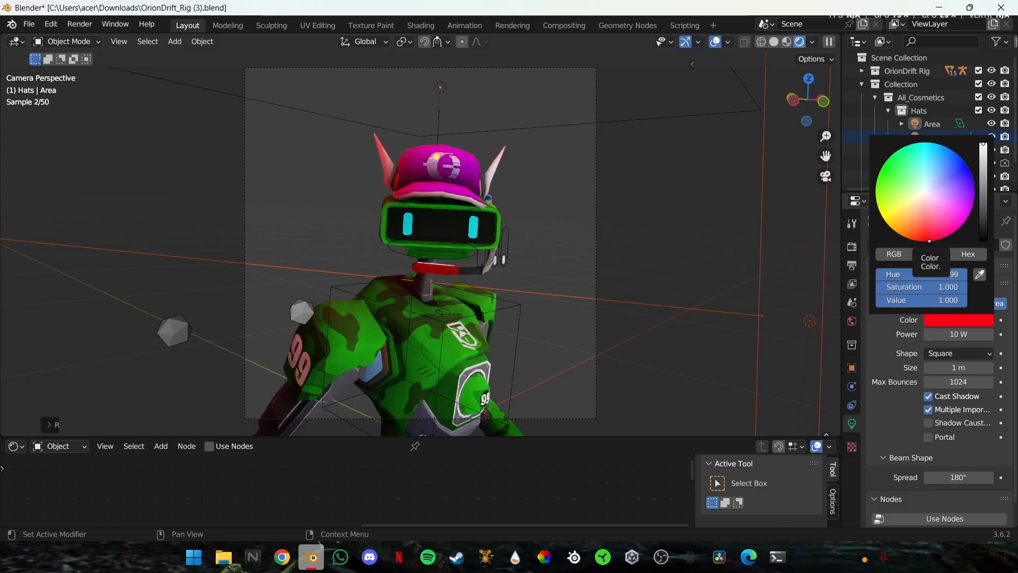
click(923, 190)
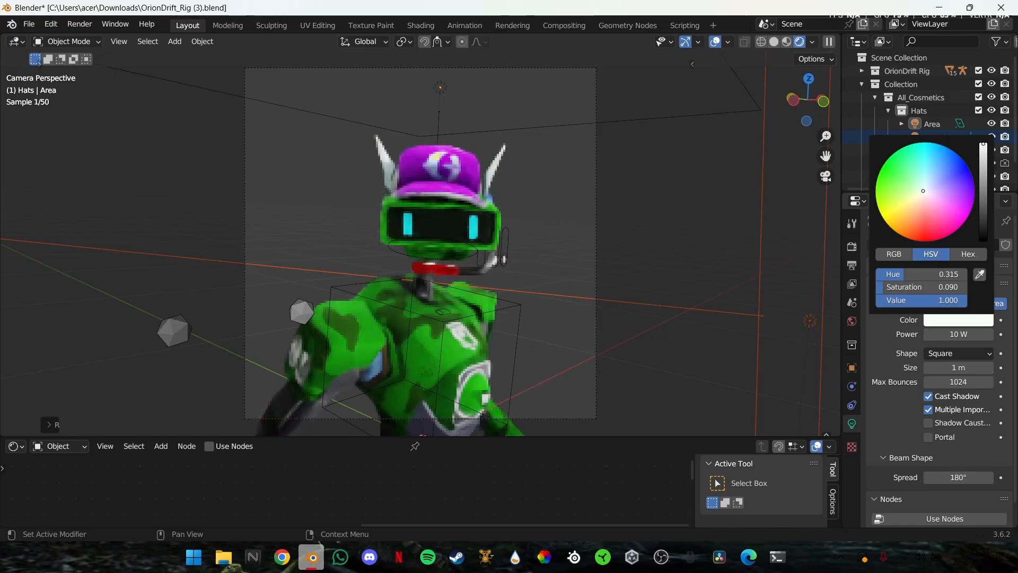
key(alt+a)
Set the front area light's color to red with hue 0.993 and saturation 1.000, and its power to 3.8 W
click(939, 136)
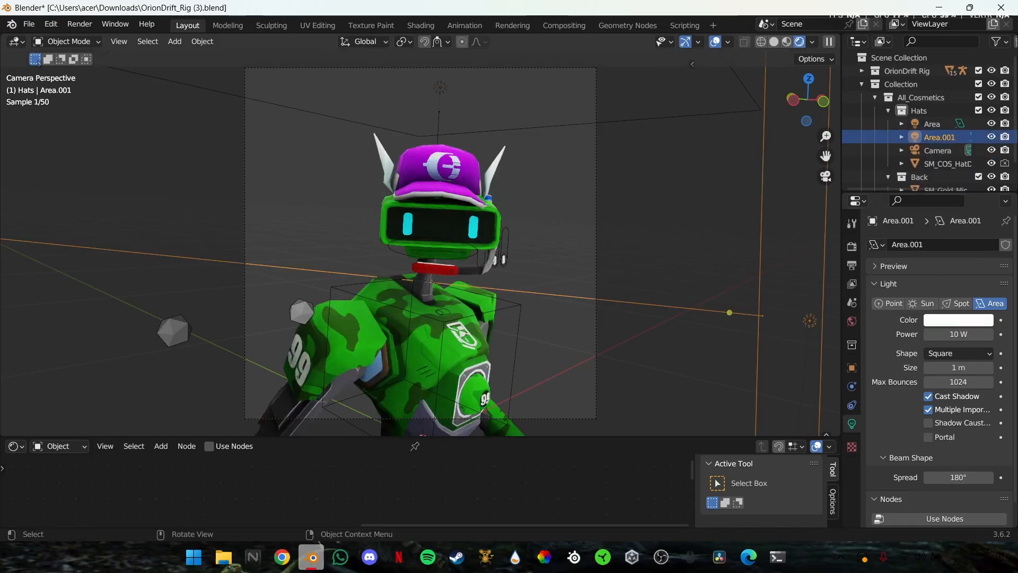
click(958, 319)
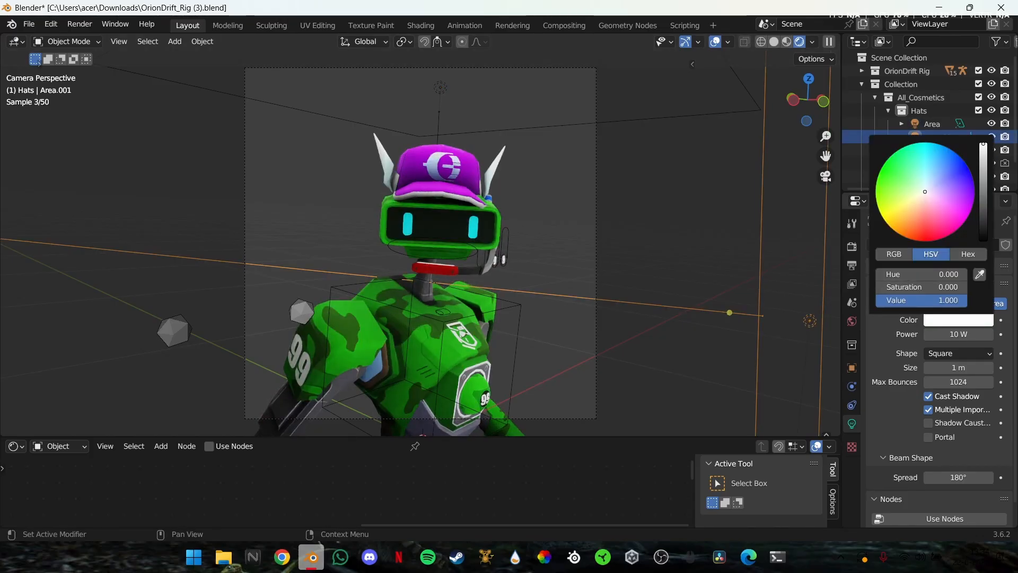
click(876, 198)
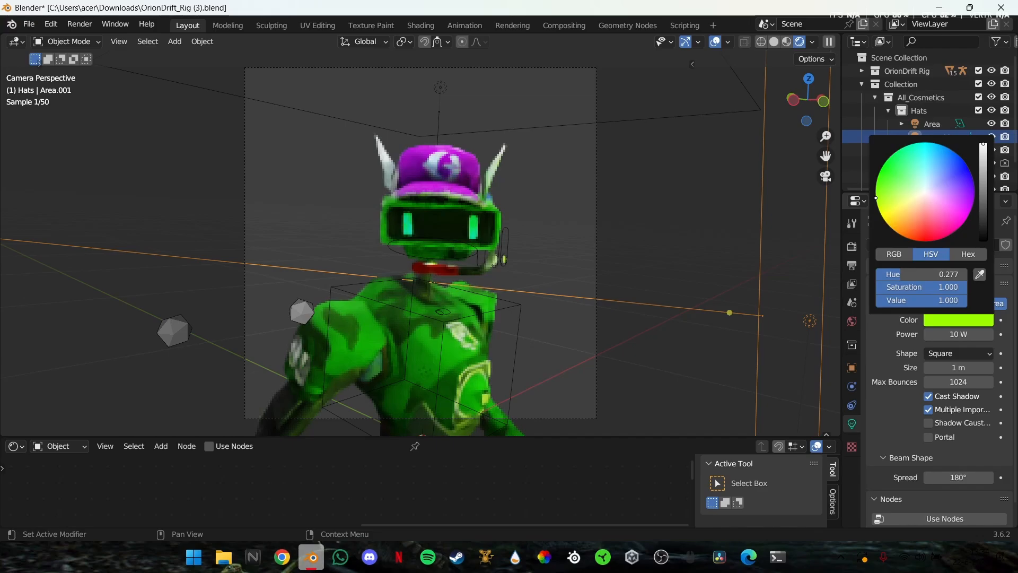
mouse_move(877, 202)
mouse_down()
mouse_move(902, 235)
mouse_move(939, 239)
mouse_up()
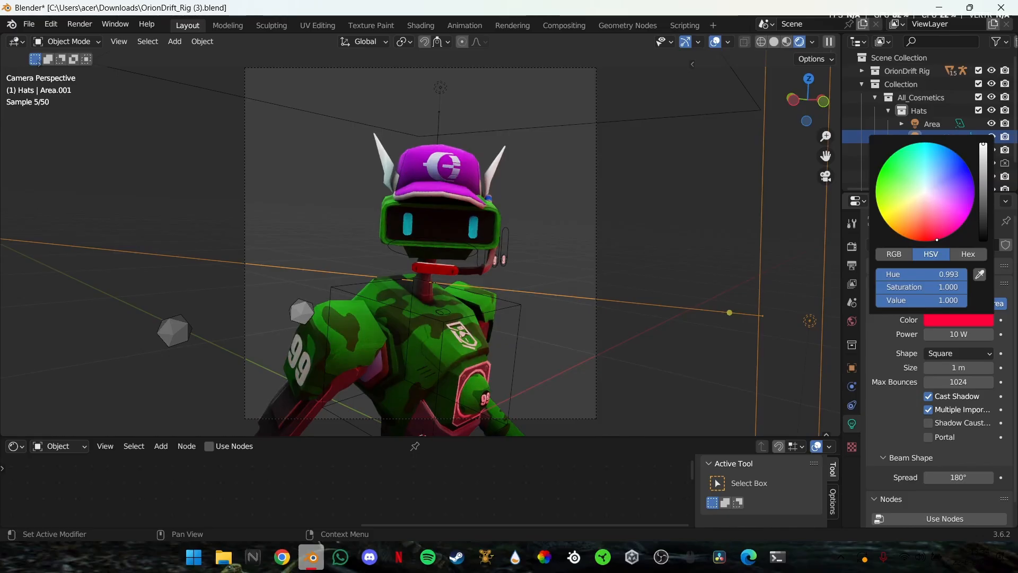
drag(958, 334, 933, 334)
drag(959, 334, 948, 335)
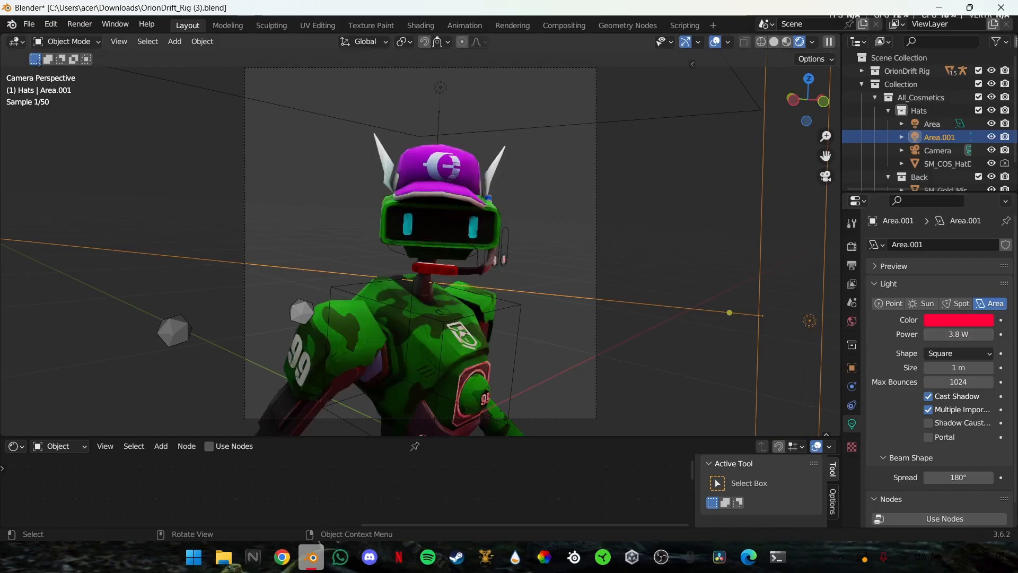
Duplicate the red front area light and move the copy across to the robot's other side
key(ctrl+c)
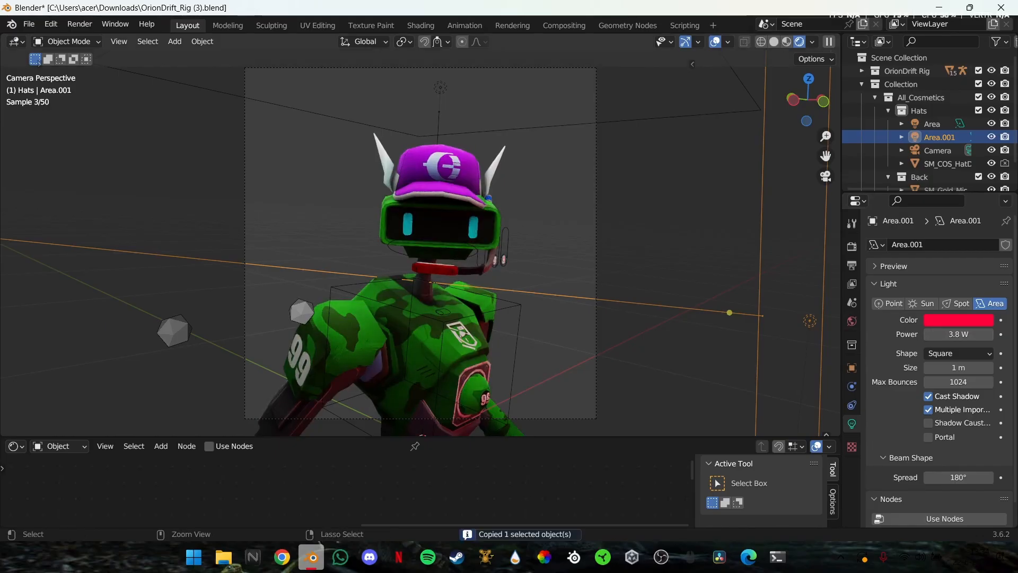
key(ctrl+v)
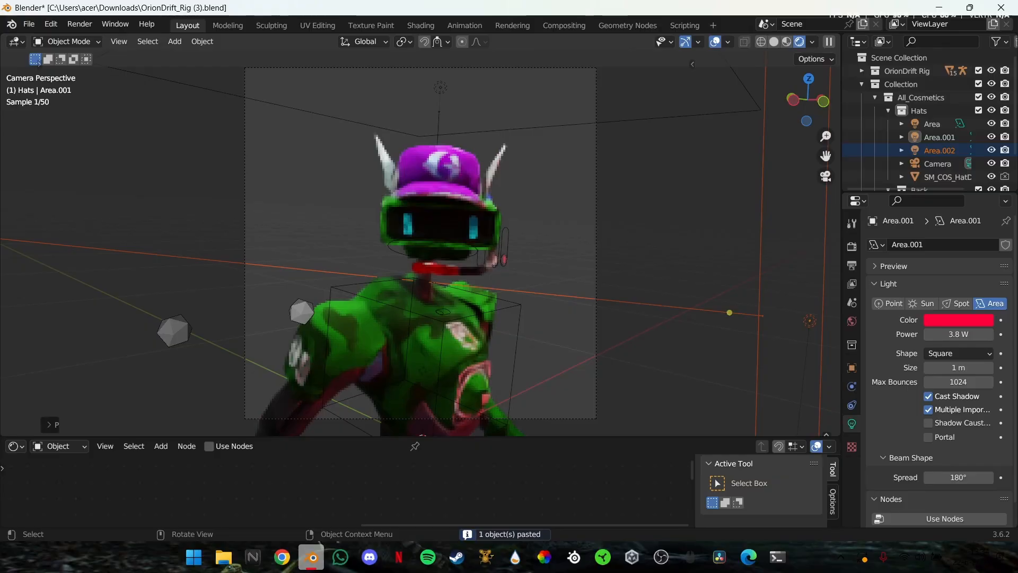
key(g)
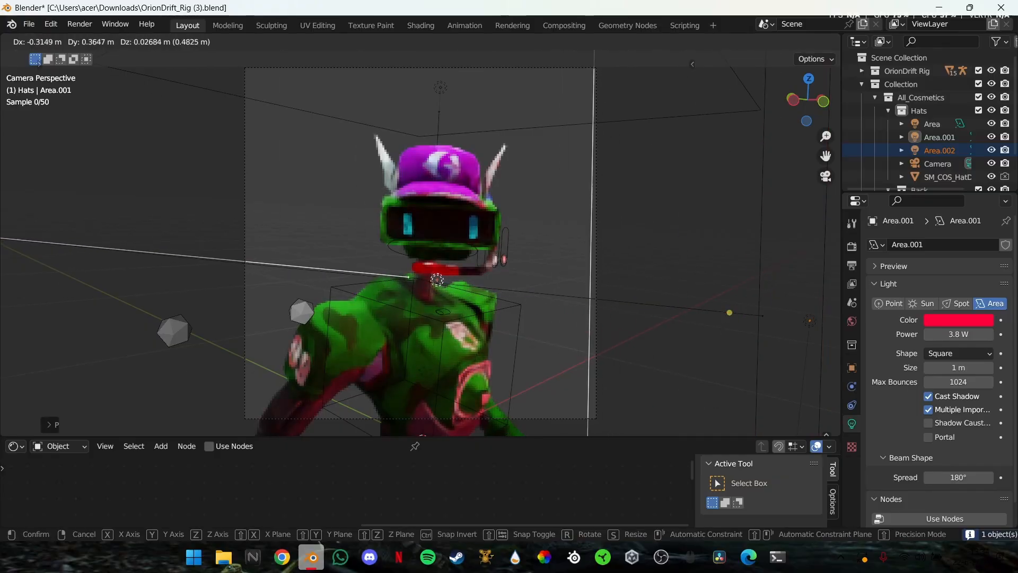
click(339, 230)
scroll(420, 242, down, 3)
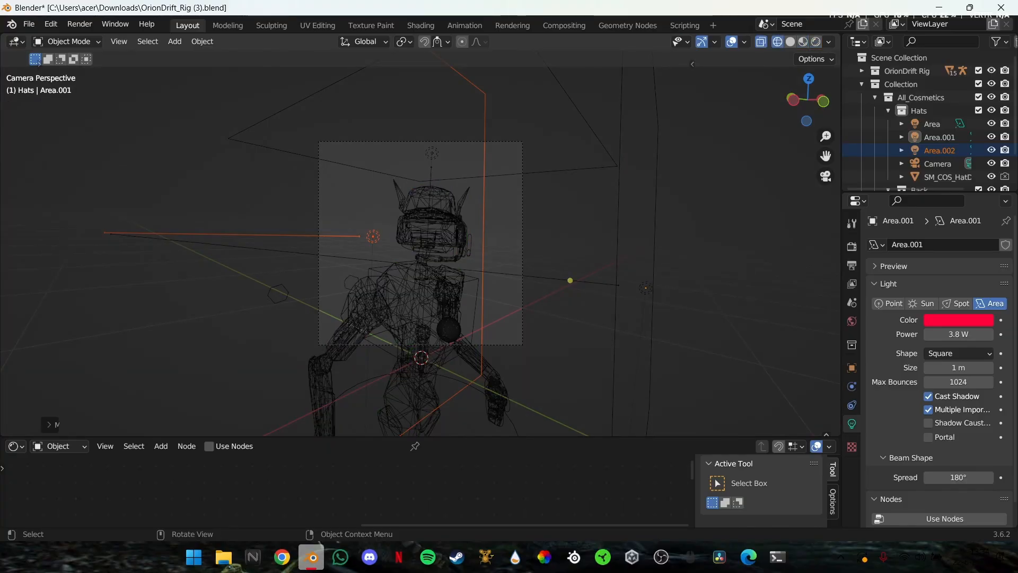
Rotate the copied area light to aim at the robot from the side, and move it outward past the arm
middle_drag(363, 334, 389, 367)
scroll(380, 378, down, 5)
scroll(389, 367, down, 2)
key(r)
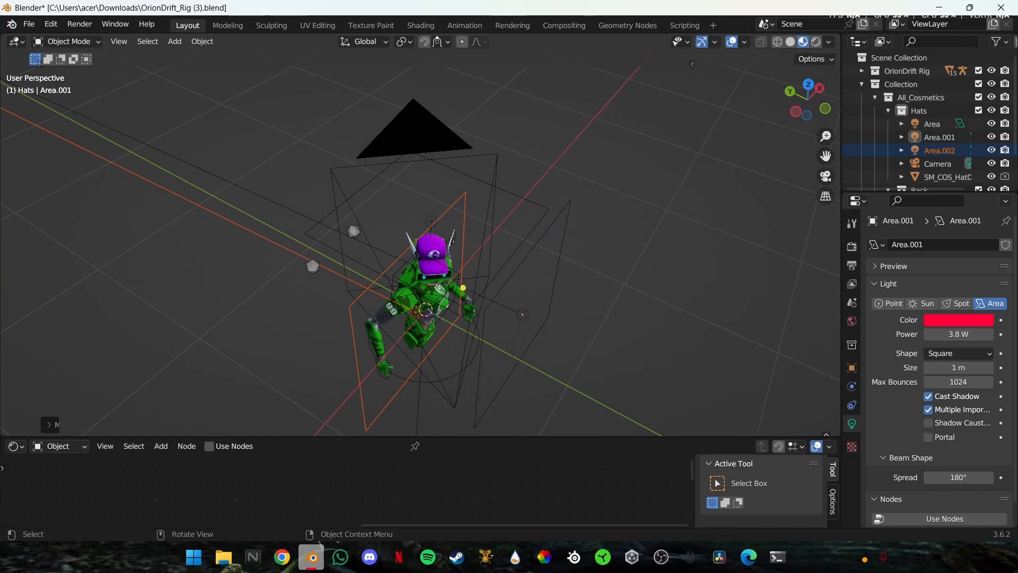
click(508, 308)
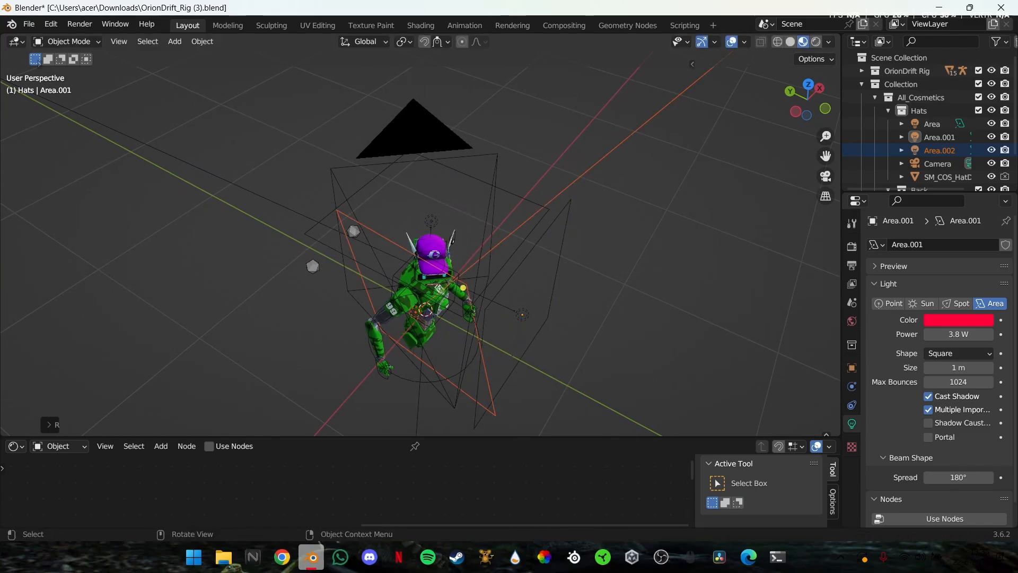
key(g)
click(450, 320)
Set the side area light's color to a very pale pink, and switch the viewport to rendered shading
click(358, 324)
click(958, 320)
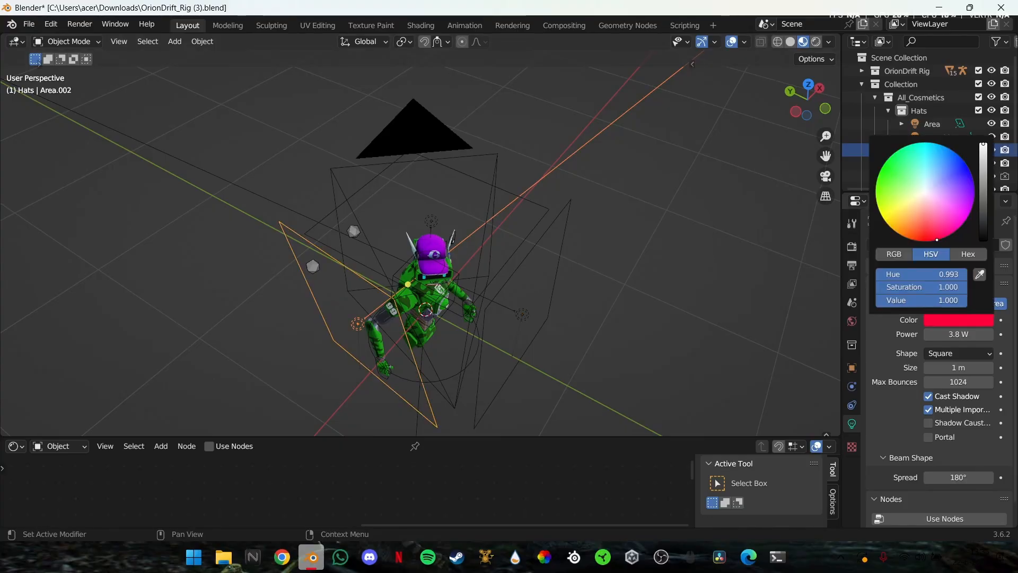
click(929, 193)
key(alt+a)
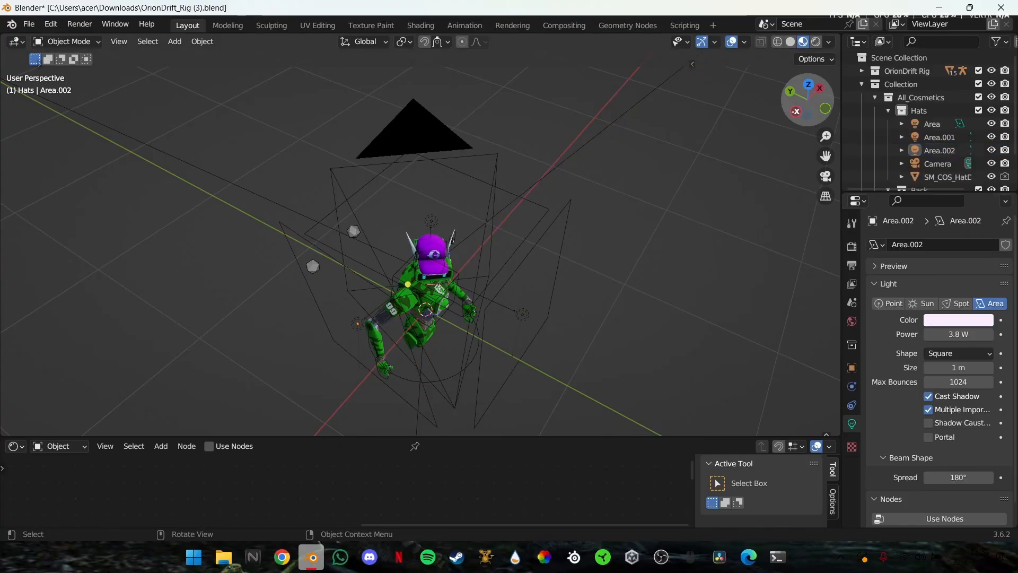
click(816, 41)
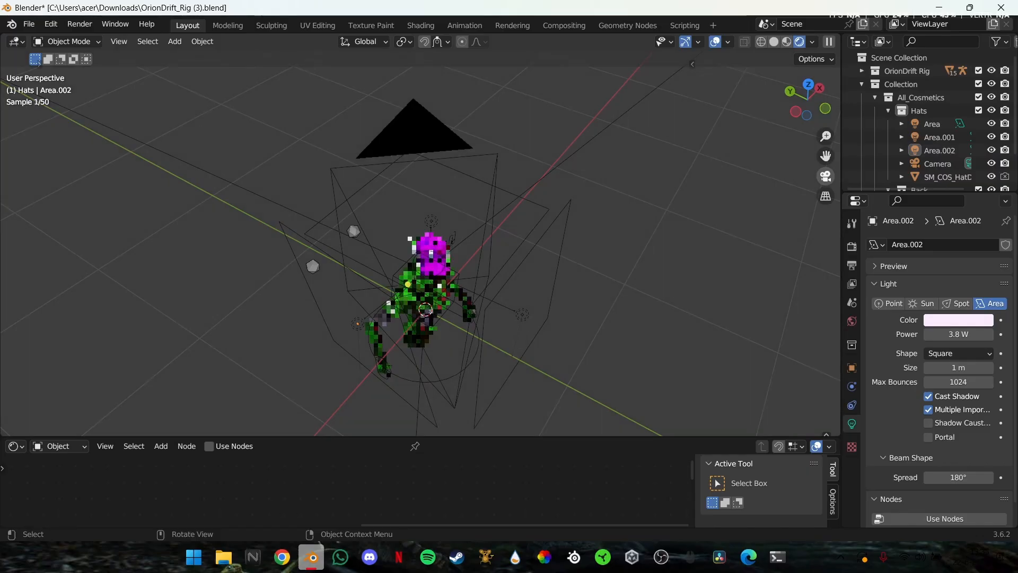
Look through the camera to check the framing, and render the lit robot as a still image
click(826, 176)
scroll(420, 243, up, 2)
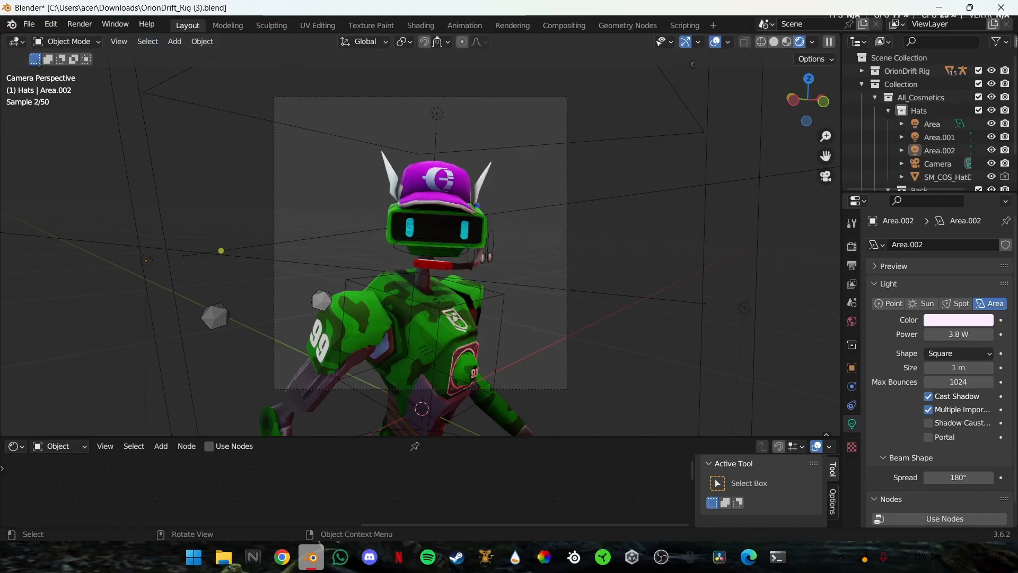
click(80, 24)
click(108, 40)
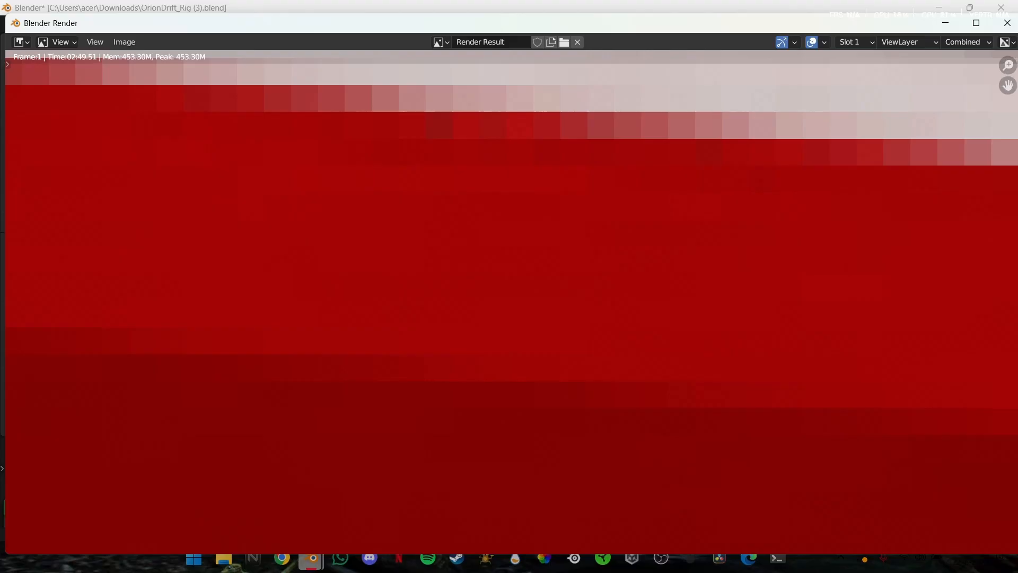
Fit the finished render in view and save it as a PNG named oriondriftpng in the Downloads folder
key(Home)
click(124, 42)
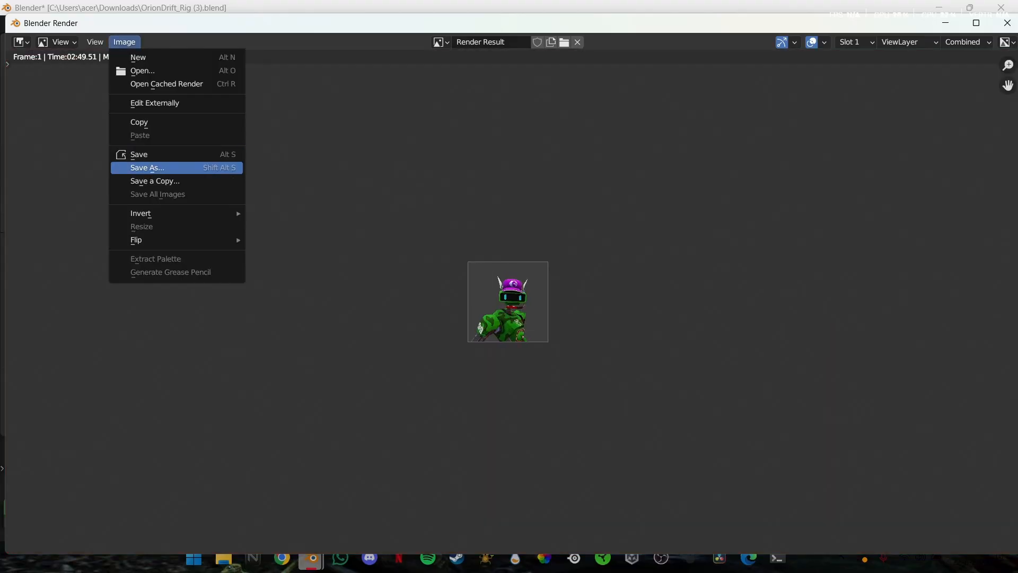
click(148, 167)
click(353, 462)
key(BackSpace)
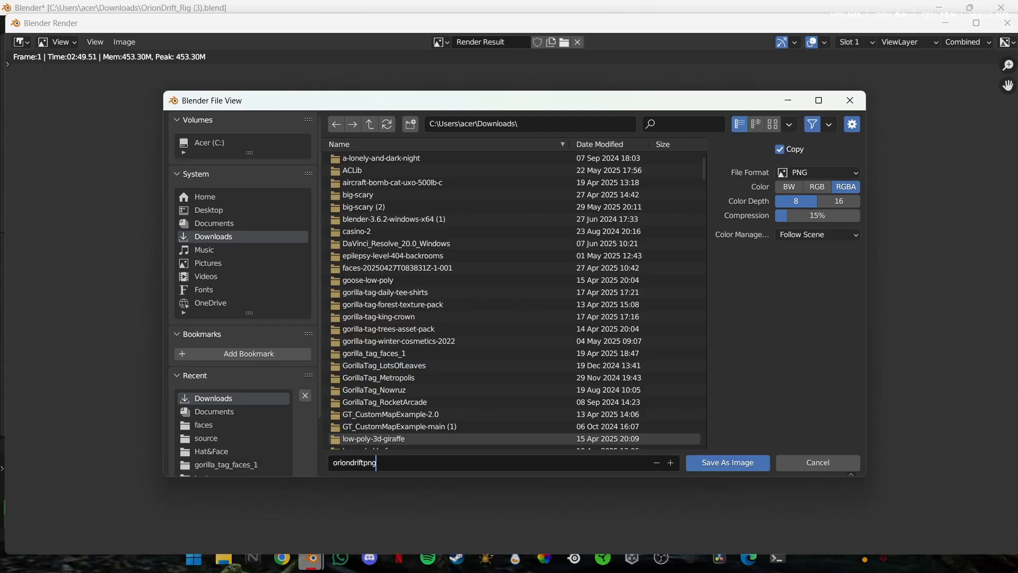
key(Return)
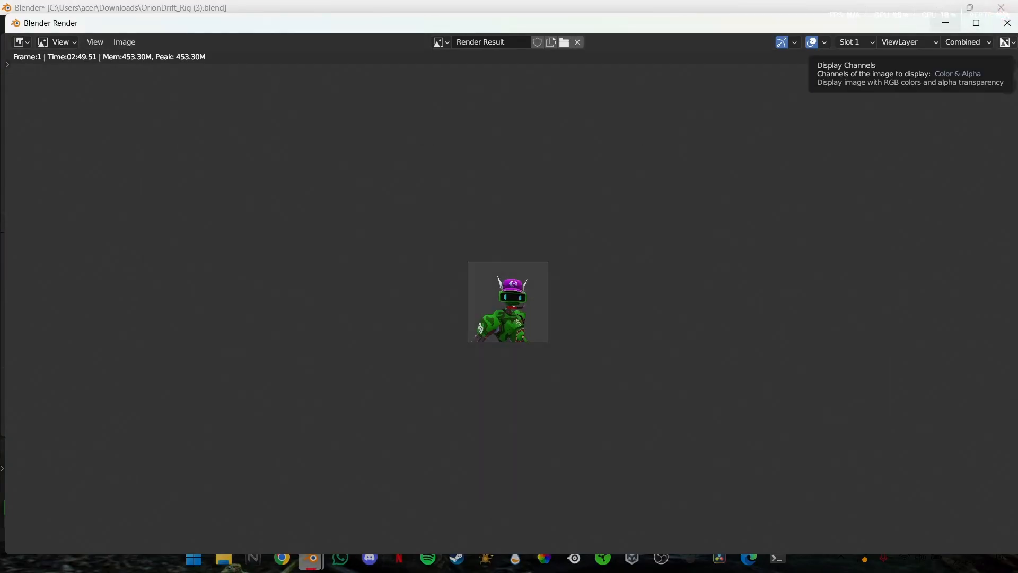
Close the render window and quit Blender without saving the changes to OrionDrift_Rig (3).blend
click(1007, 23)
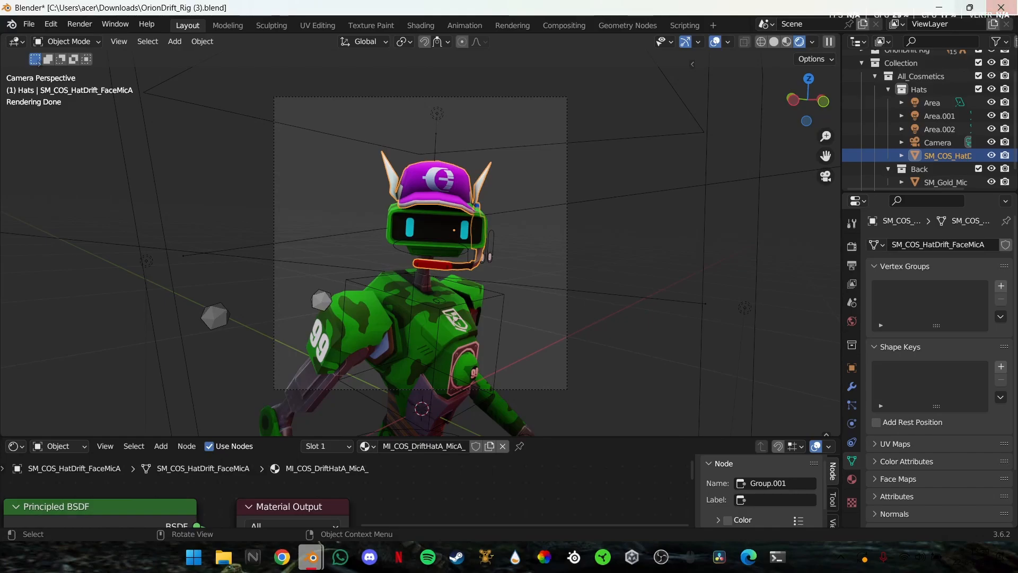
click(1001, 7)
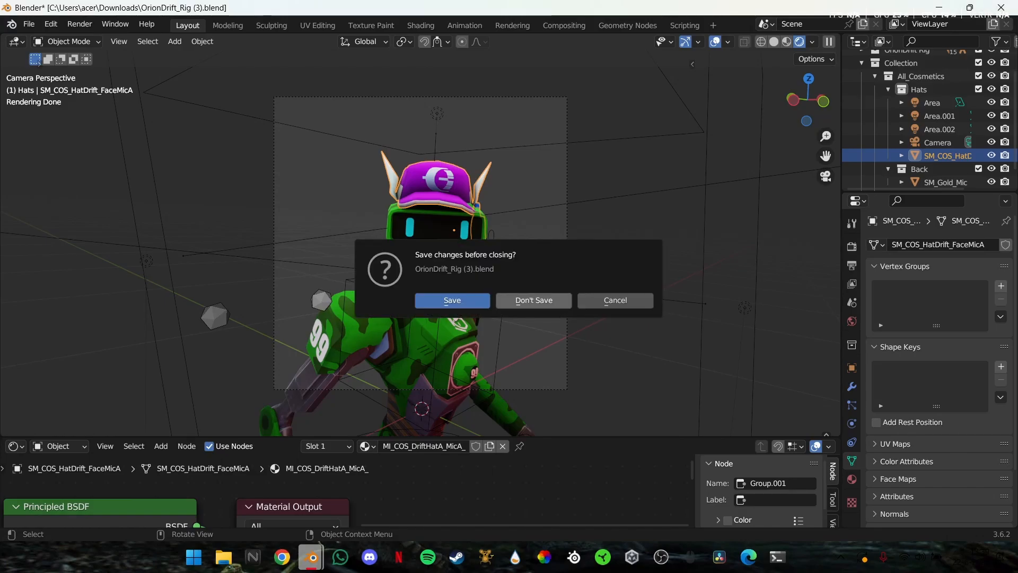
click(534, 300)
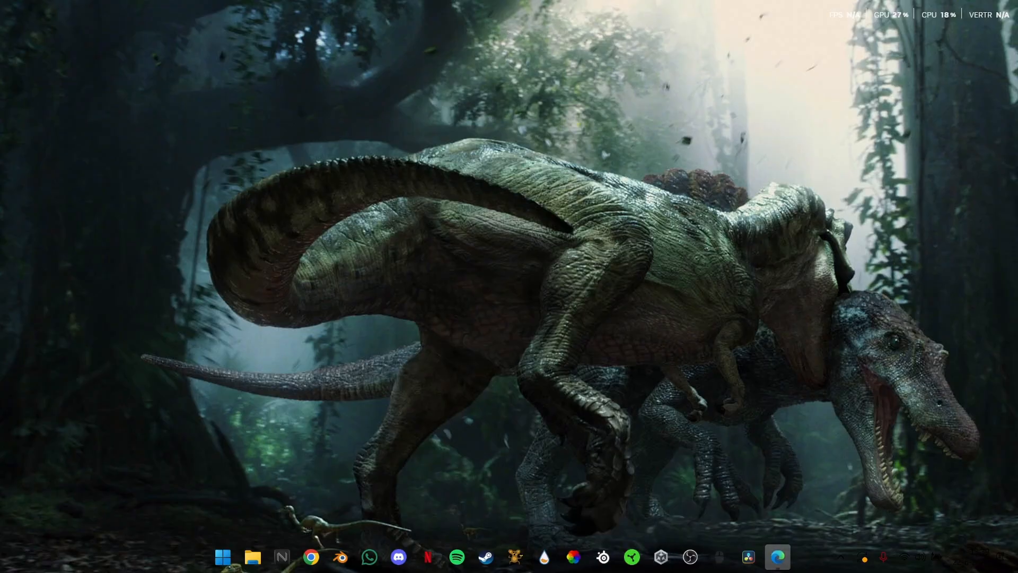
Switch to Microsoft Edge and go to the Photopea website
click(778, 557)
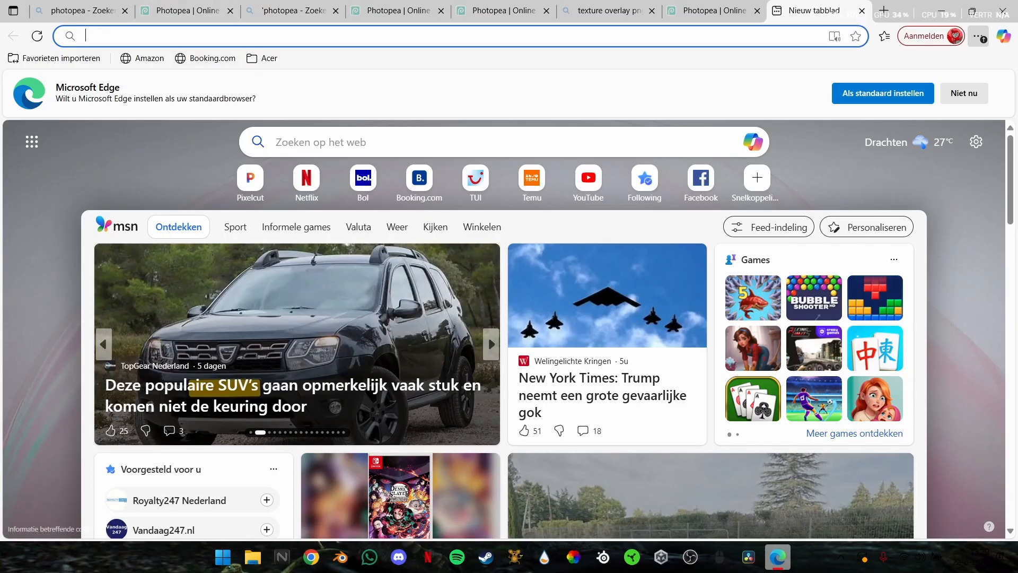
text(phj\)
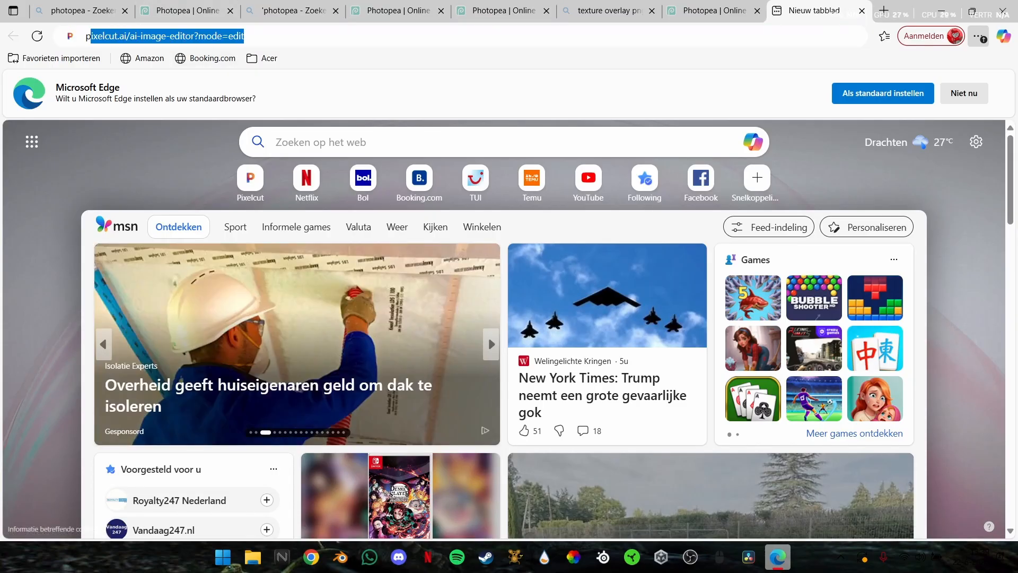
key(BackSpace)
key(BackSpace)
key(BackSpace)
key(BackSpace)
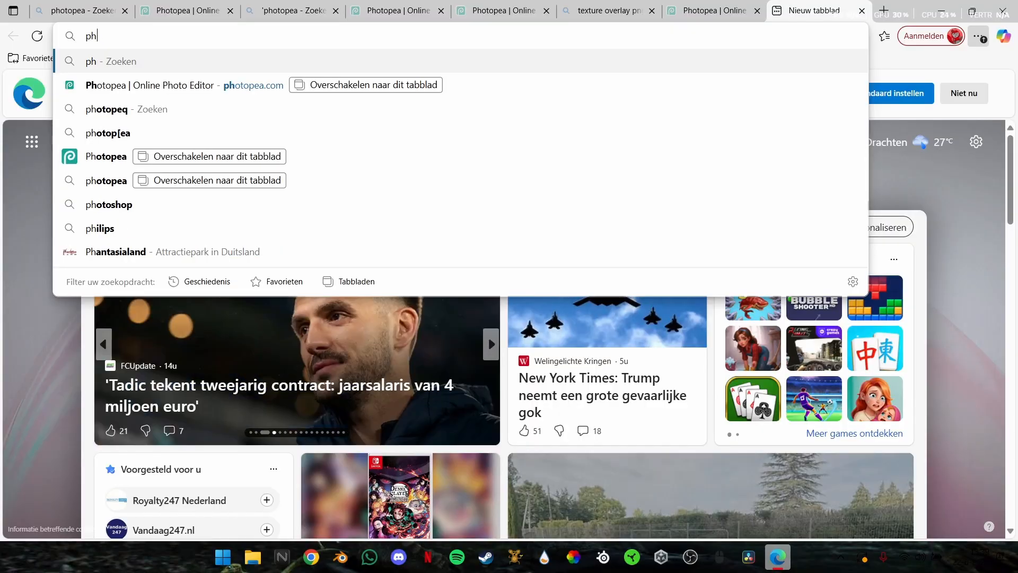
text(photopes)
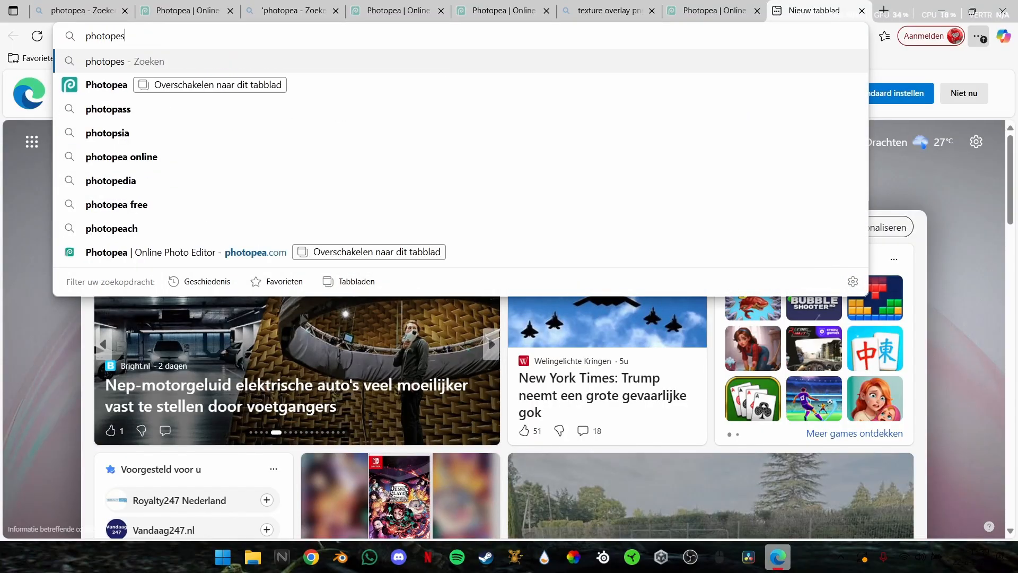
key(BackSpace)
text(a)
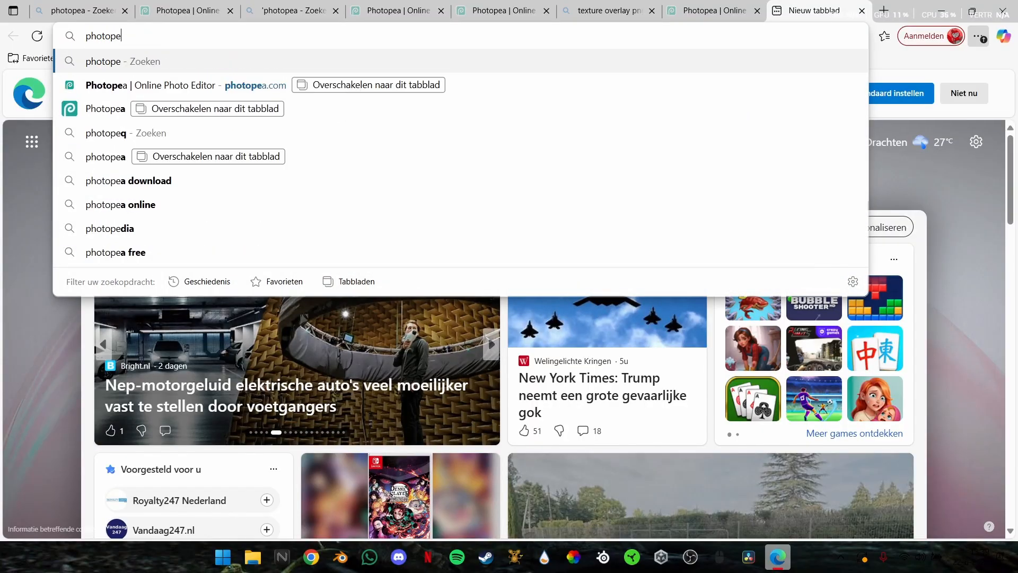
key(Return)
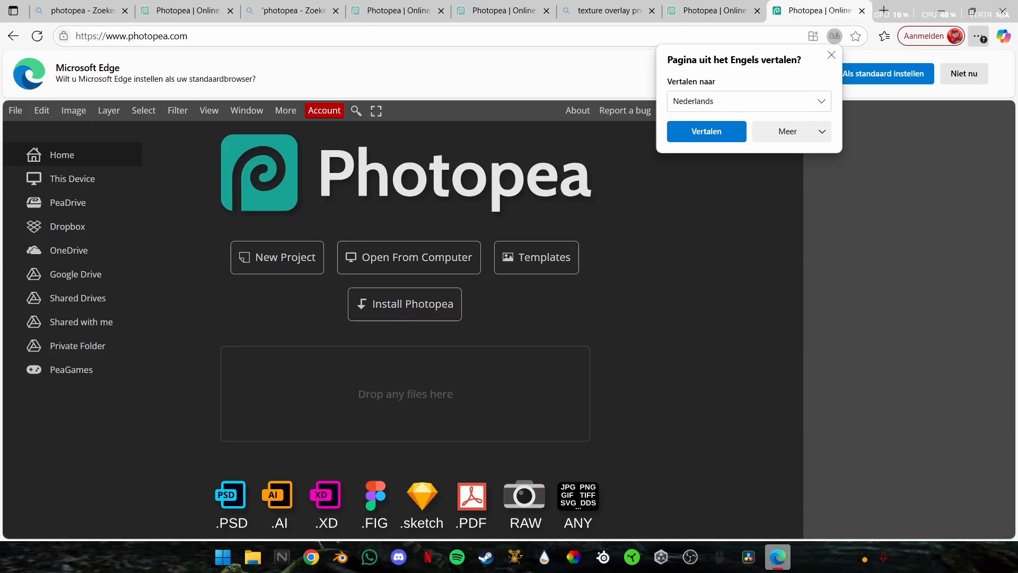
Create a new white-background Photopea project that is 1500 by 1500 pixels
click(277, 257)
click(447, 348)
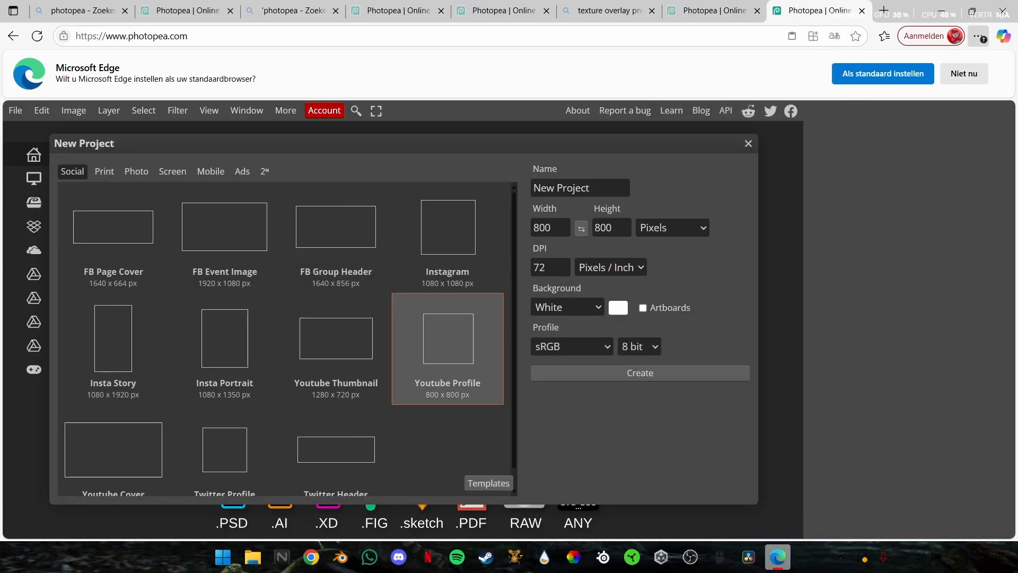
scroll(447, 339, down, 1)
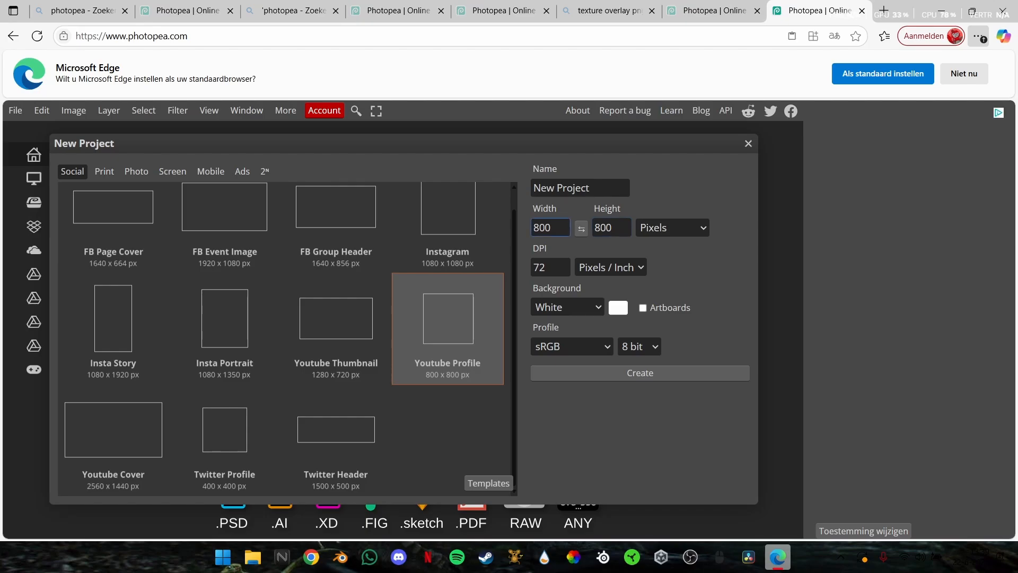
double_click(542, 227)
key(BackSpace)
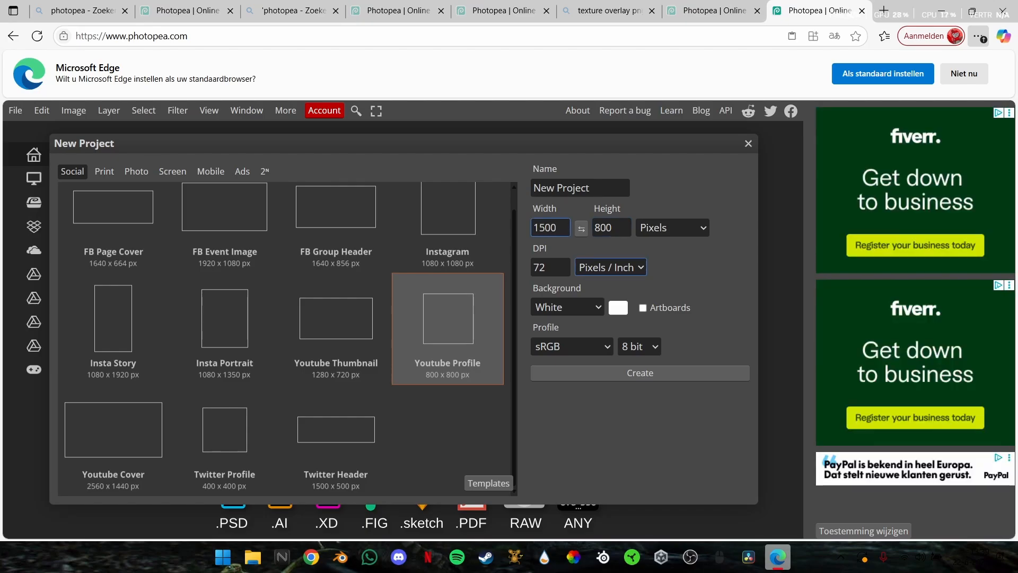
key(Tab)
text(15)
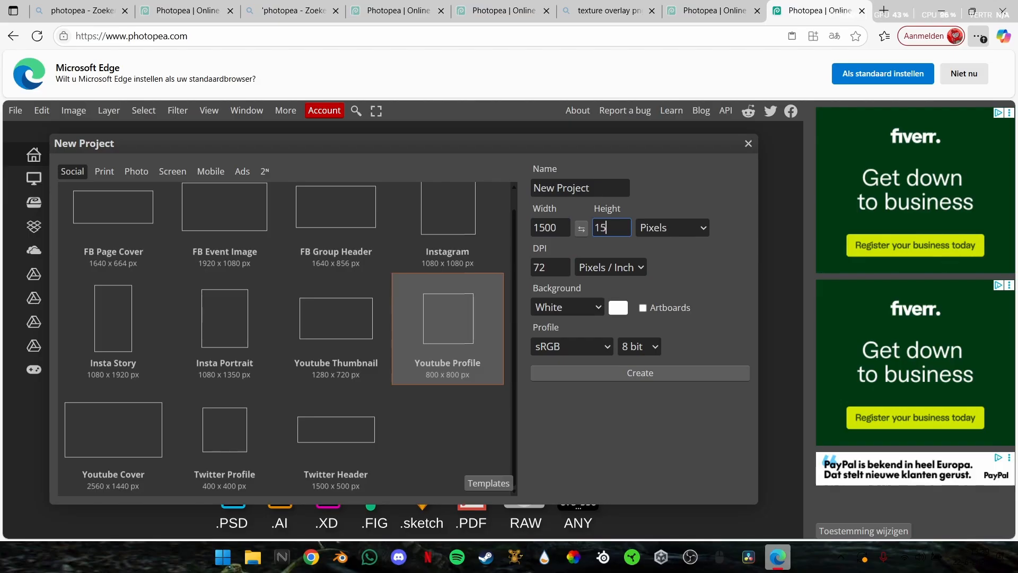
text(00)
key(Return)
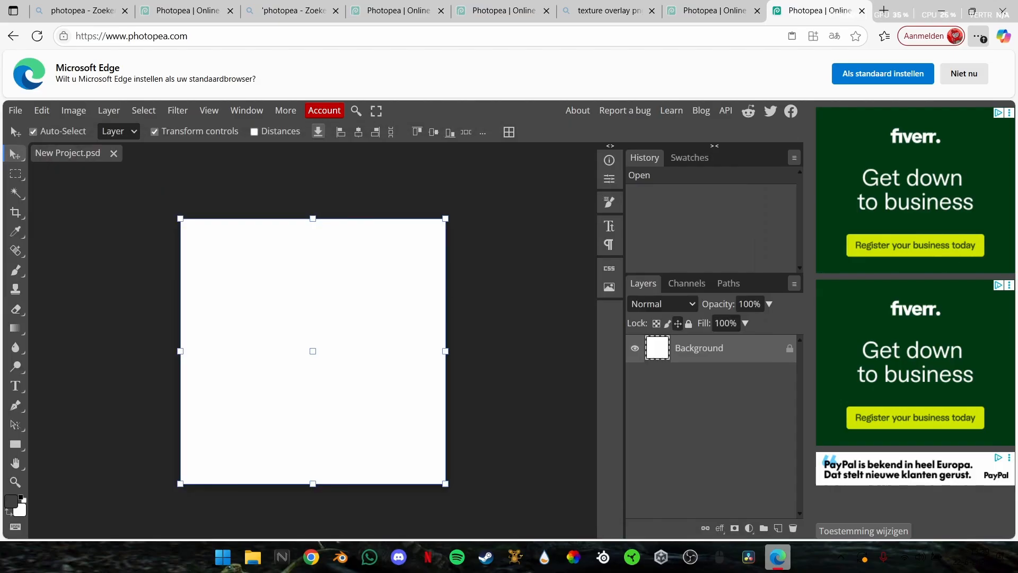
Place the oriondriftpng image from the Downloads folder into the new project as its own layer
click(15, 110)
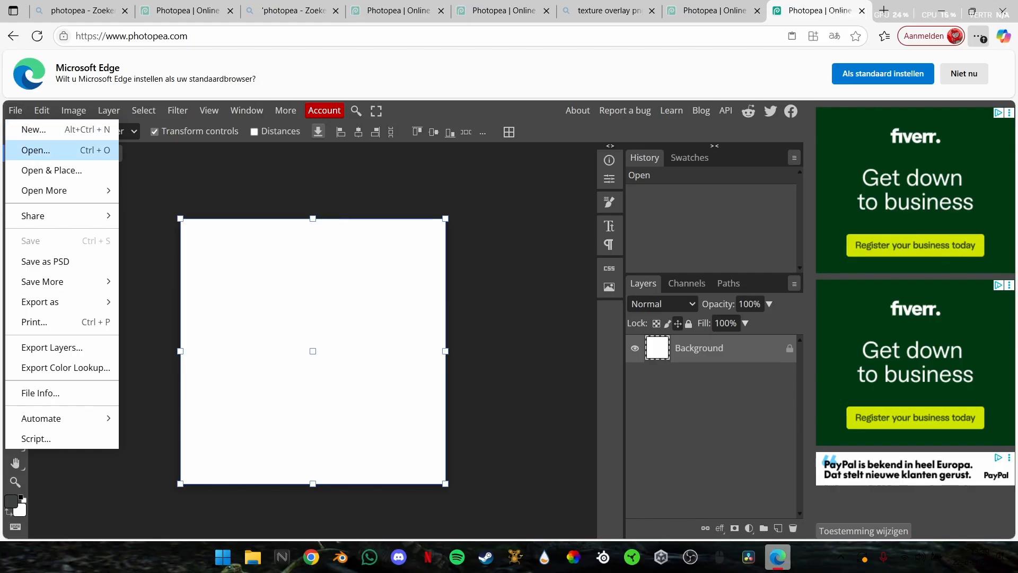
click(51, 170)
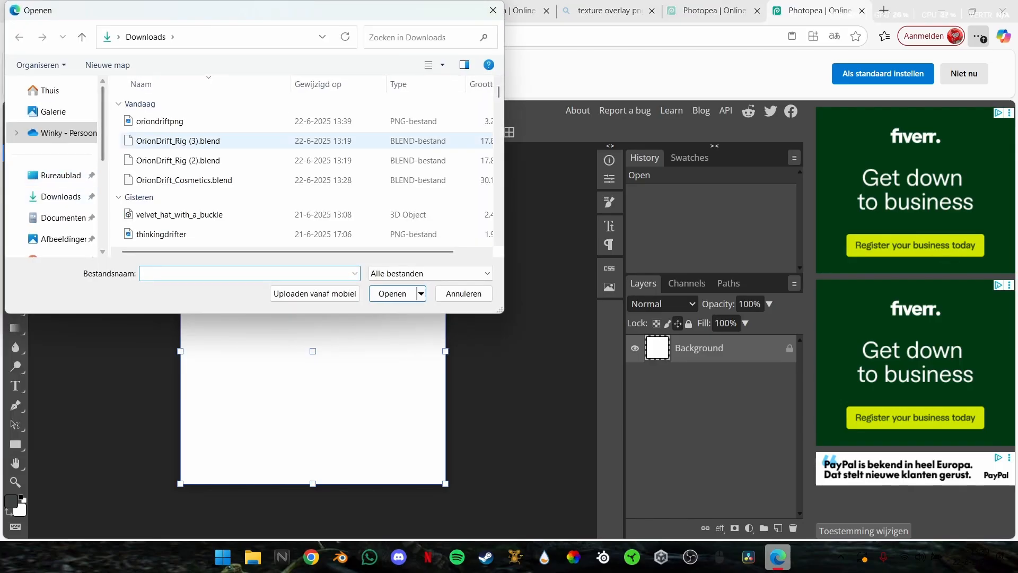
click(160, 121)
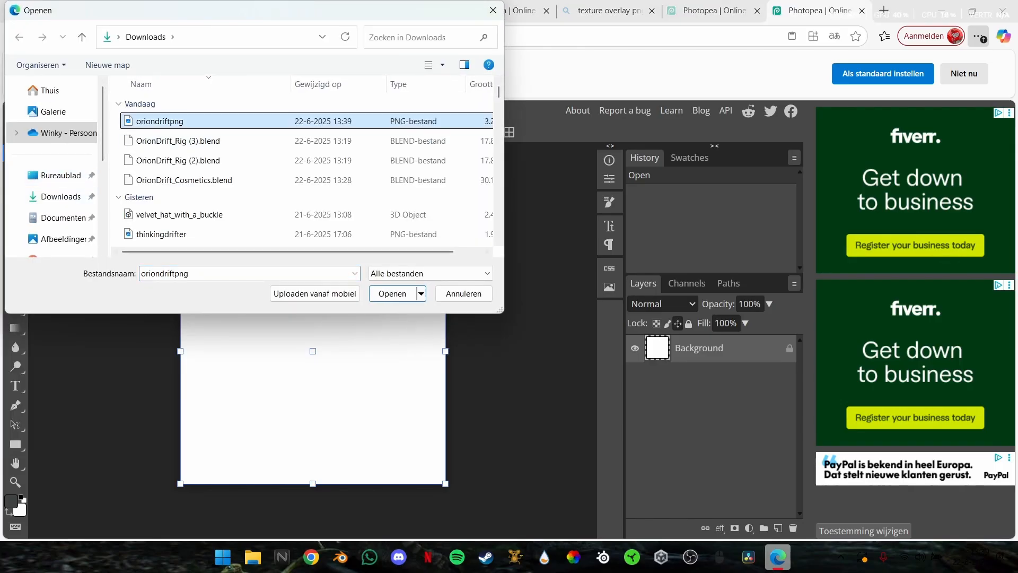
click(392, 293)
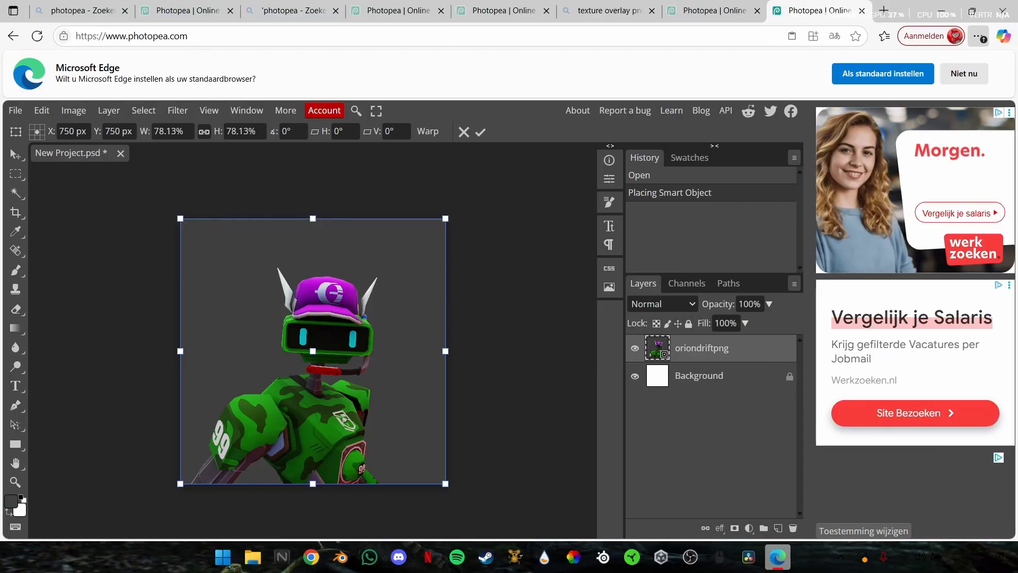
Remove the background from the placed robot image with Remove BG, accepting the short ad
click(143, 111)
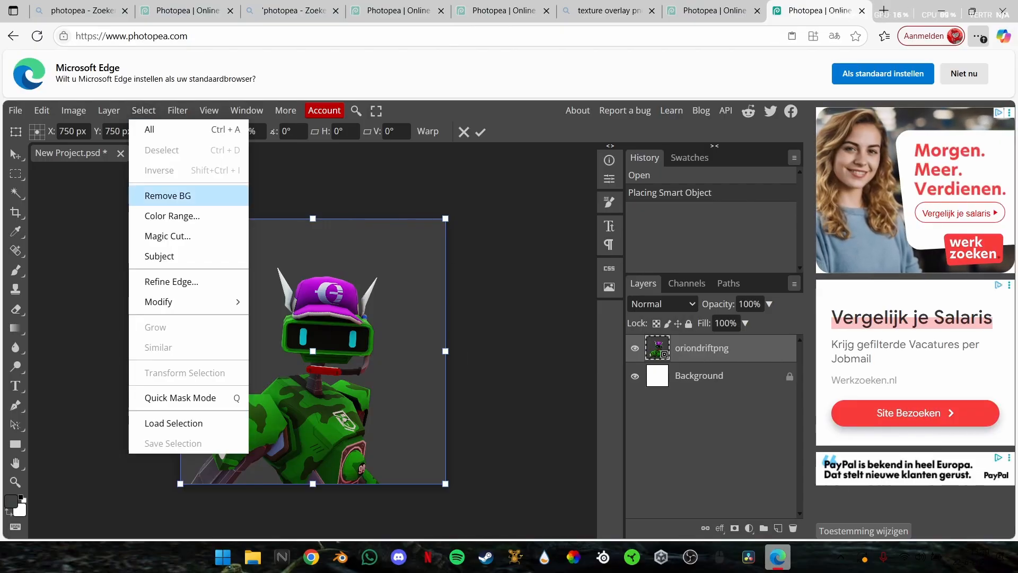
click(167, 196)
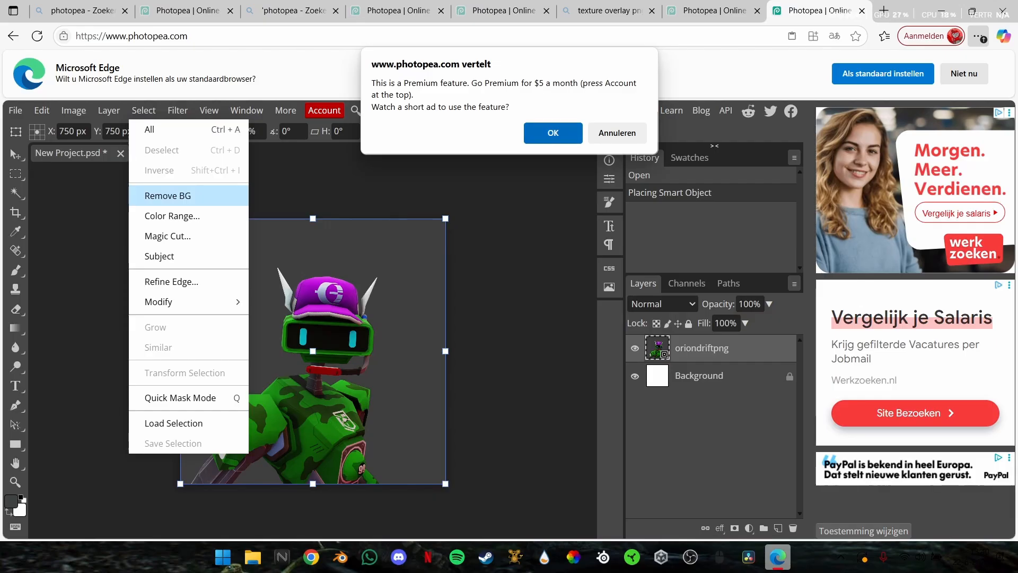
click(553, 133)
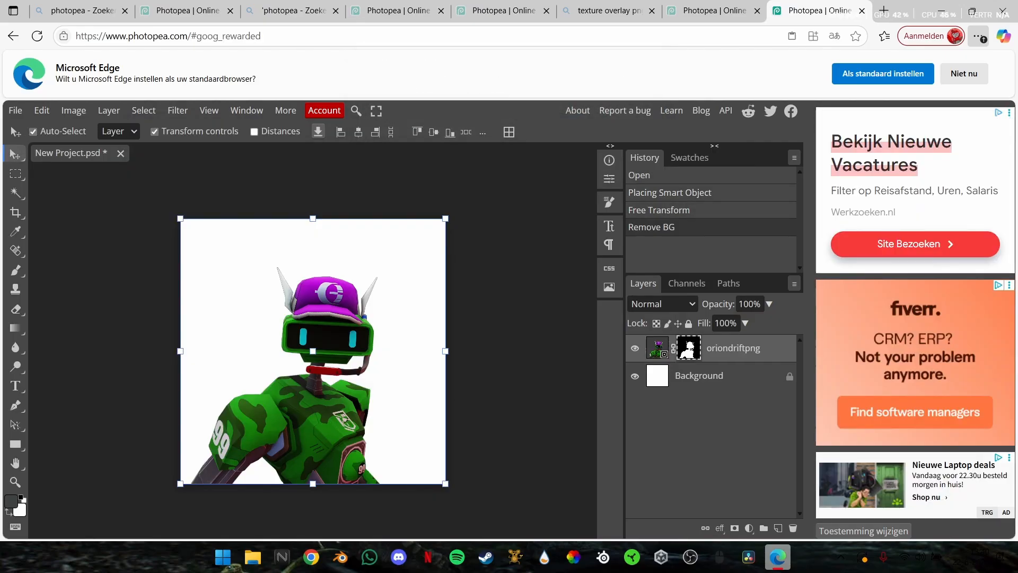
Deselect the layer and examine the robot cutout's edges around the head, torso and arms
click(449, 393)
scroll(313, 351, up, 5)
scroll(313, 351, down, 5)
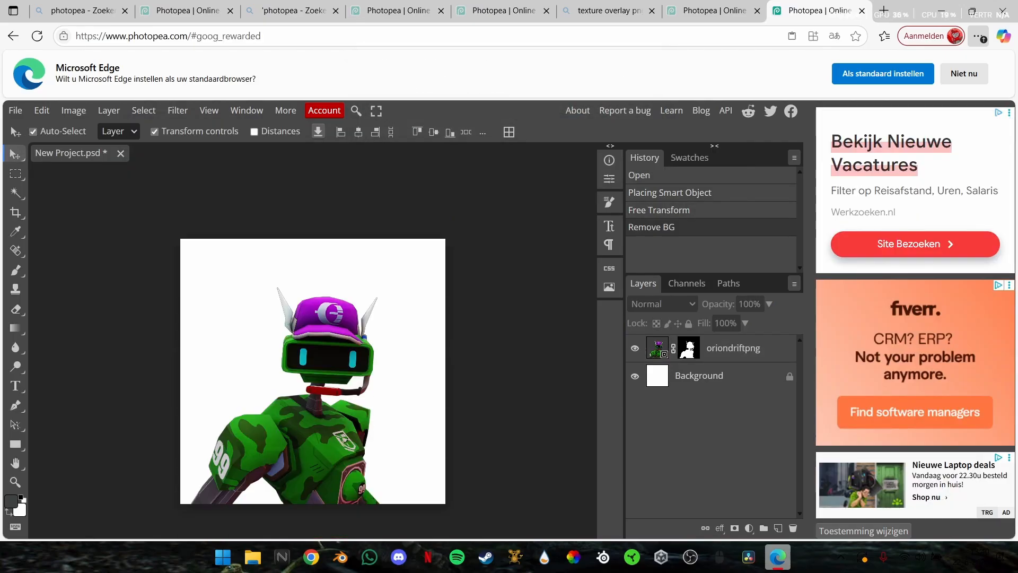
scroll(313, 389, up, 6)
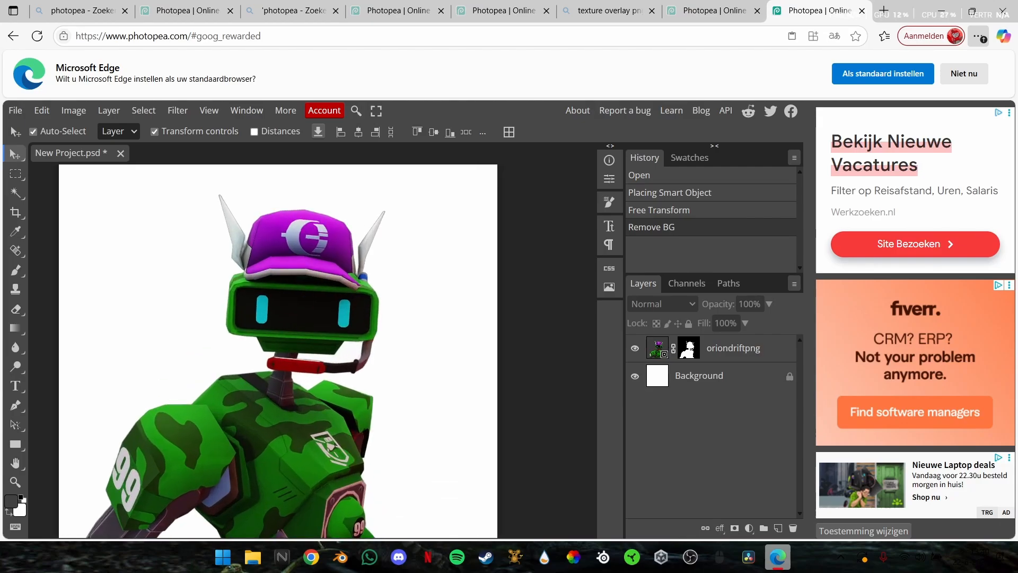
scroll(390, 386, down, 6)
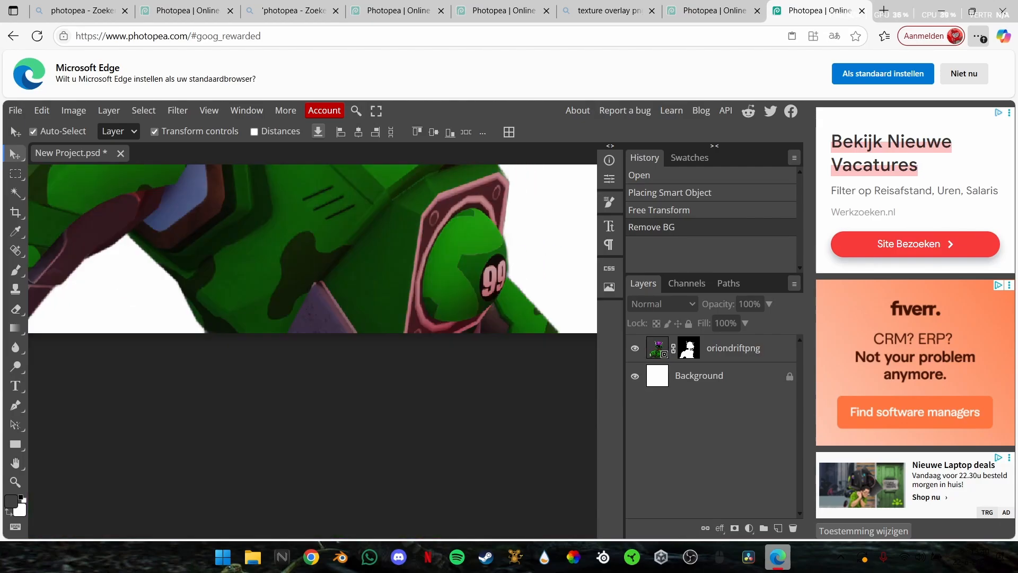
scroll(390, 386, up, 4)
alt+scroll(390, 386, down, 5)
scroll(347, 318, up, 3)
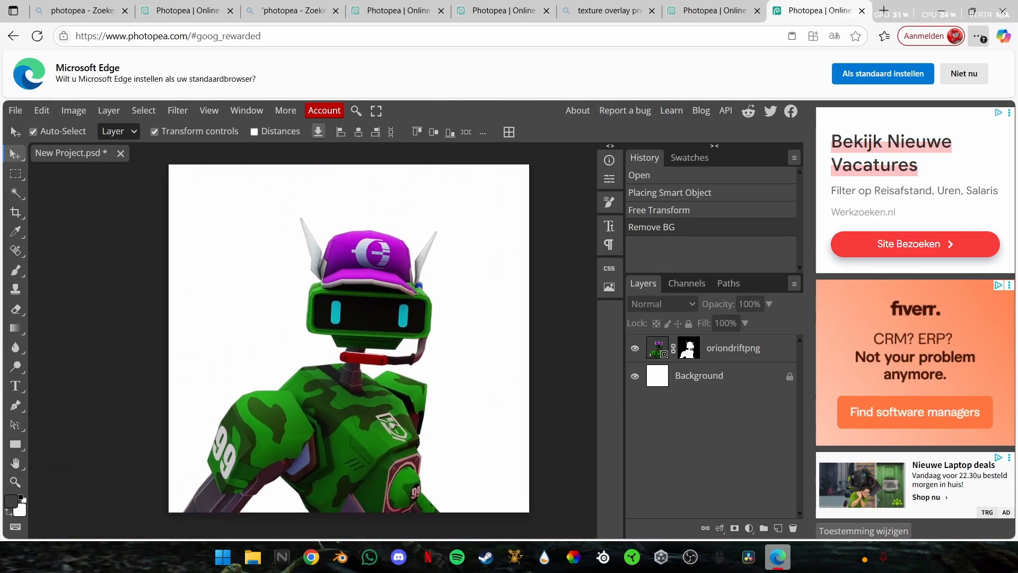
scroll(346, 318, down, 1)
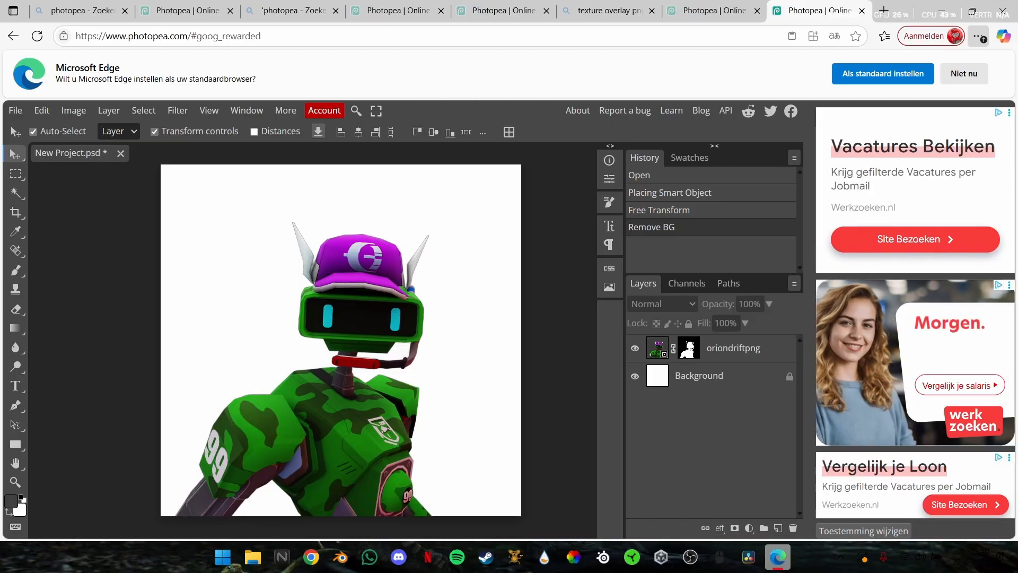
Enable Bevel and Emboss in the oriondriftpng layer's blending options, and move the dialog off the robot to inspect the effect
click(659, 348)
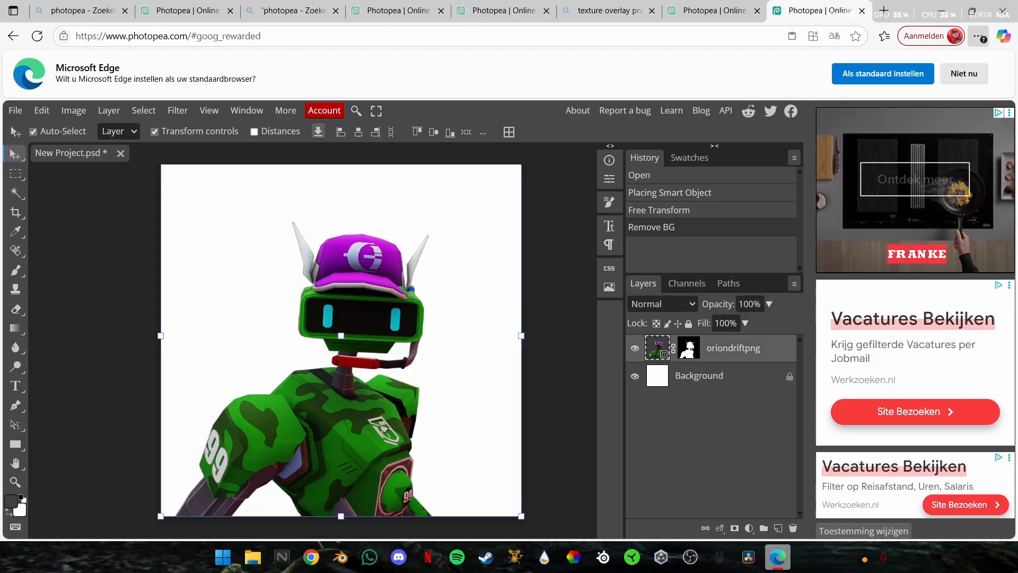
right_click(659, 348)
click(709, 184)
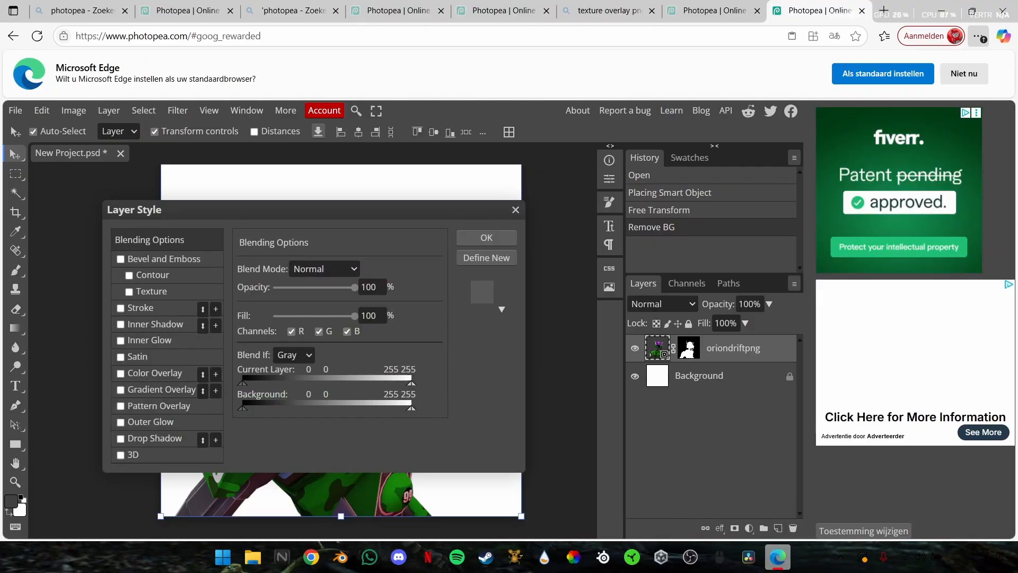
click(120, 259)
drag(313, 210, 743, 181)
scroll(341, 350, up, 5)
scroll(341, 350, down, 5)
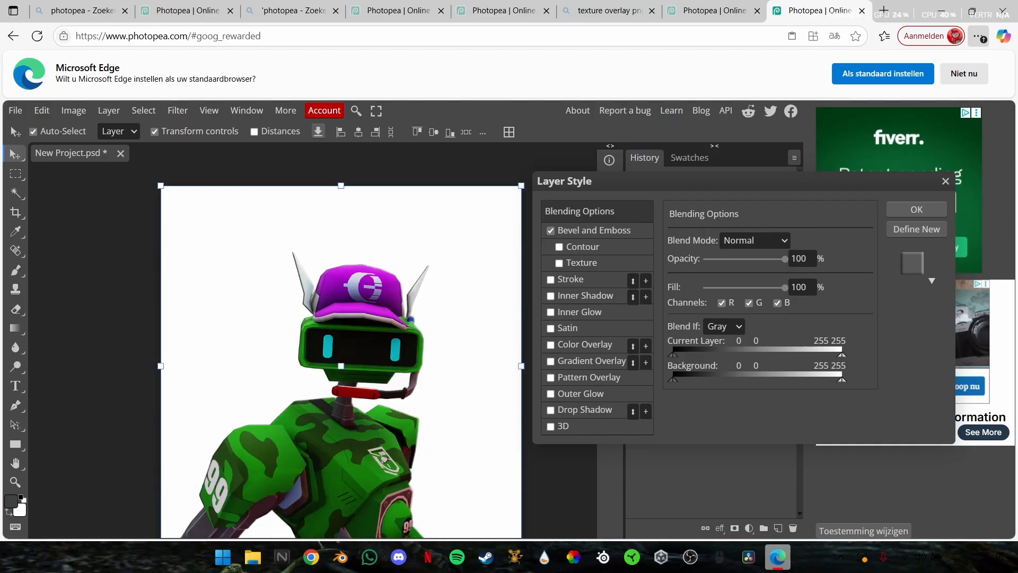
alt+scroll(361, 347, up, 7)
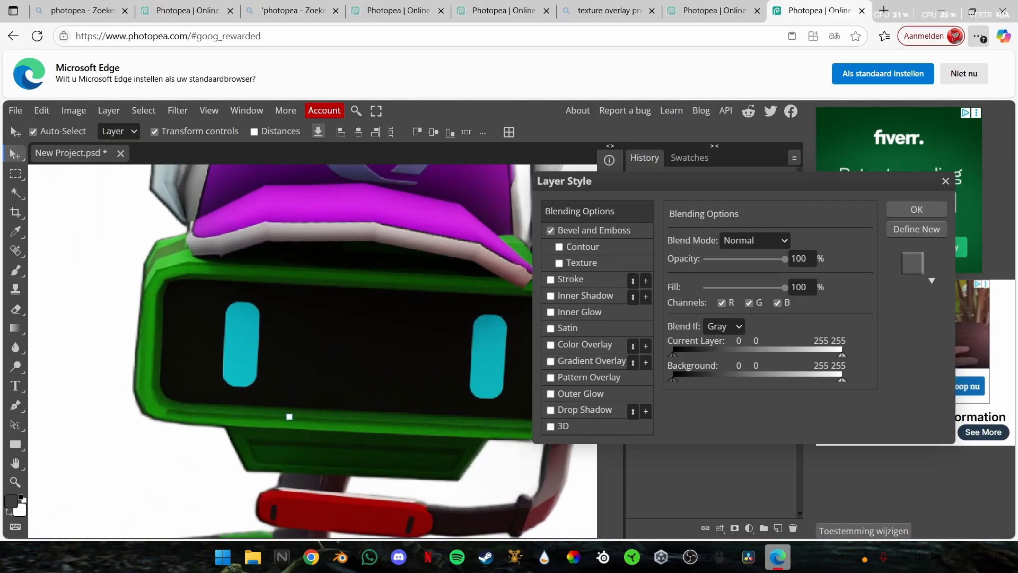
Examine the bevelled edges around the robot's cap, ear fins and face plate up close
scroll(365, 351, right, 4)
scroll(366, 351, up, 3)
alt+scroll(372, 356, up, 6)
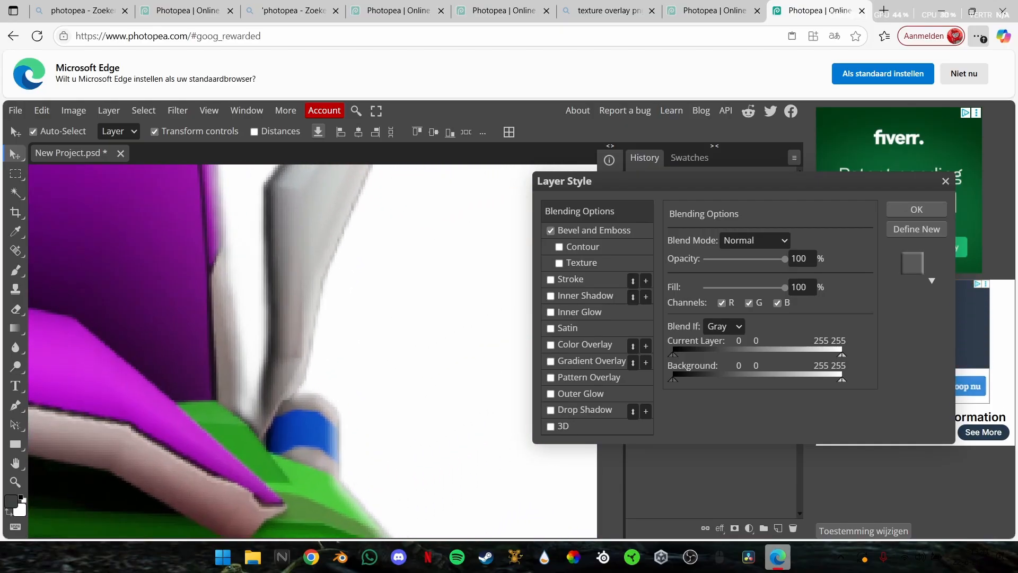
scroll(312, 351, up, 3)
scroll(313, 351, left, 2)
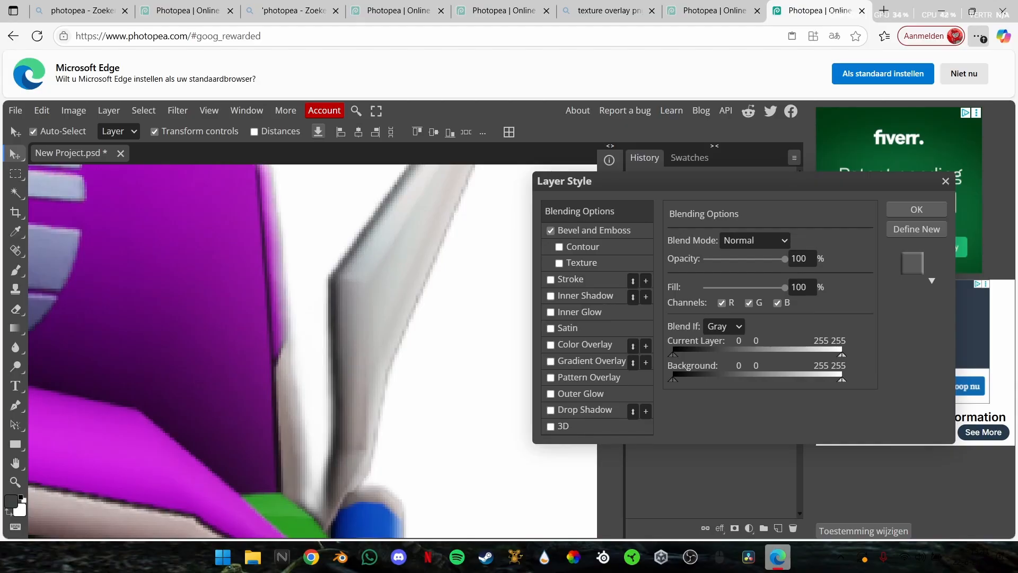
scroll(374, 287, down, 6)
alt+scroll(373, 286, down, 4)
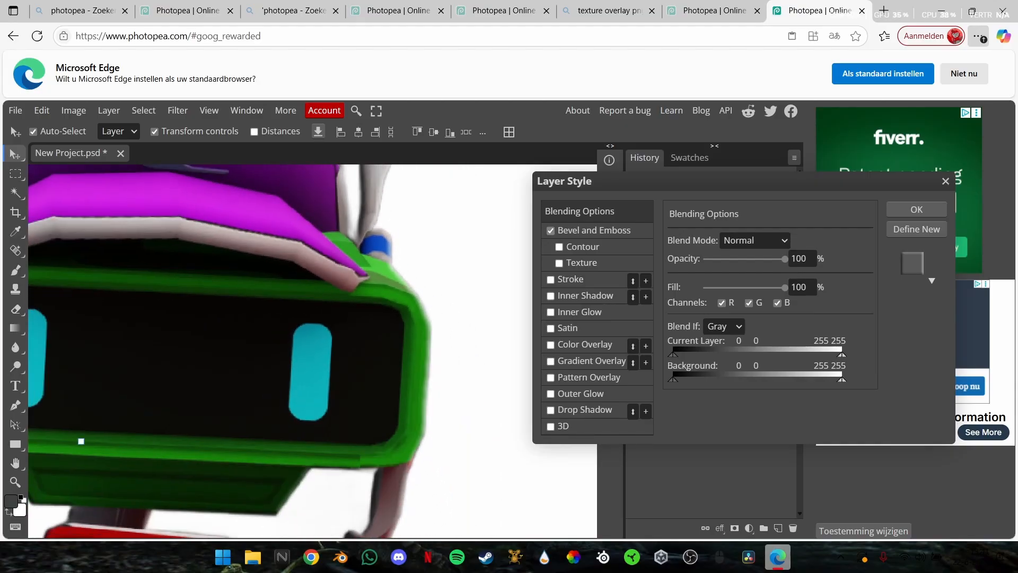
Open the Bevel and Emboss settings and set the light angle to 90° with an altitude of 4°
click(594, 230)
alt+scroll(360, 287, down, 5)
scroll(360, 286, up, 2)
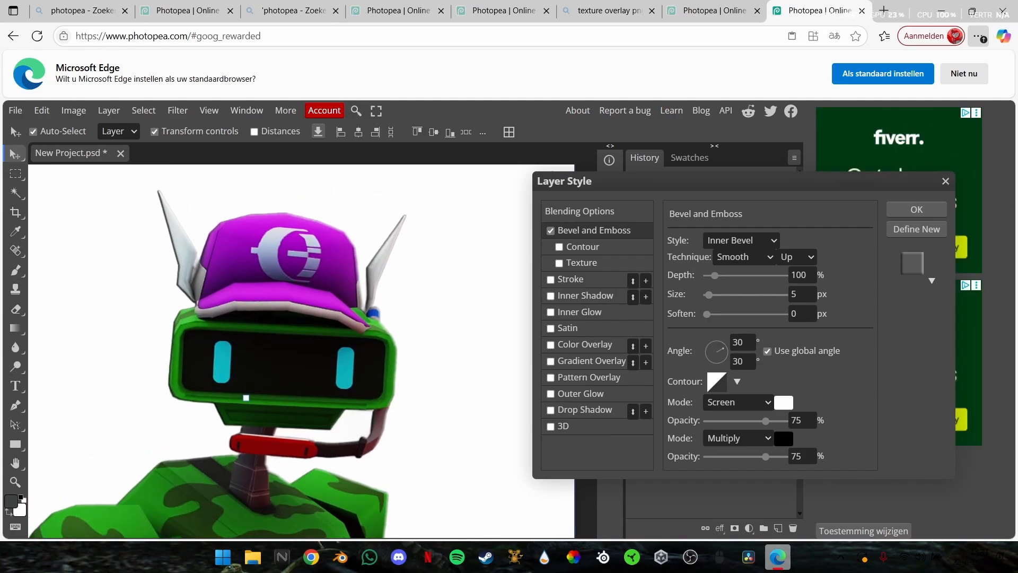
click(716, 341)
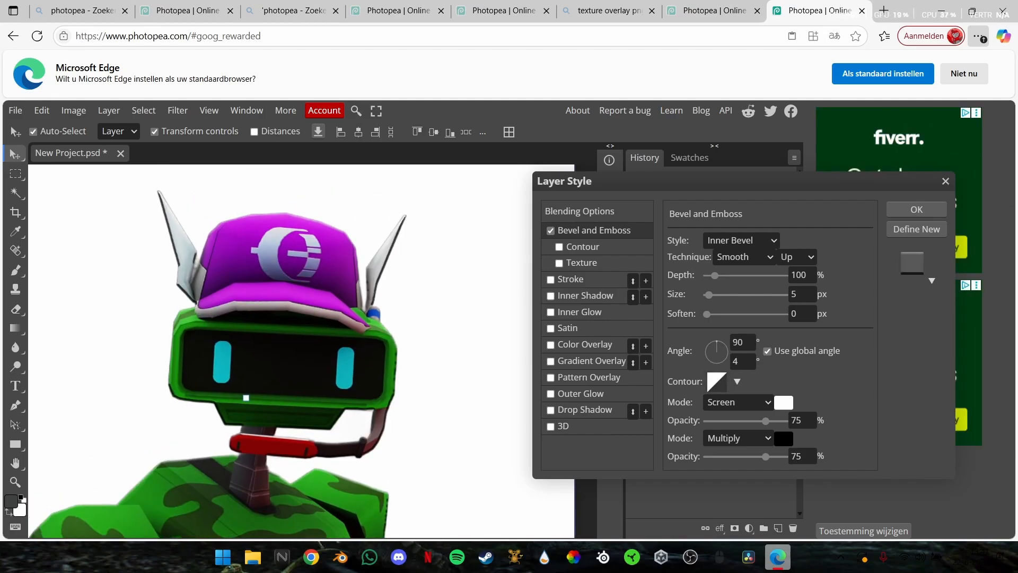
scroll(301, 351, down, 1)
scroll(302, 351, up, 2)
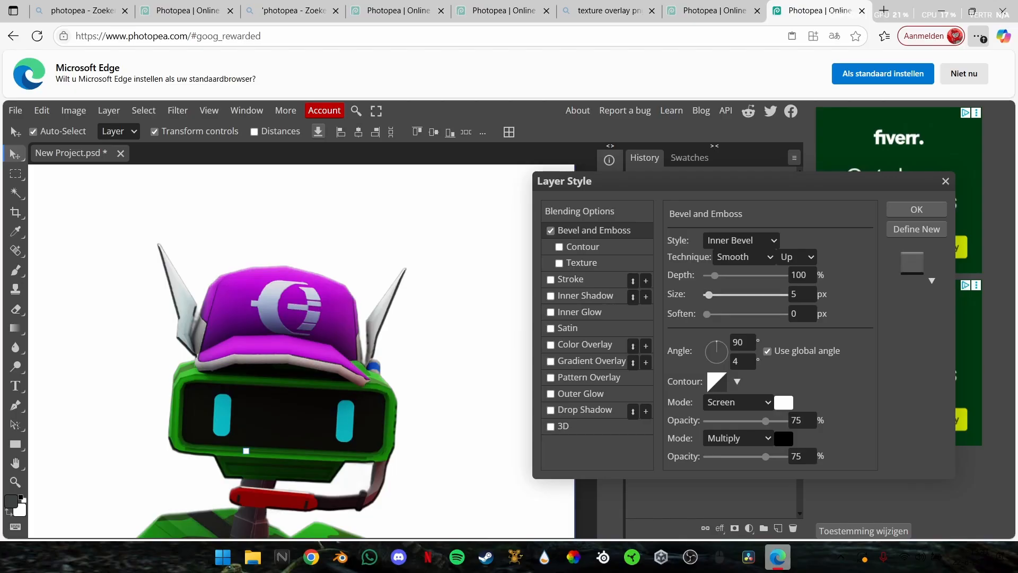
Set the bevel size to 10 px and soften it to 9 px, checking the cap's edge
double_click(796, 293)
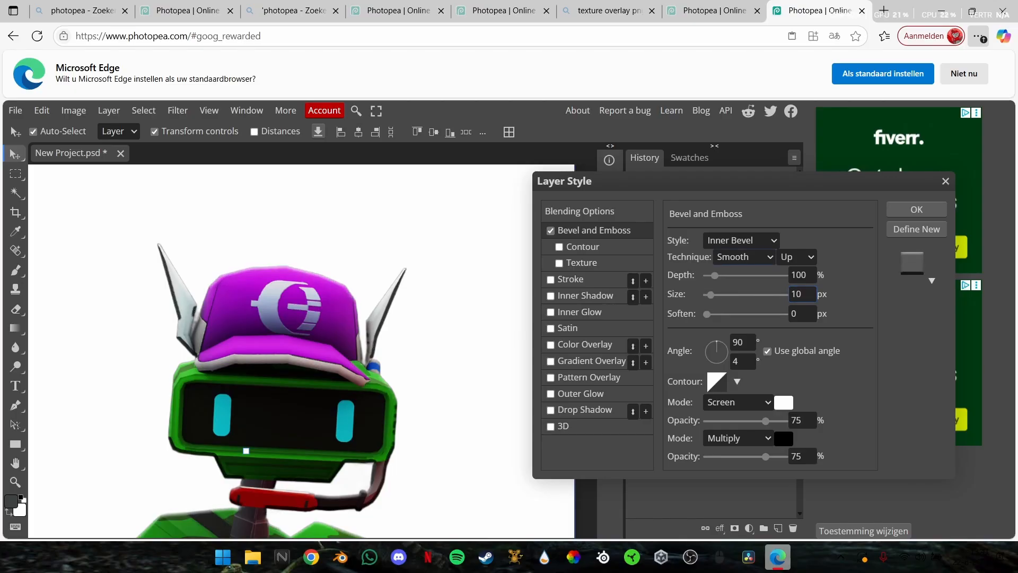
key(Tab)
drag(718, 314, 742, 314)
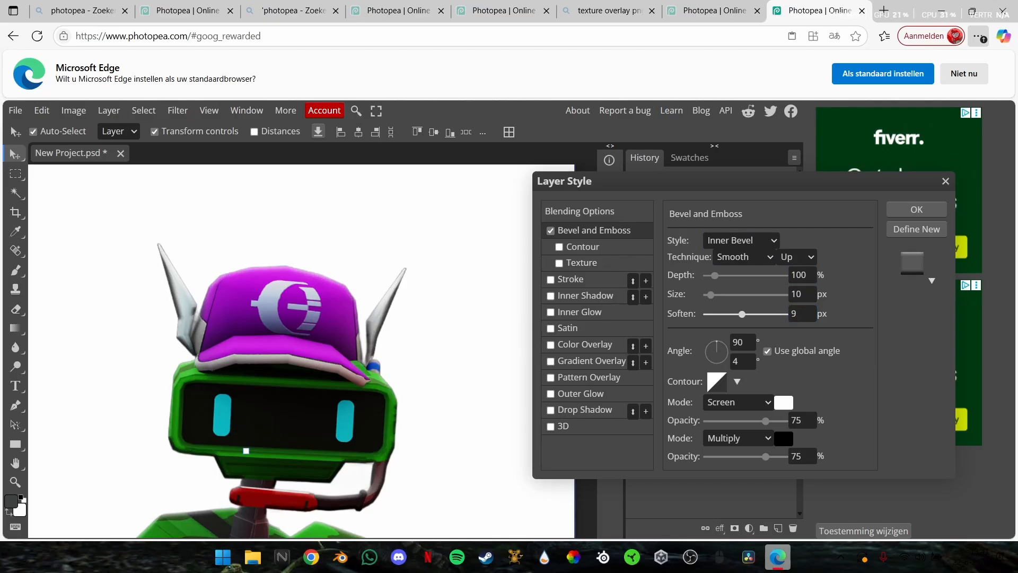
scroll(301, 351, up, 6)
scroll(301, 350, down, 7)
scroll(246, 397, up, 10)
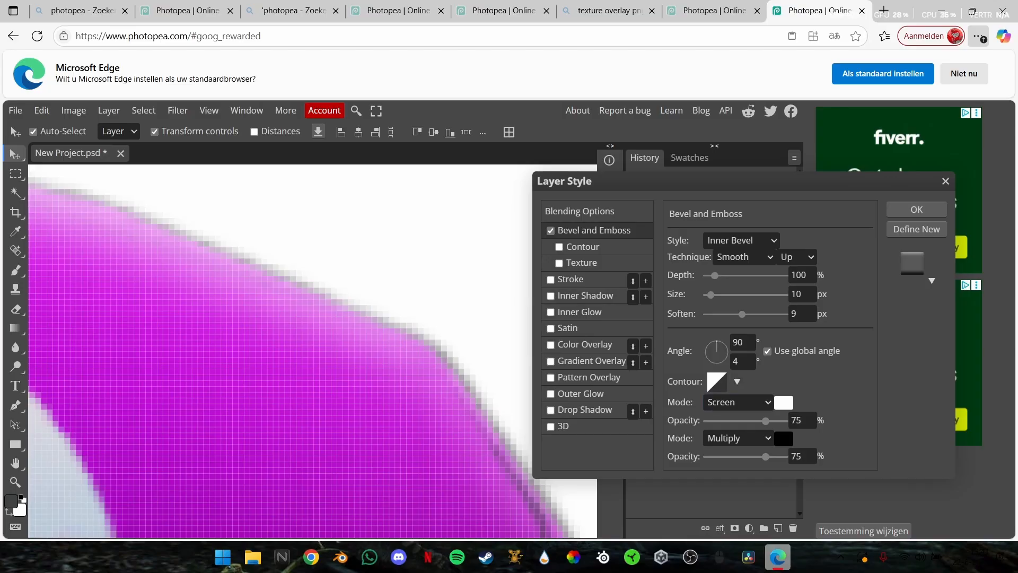
Try a bevel softening of 7 px, settle on 10 px, and apply the layer style
mouse_move(741, 313)
mouse_down()
mouse_move(705, 314)
mouse_move(734, 314)
mouse_up()
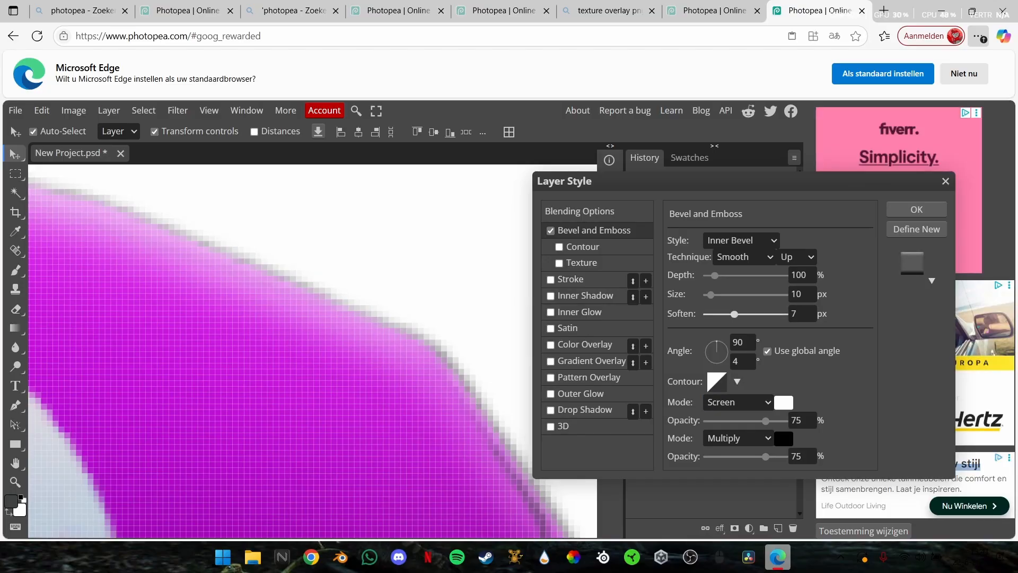
scroll(371, 334, down, 5)
alt+scroll(371, 334, down, 8)
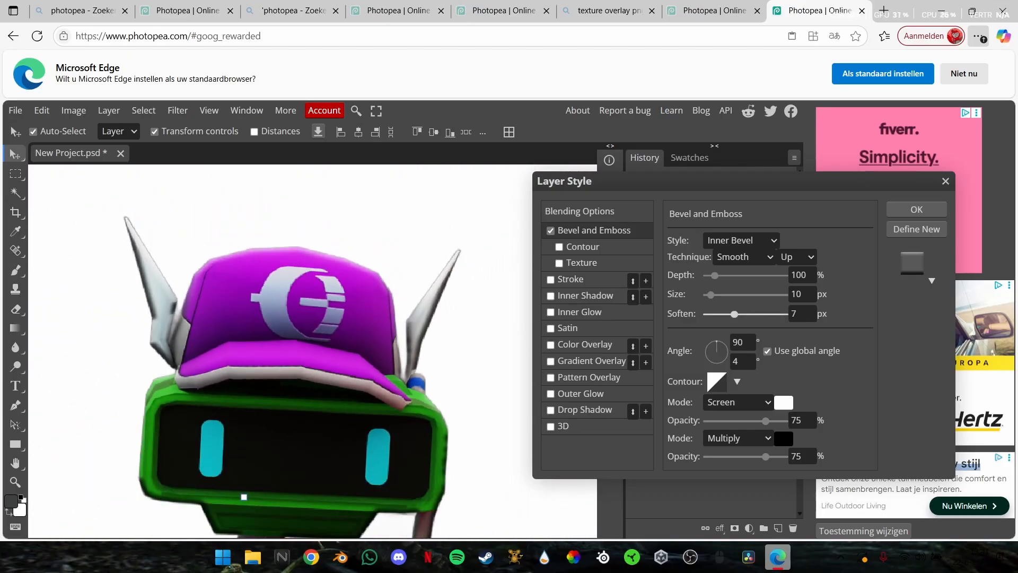
drag(734, 314, 746, 314)
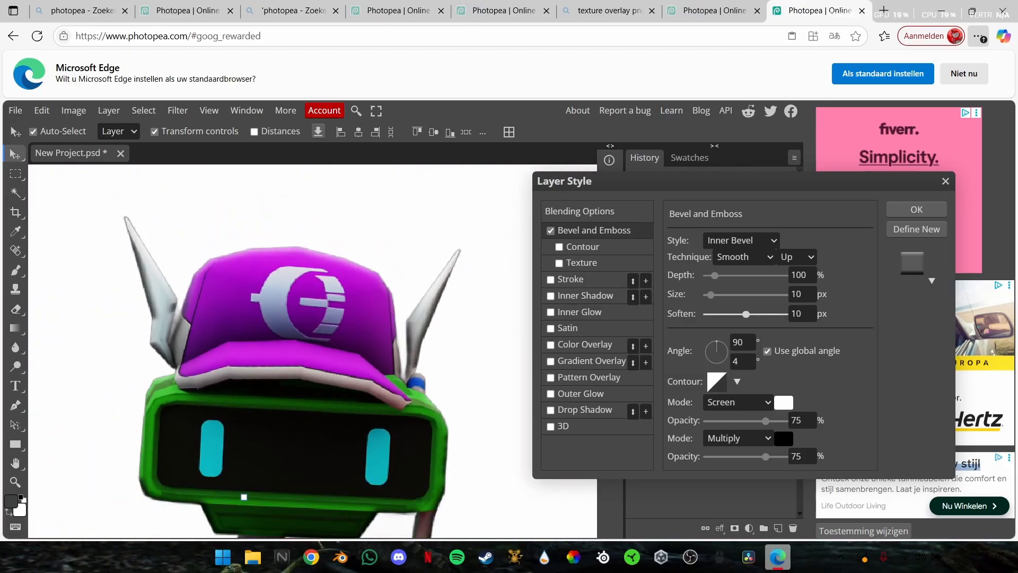
scroll(313, 350, down, 3)
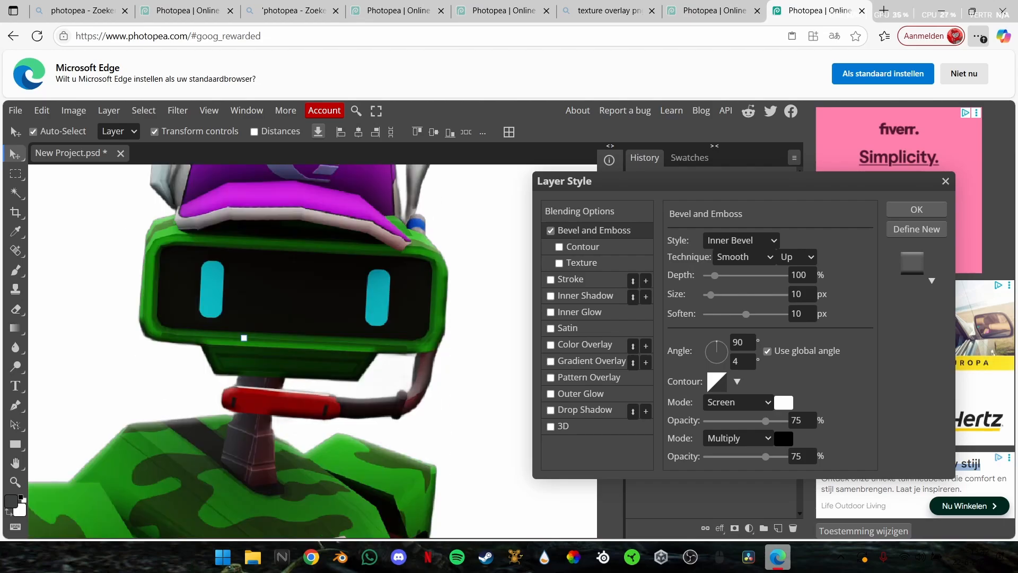
scroll(244, 338, down, 3)
scroll(308, 339, down, 3)
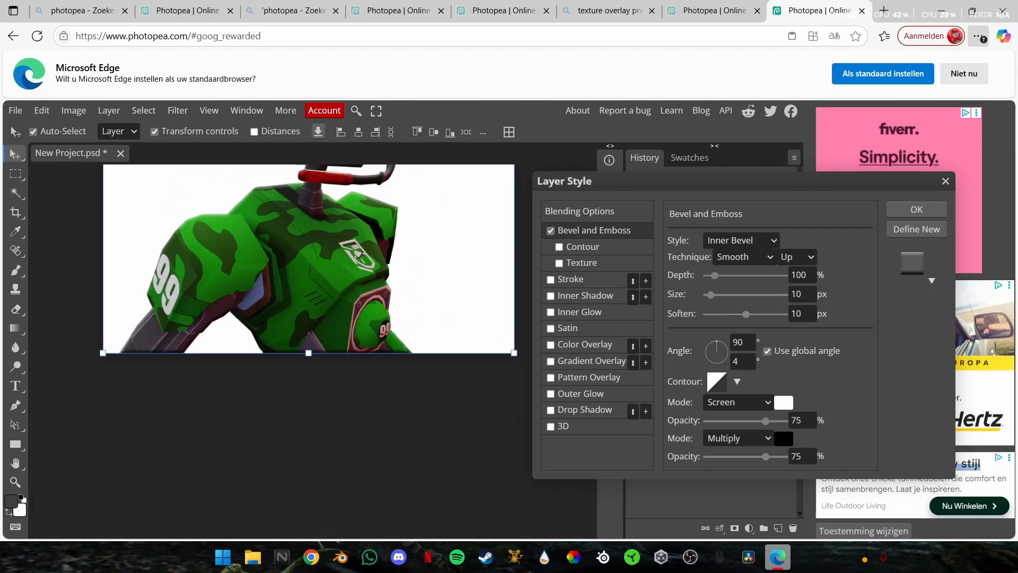
scroll(308, 339, up, 4)
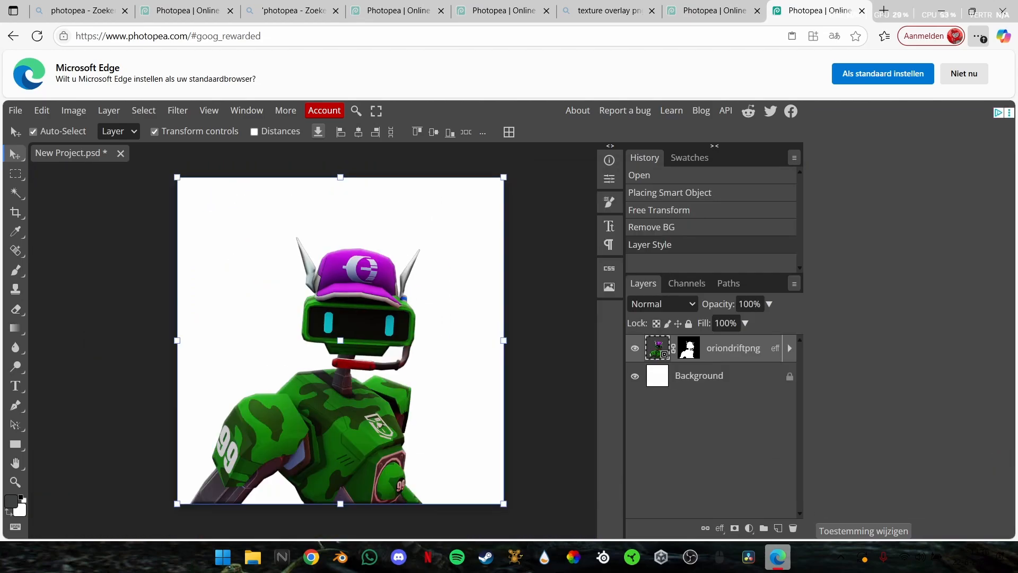
Examine the bevelled robot as a whole and up close around the neck and shoulder
scroll(340, 340, up, 5)
key(a)
scroll(340, 339, down, 6)
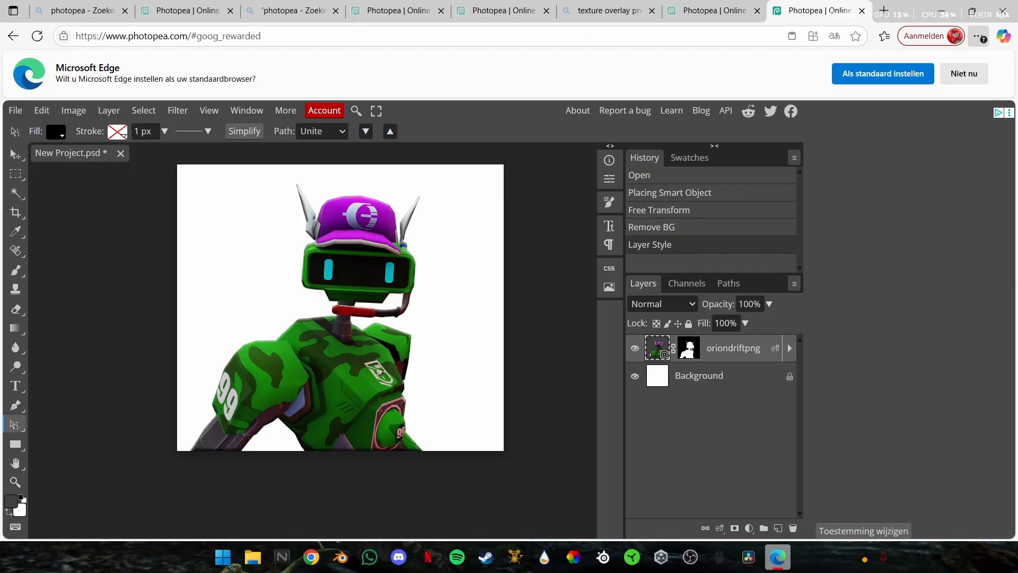
alt+scroll(351, 324, up, 8)
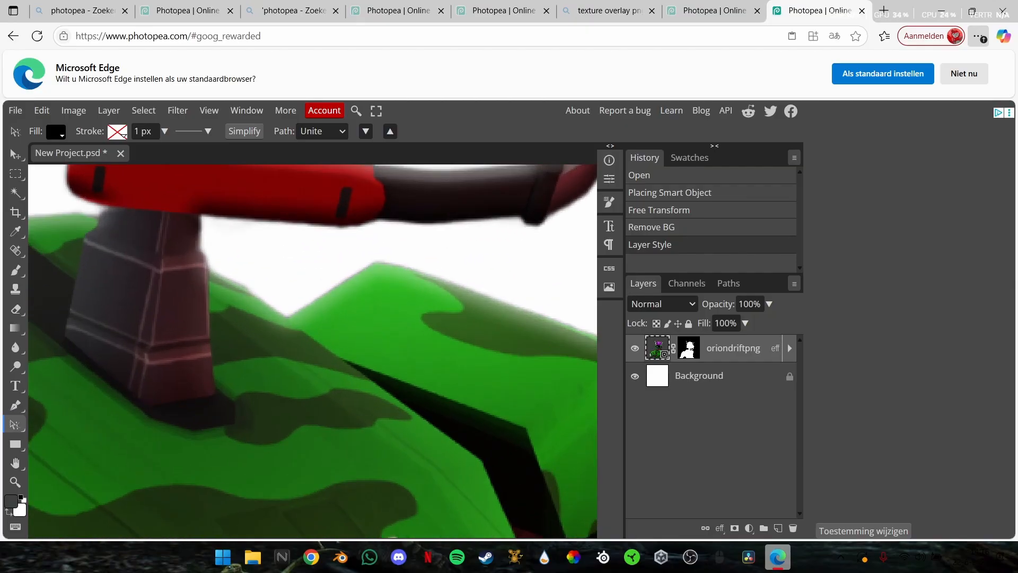
alt+scroll(351, 325, down, 8)
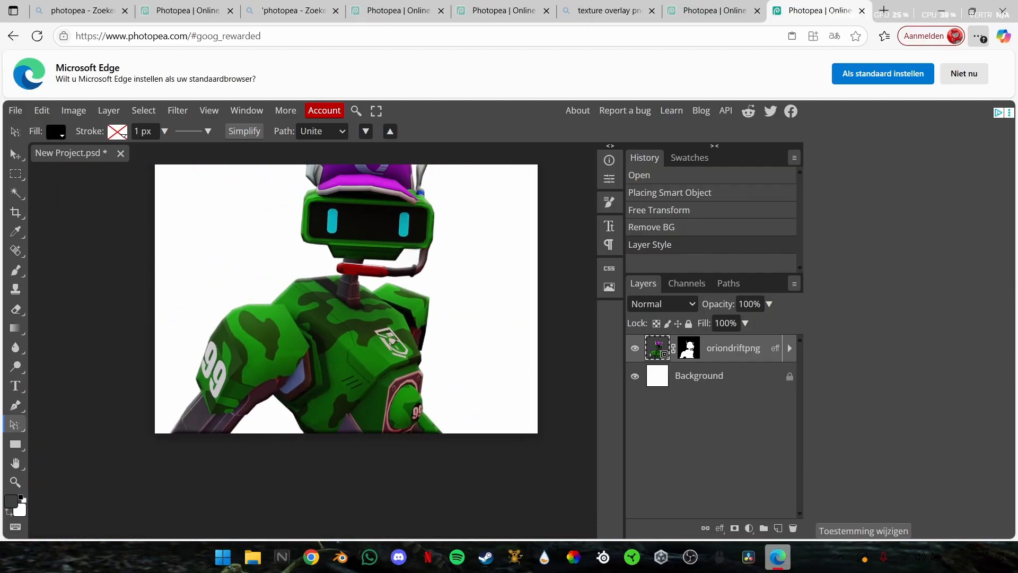
key(w)
scroll(351, 324, up, 2)
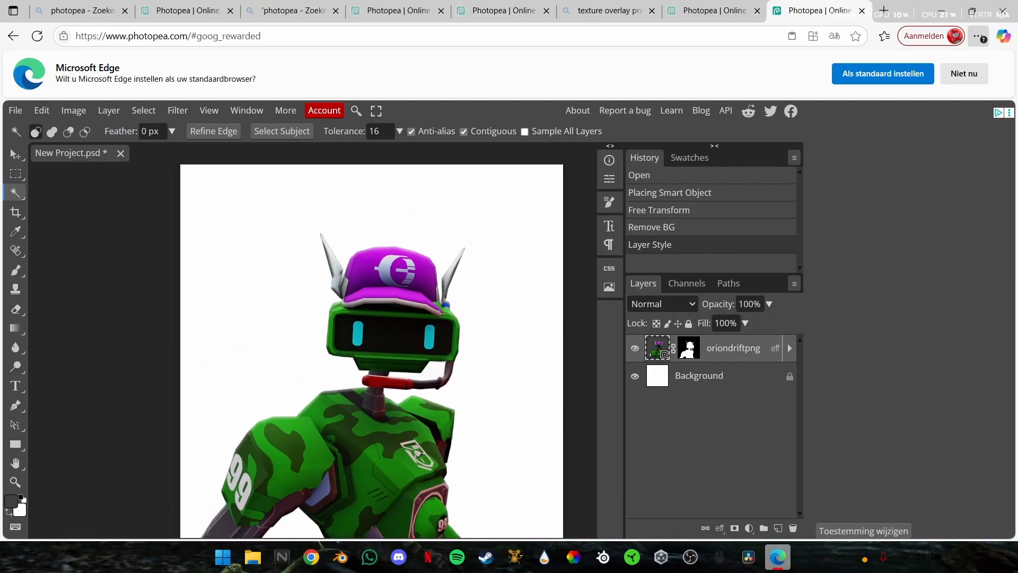
scroll(351, 324, down, 1)
scroll(351, 324, down, 3)
scroll(351, 324, up, 3)
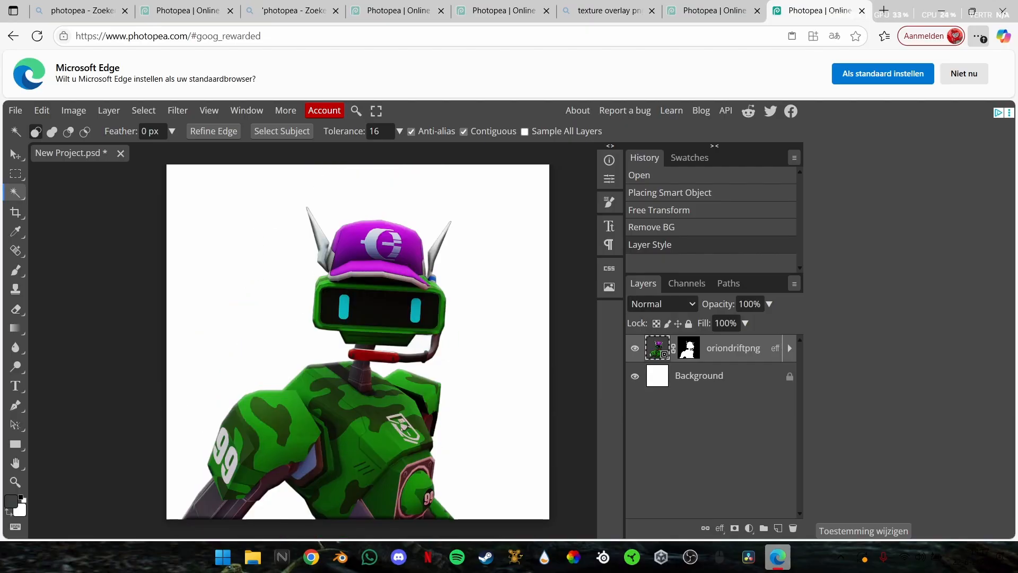
click(276, 255)
click(15, 154)
scroll(358, 341, down, 2)
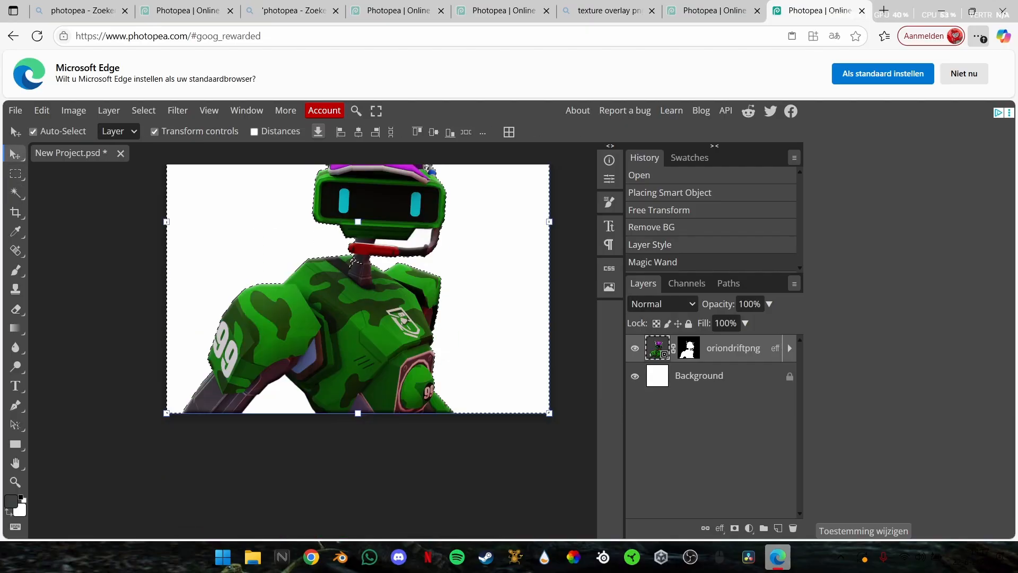
scroll(358, 342, up, 2)
alt+scroll(284, 267, down, 3)
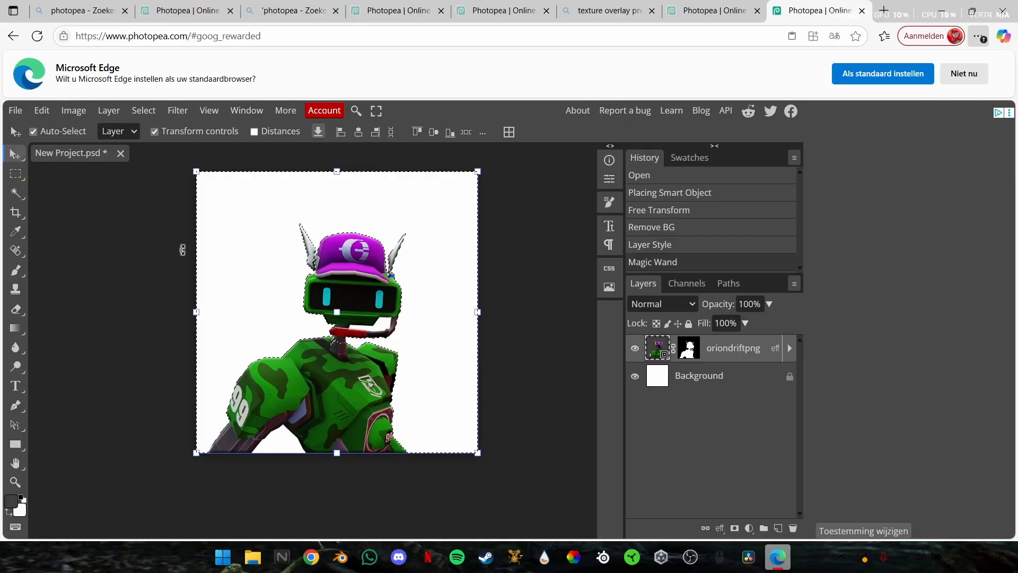
middle_drag(182, 250, 188, 277)
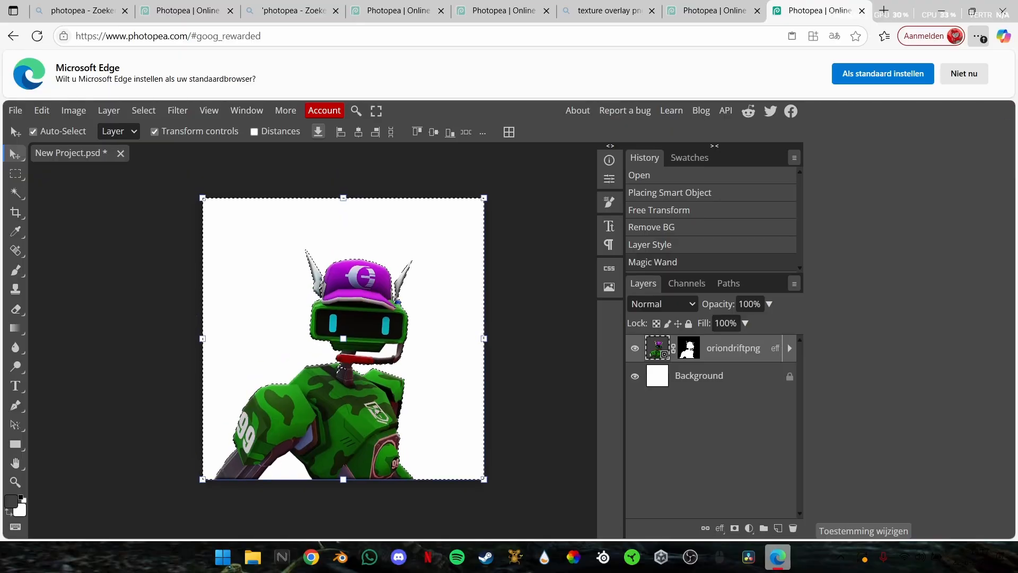
key(ctrl+z)
Scale the robot layer up to about 94% and reposition it to fill the canvas, centred at about X 737, Y 622 px
click(203, 197)
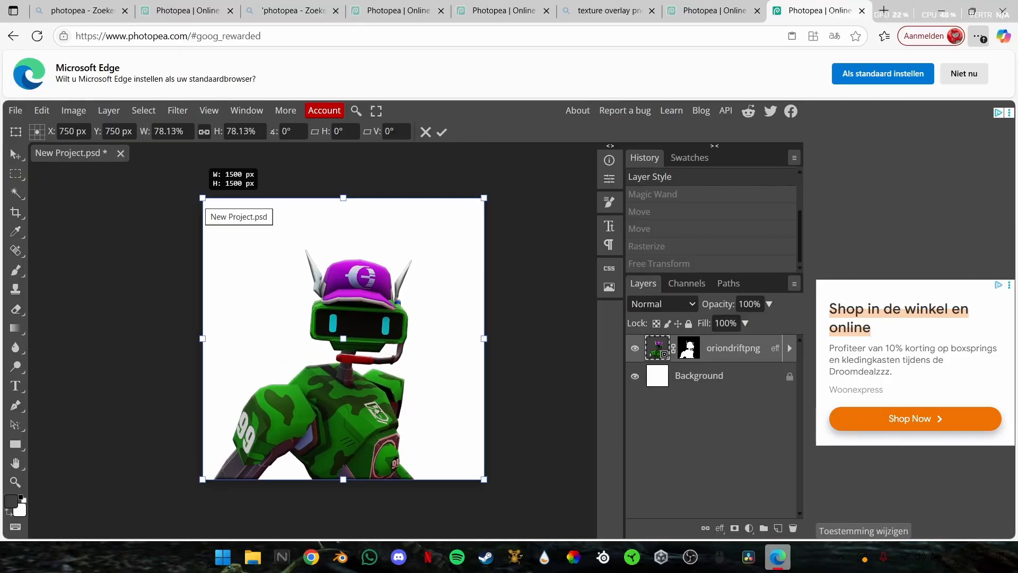
drag(202, 197, 142, 138)
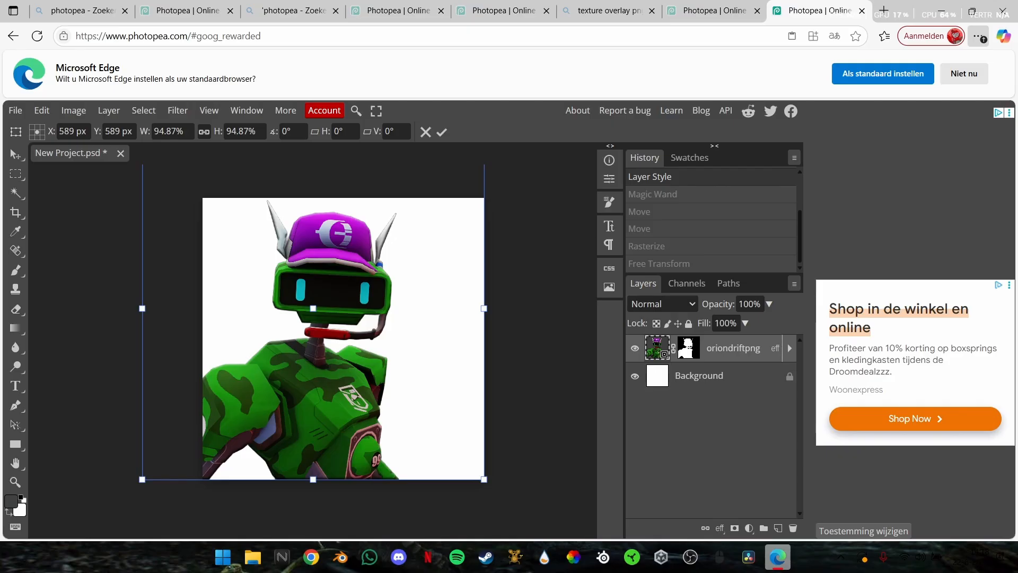
drag(343, 339, 385, 345)
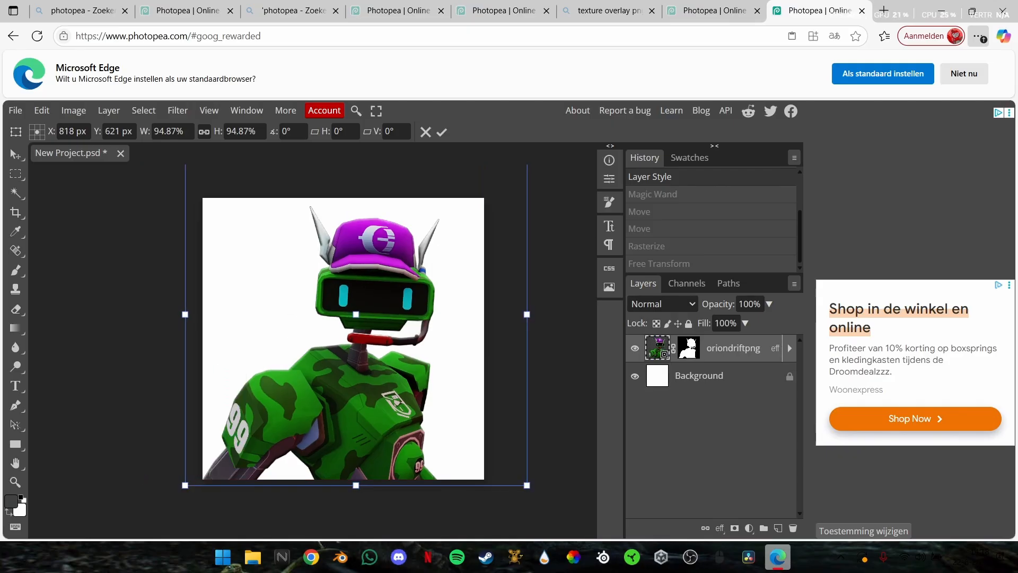
drag(386, 345, 369, 347)
scroll(369, 347, up, 1)
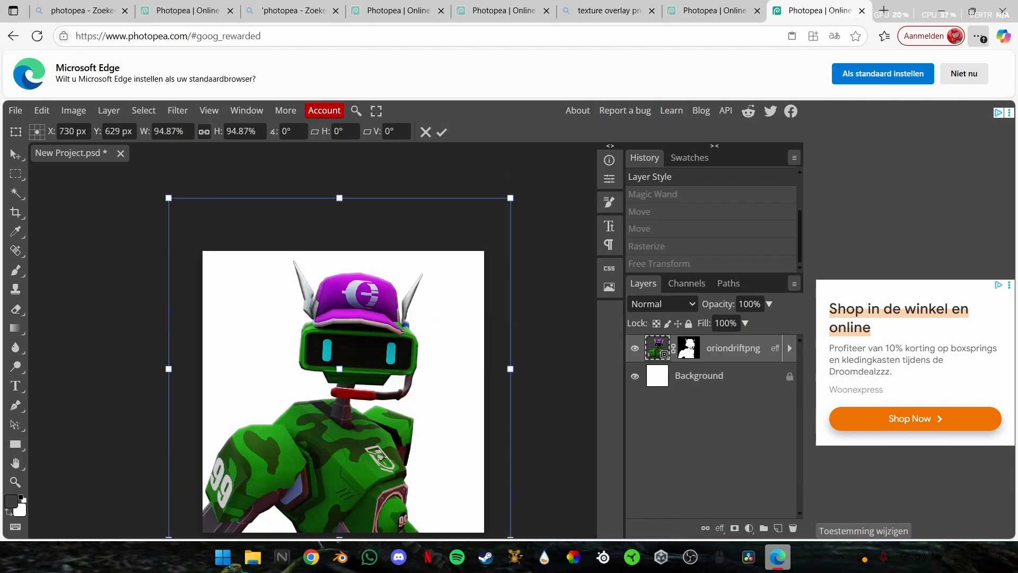
scroll(339, 350, down, 1)
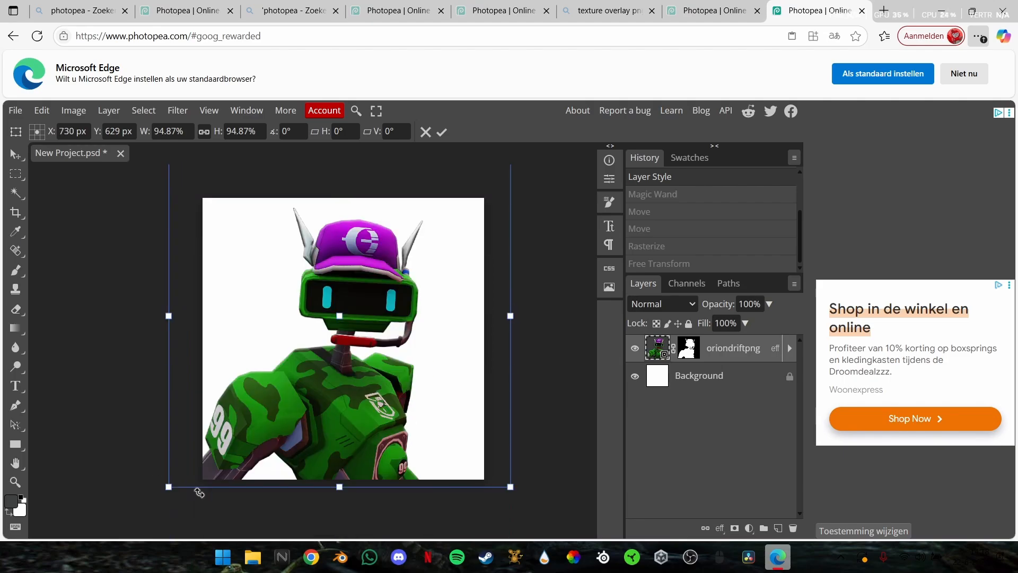
mouse_move(169, 486)
mouse_down()
mouse_move(192, 462)
mouse_move(171, 484)
mouse_up()
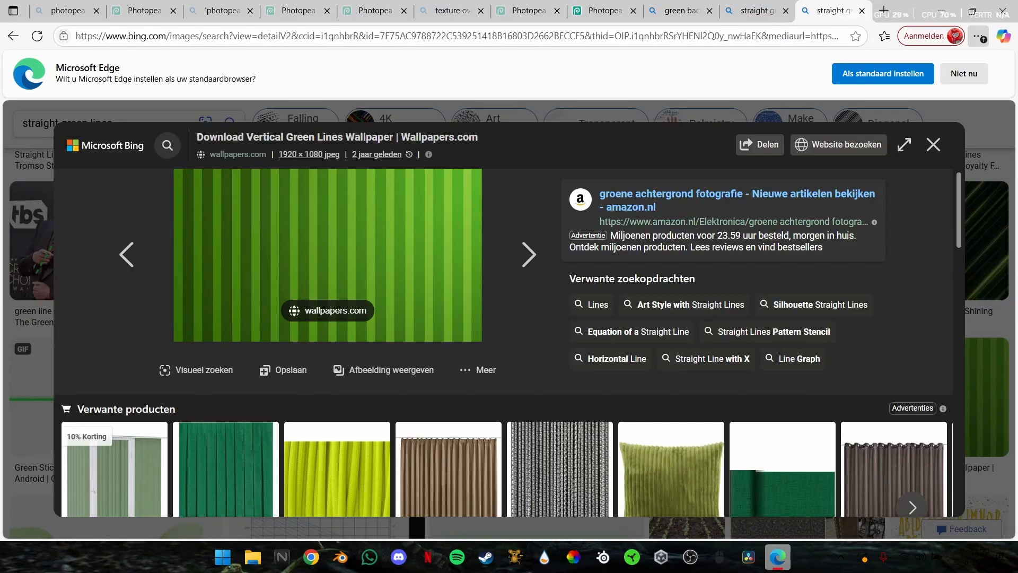
Copy the Vertical Green Lines wallpaper from the Bing image result and paste it into the Photopea project
right_click(289, 240)
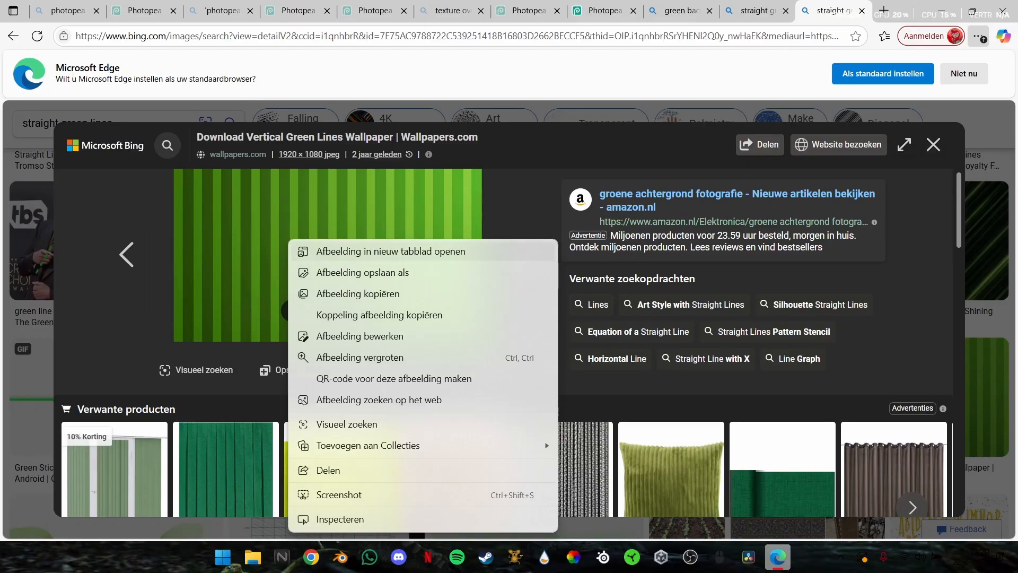
click(371, 293)
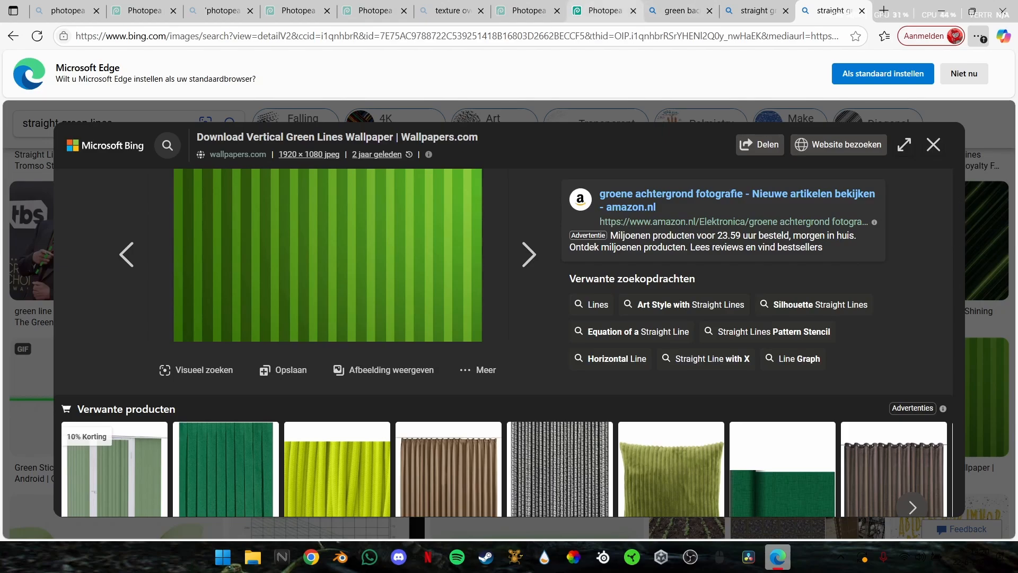
click(605, 10)
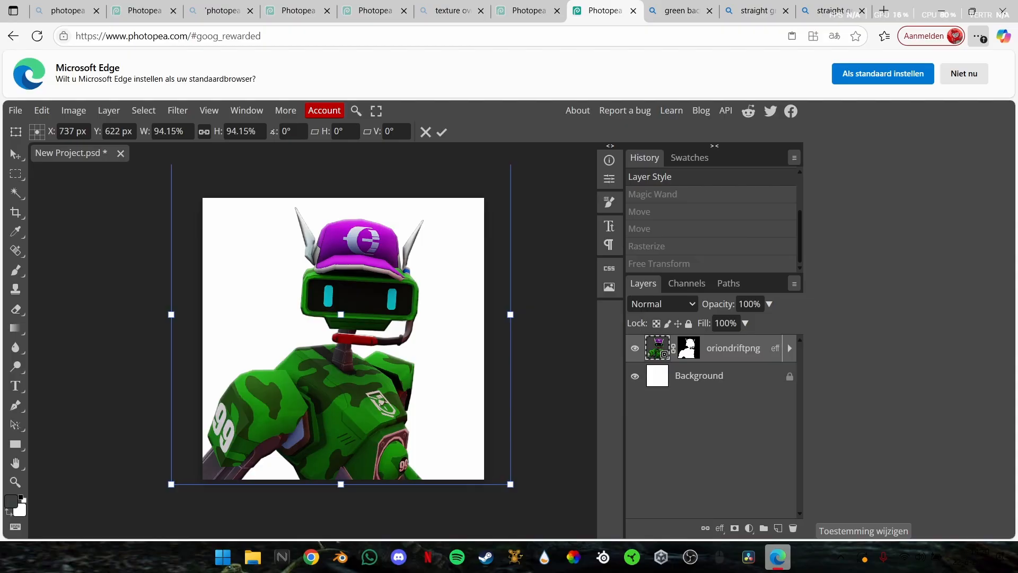
key(ctrl+v)
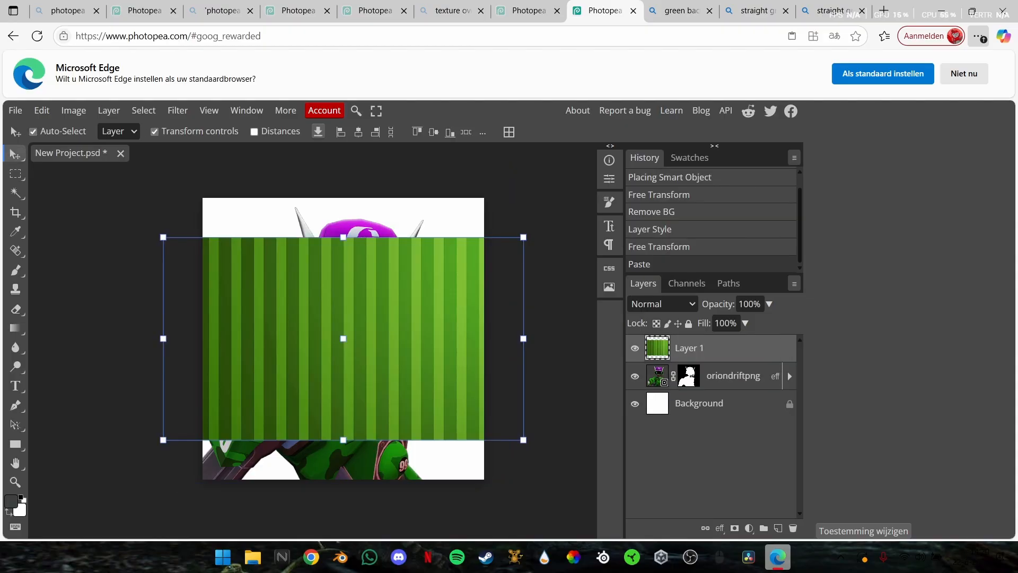
Place the striped green layer beneath the robot and scale it to 138.89% so it covers the whole canvas
drag(684, 348, 686, 392)
drag(524, 447, 593, 479)
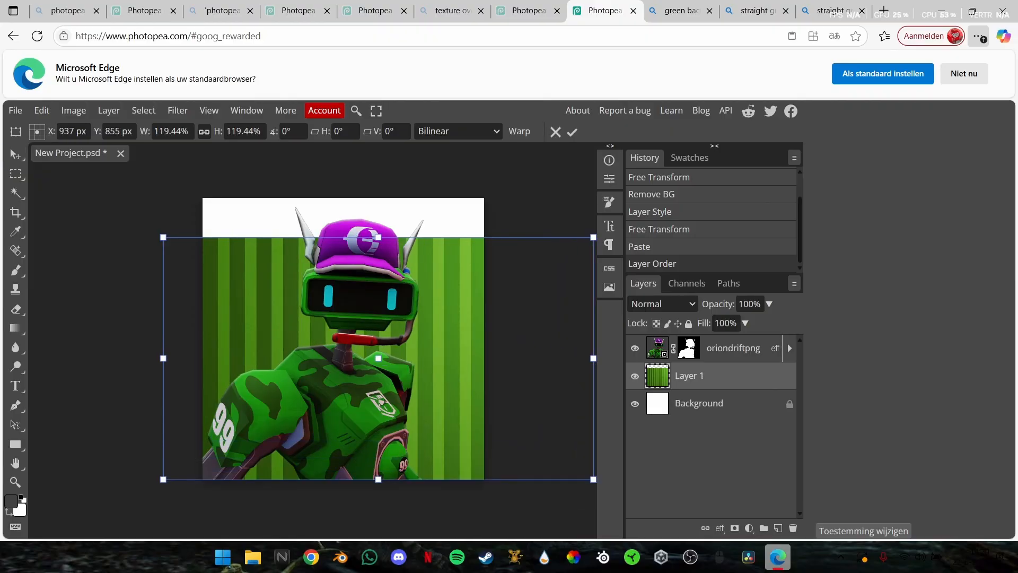
drag(163, 237, 93, 197)
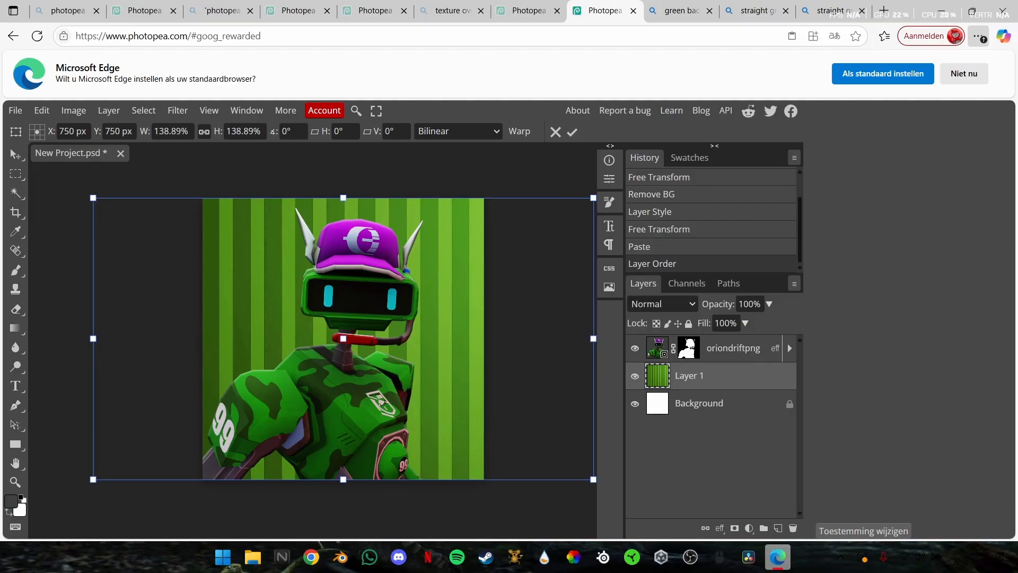
Set the robot layer's Bevel and Emboss to size 16 px and soften 15 px, and try adding a drop shadow
click(657, 348)
right_click(657, 348)
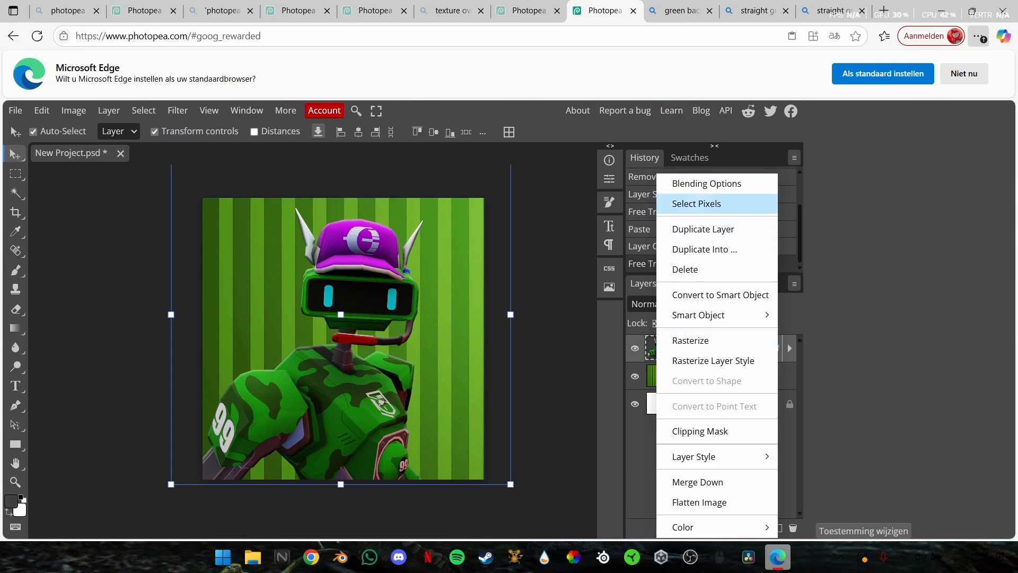
click(684, 183)
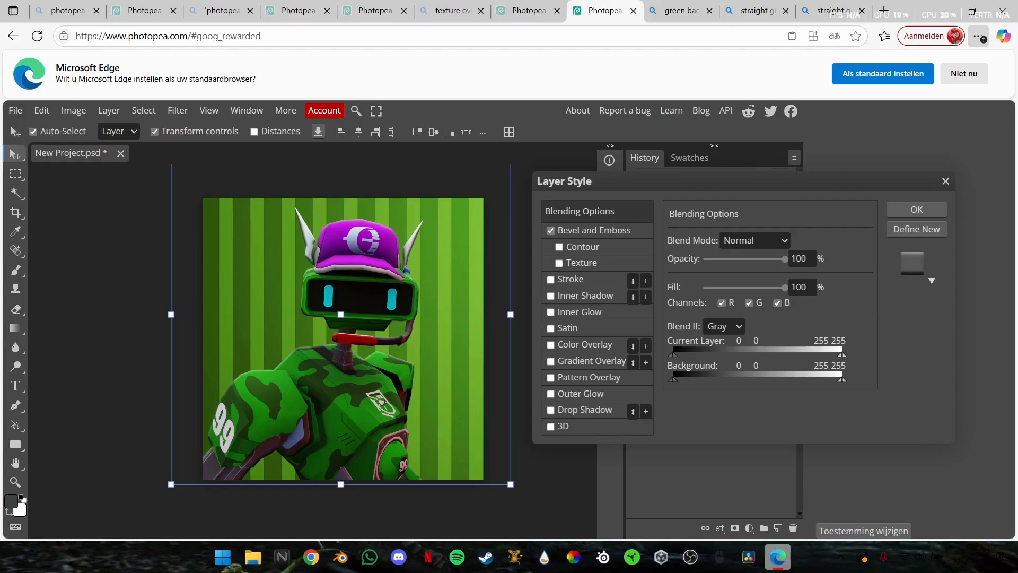
click(594, 230)
click(801, 274)
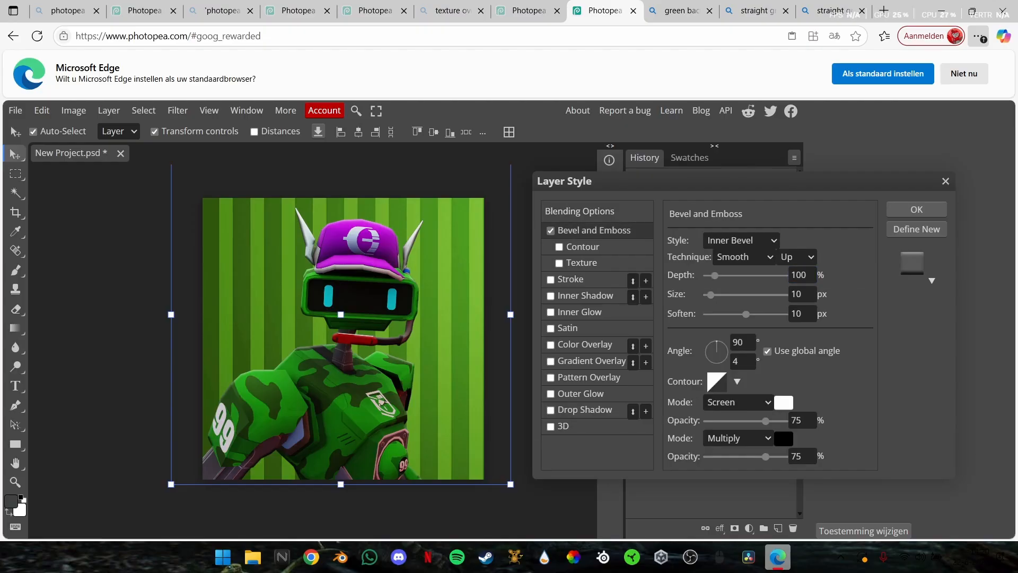
double_click(802, 294)
key(BackSpace)
text(16)
key(Return)
drag(746, 314, 765, 313)
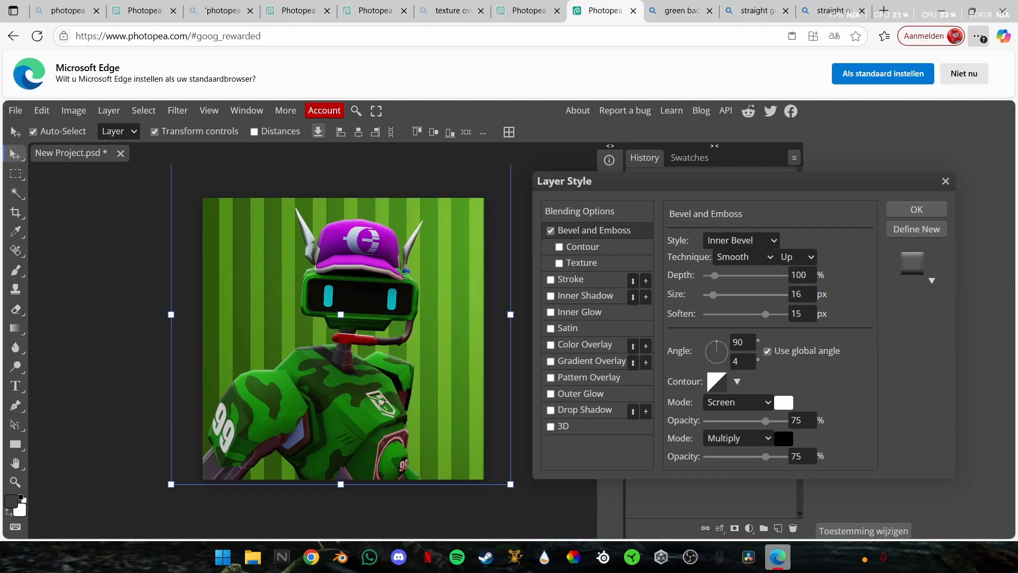
click(551, 410)
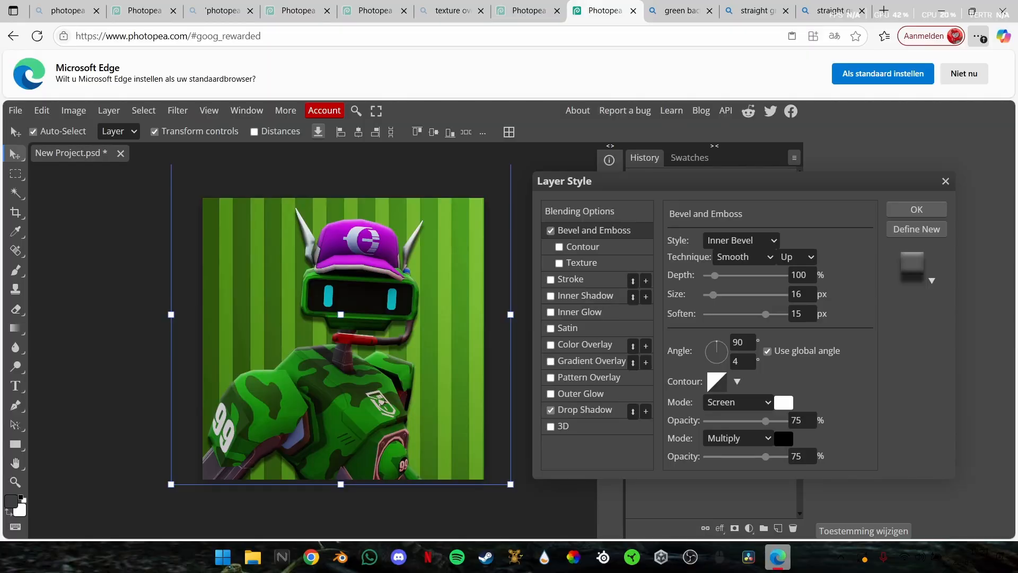
key(Return)
Apply the Sharpen Edges filter to the robot layer and deselect the layer
click(178, 111)
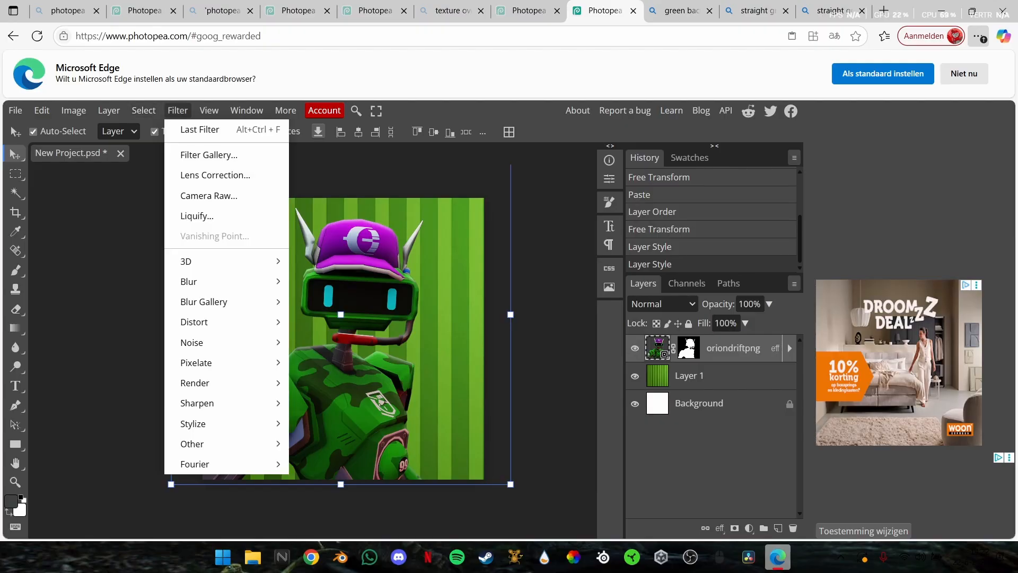
mouse_move(212, 403)
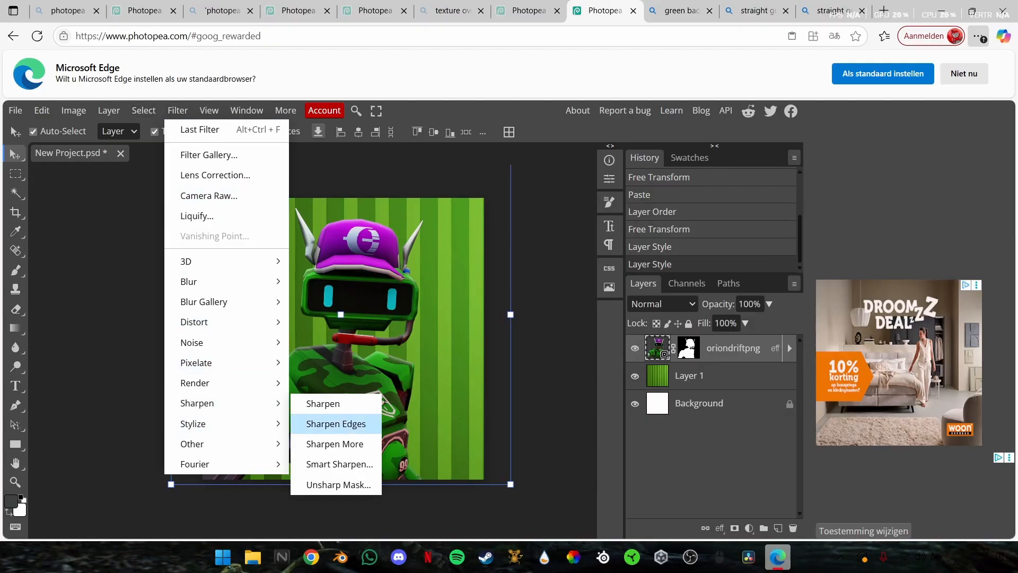
click(335, 423)
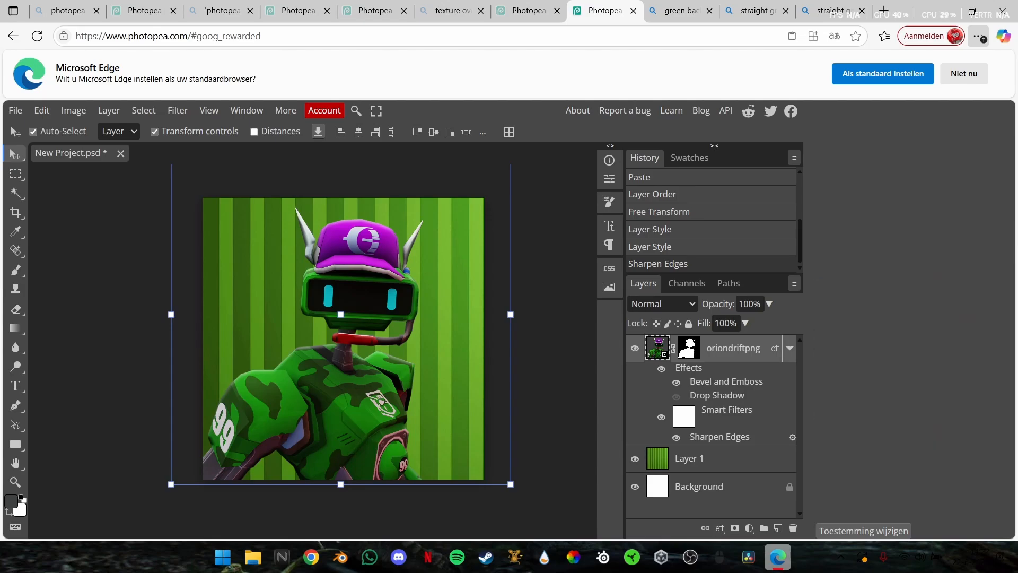
key(Escape)
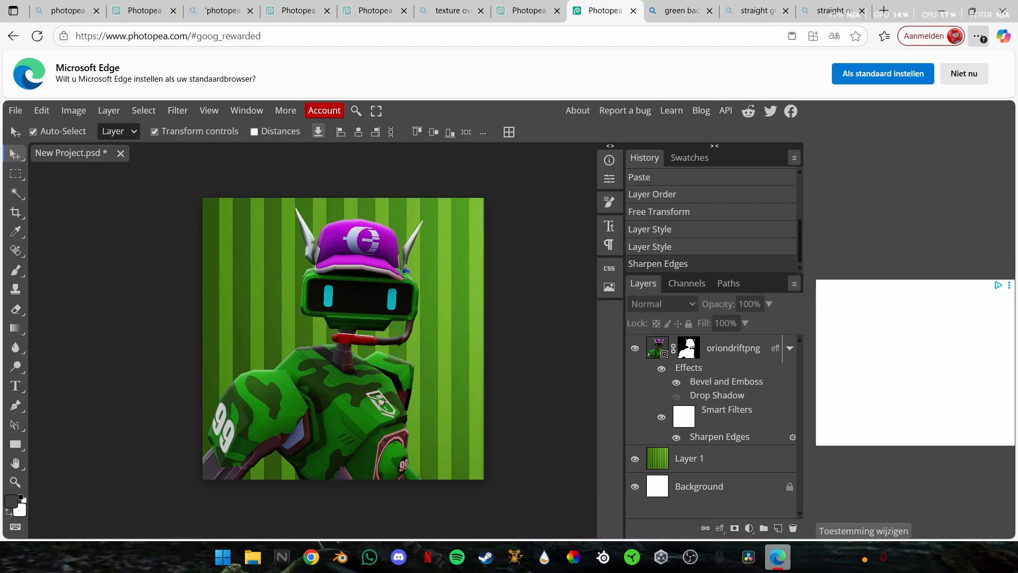
scroll(343, 338, up, 1)
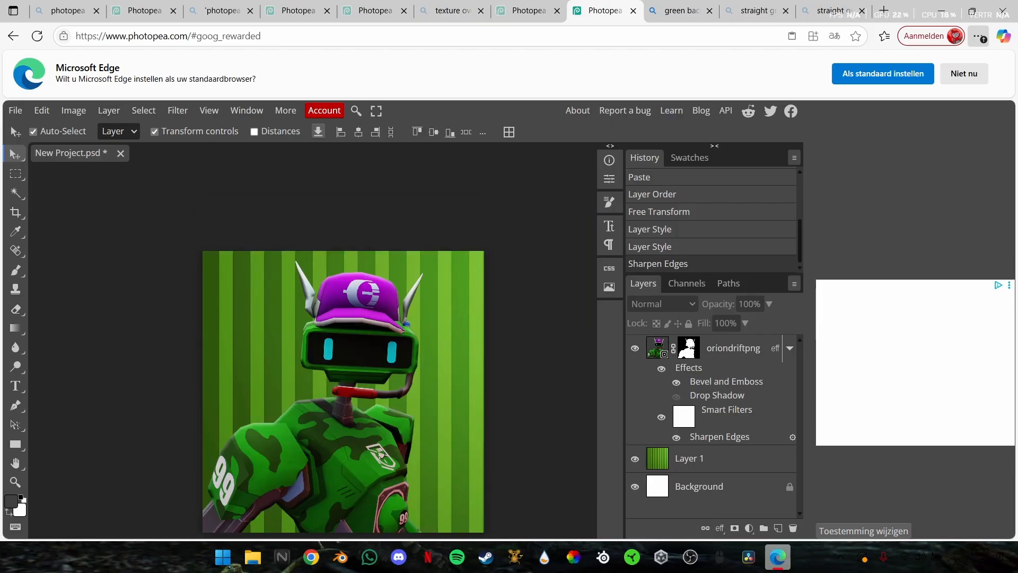
scroll(344, 365, down, 1)
click(15, 111)
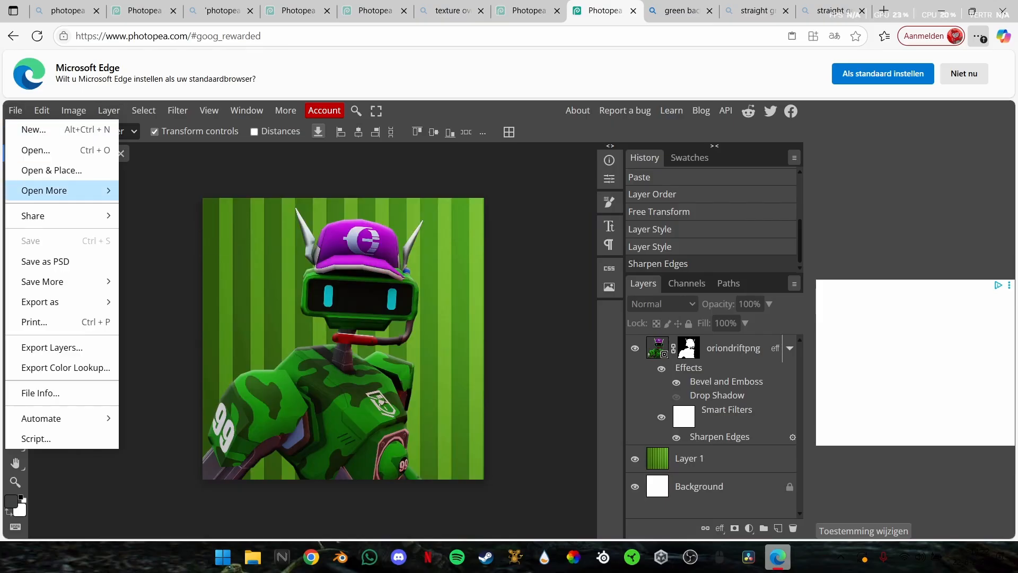
Paste the black halftone dot pattern into the project and scale it to 328.95% so it covers the whole canvas
key(ctrl+v)
drag(386, 380, 484, 479)
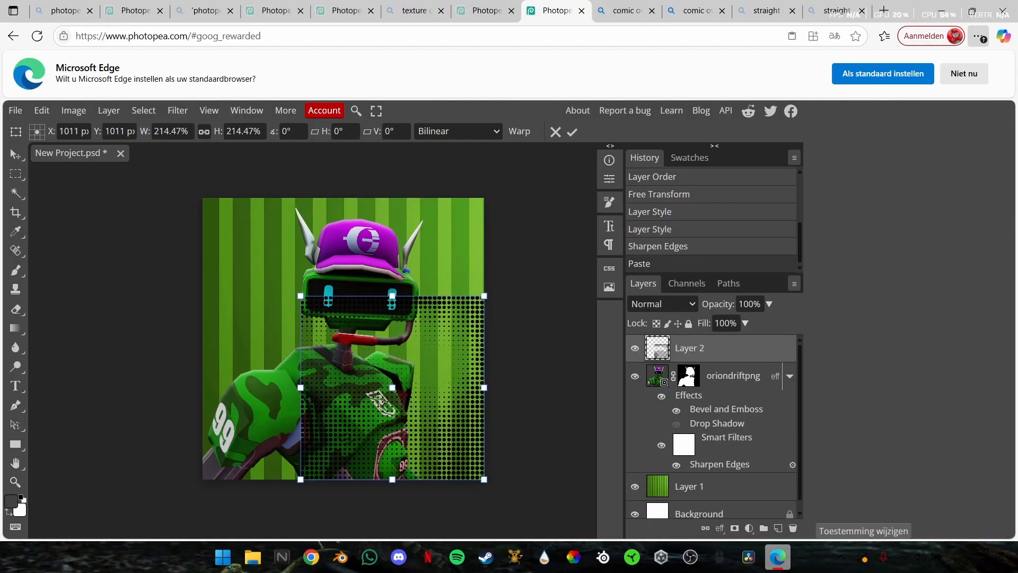
drag(300, 295, 221, 182)
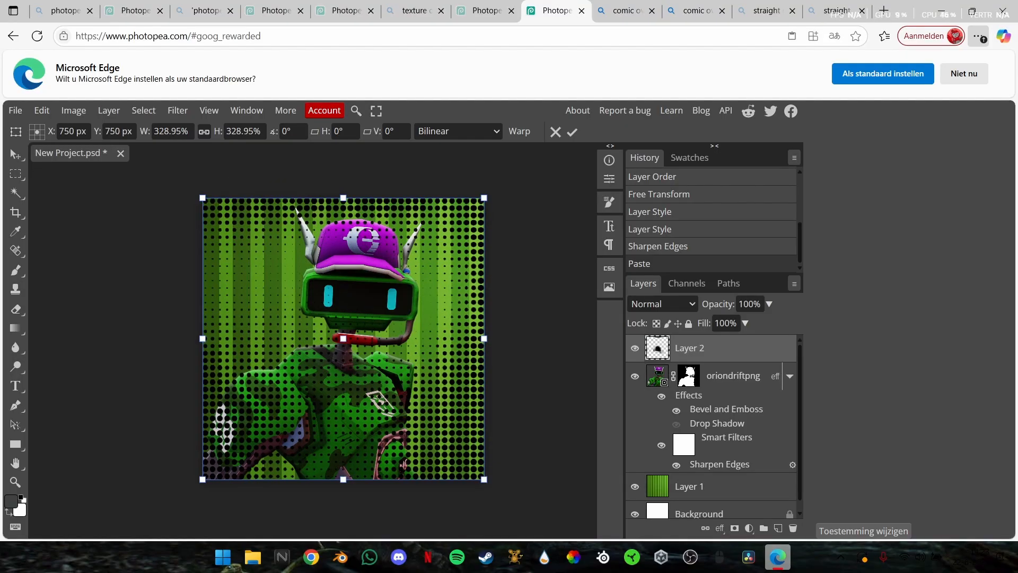
right_click(689, 347)
click(722, 348)
Place the halftone dot layer beneath the robot and blend it as Overlay at 30% opacity
click(662, 304)
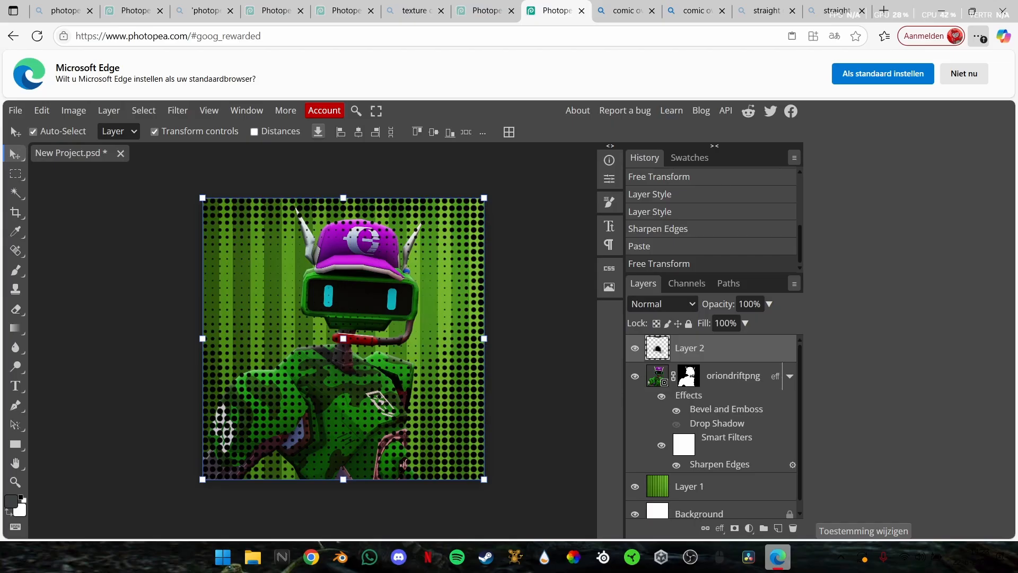
drag(689, 347, 676, 478)
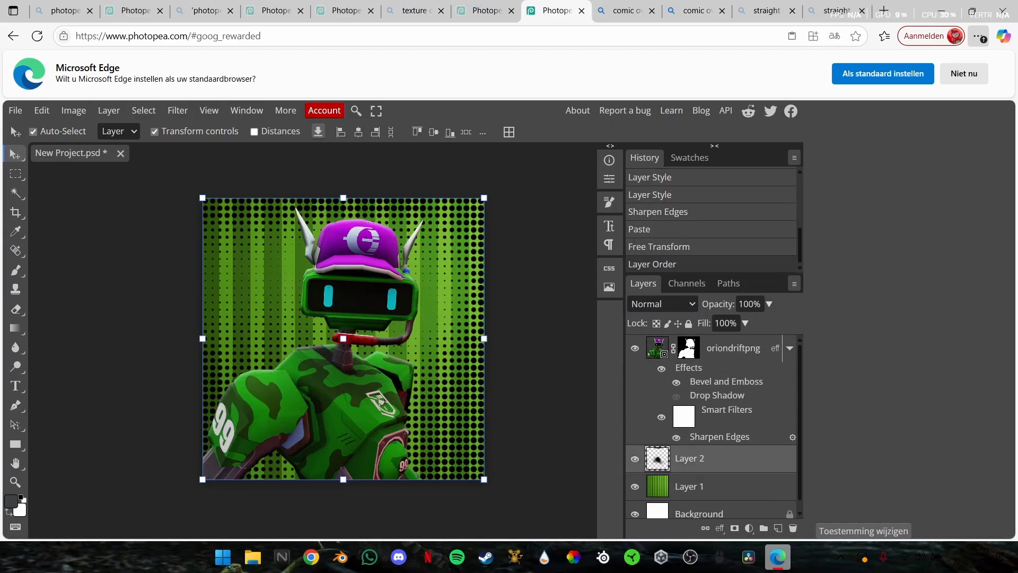
click(662, 304)
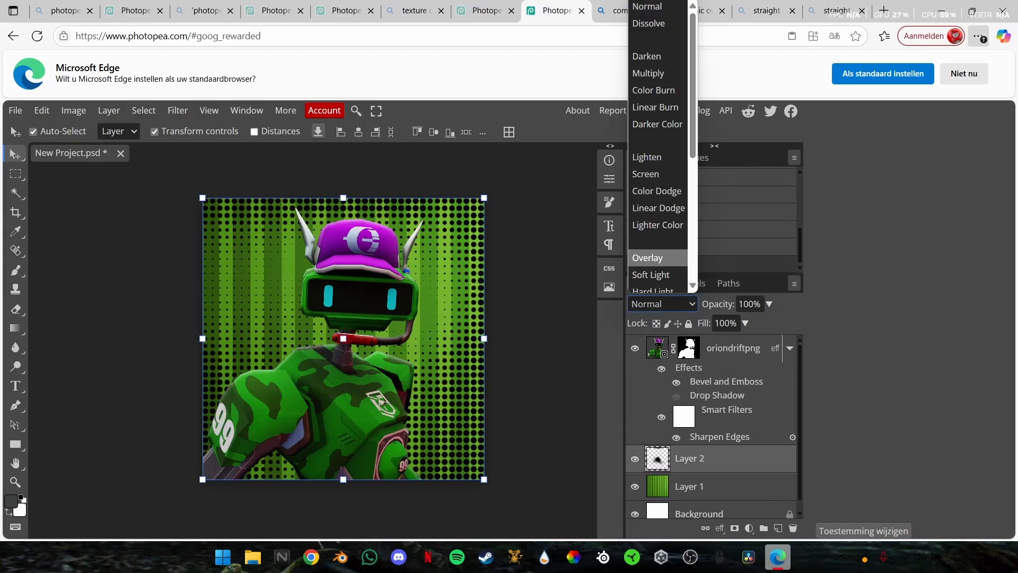
click(657, 258)
click(748, 304)
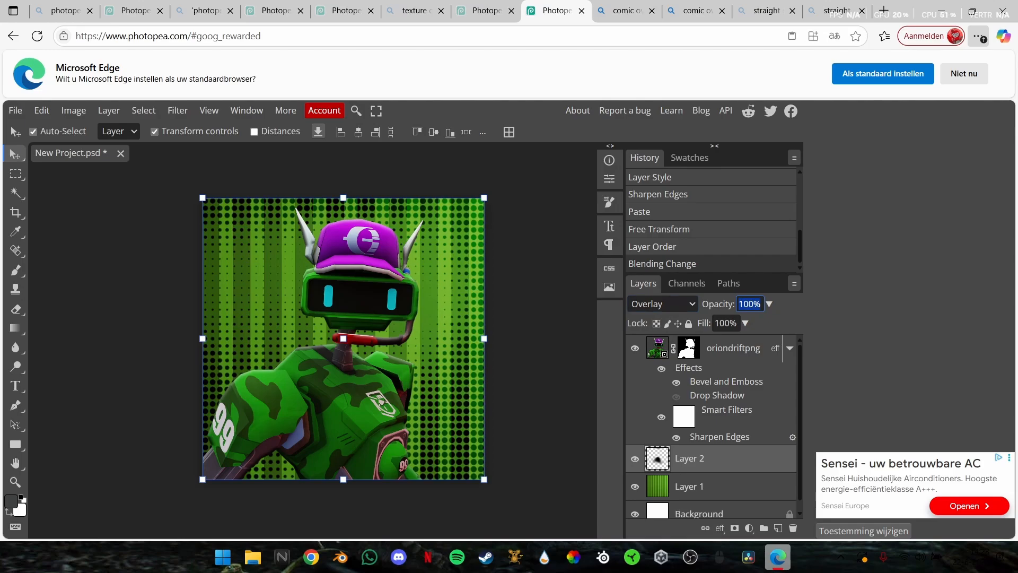
text(30)
key(Return)
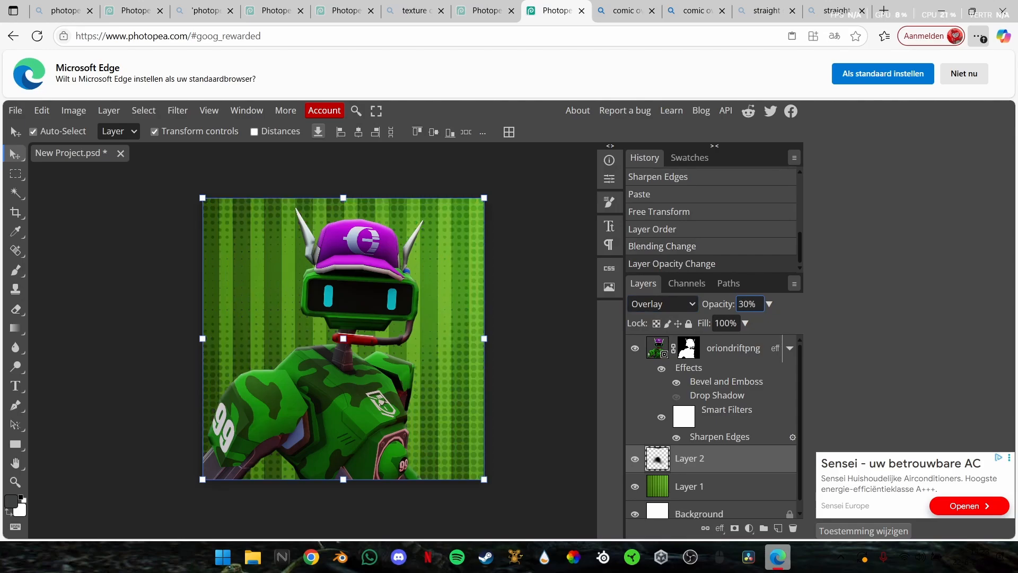
click(458, 510)
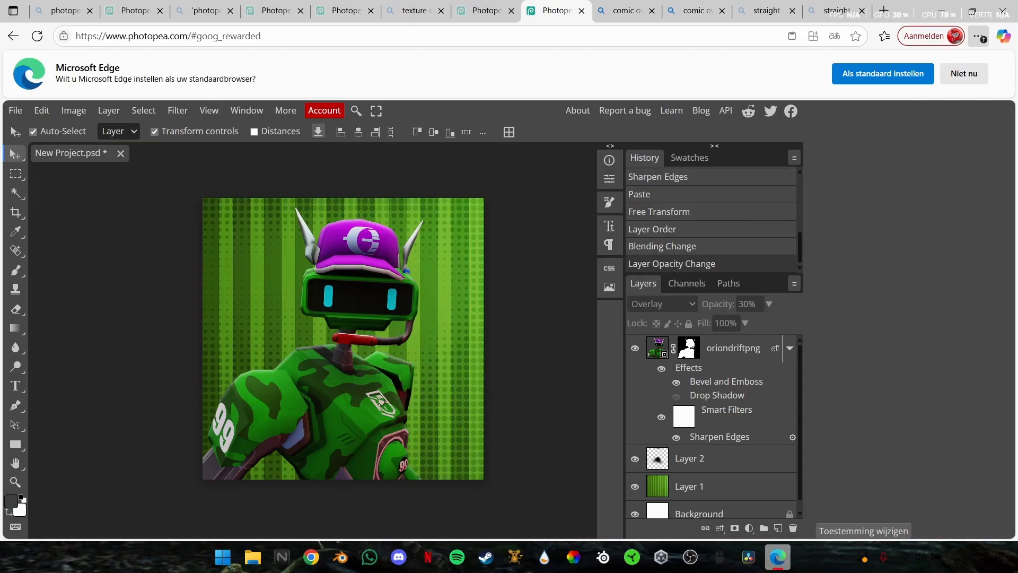
Apply a Brightness/Contrast adjustment to the robot layer with brightness 11
click(733, 348)
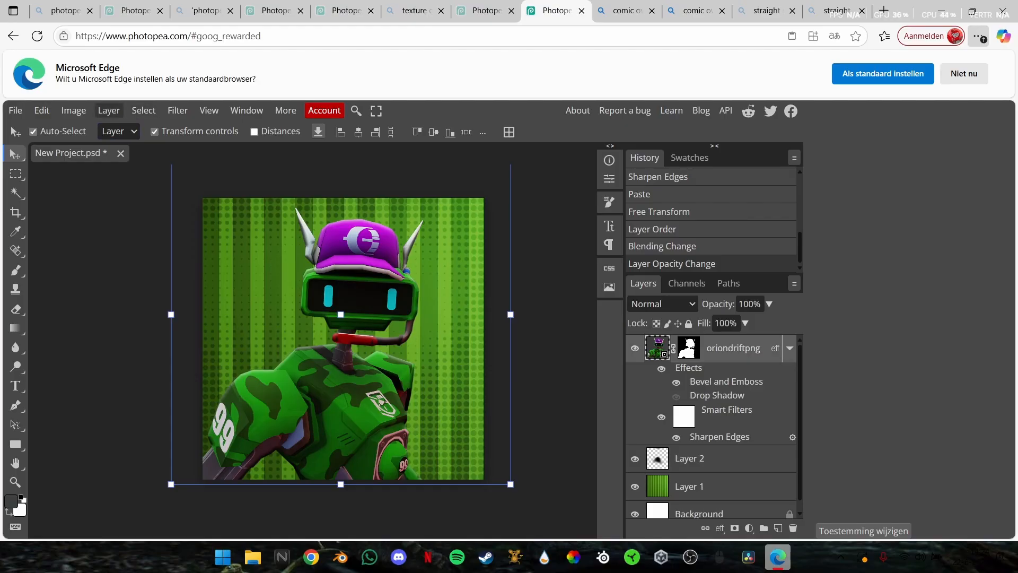
click(74, 110)
mouse_move(209, 111)
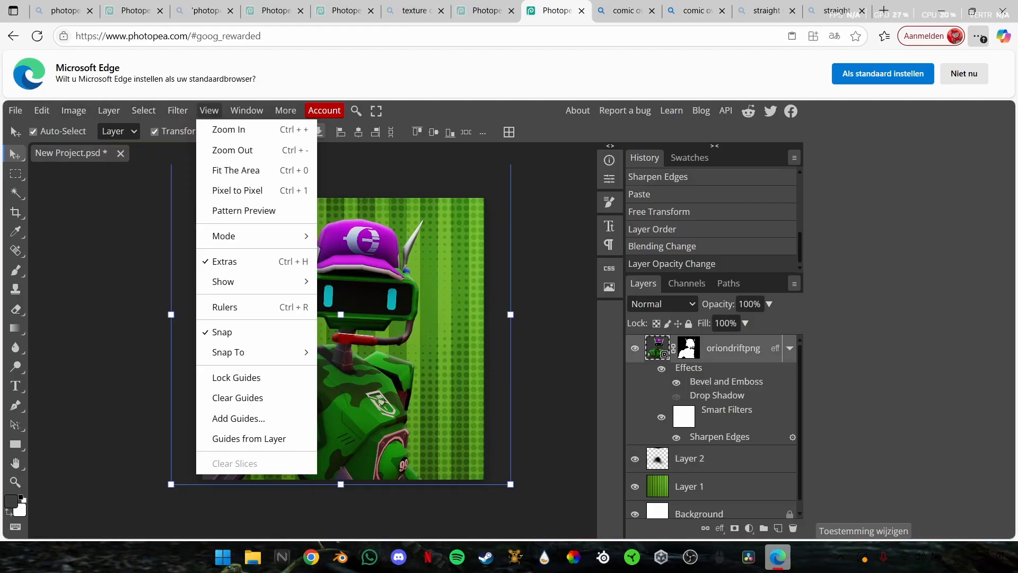
mouse_move(73, 110)
mouse_move(99, 155)
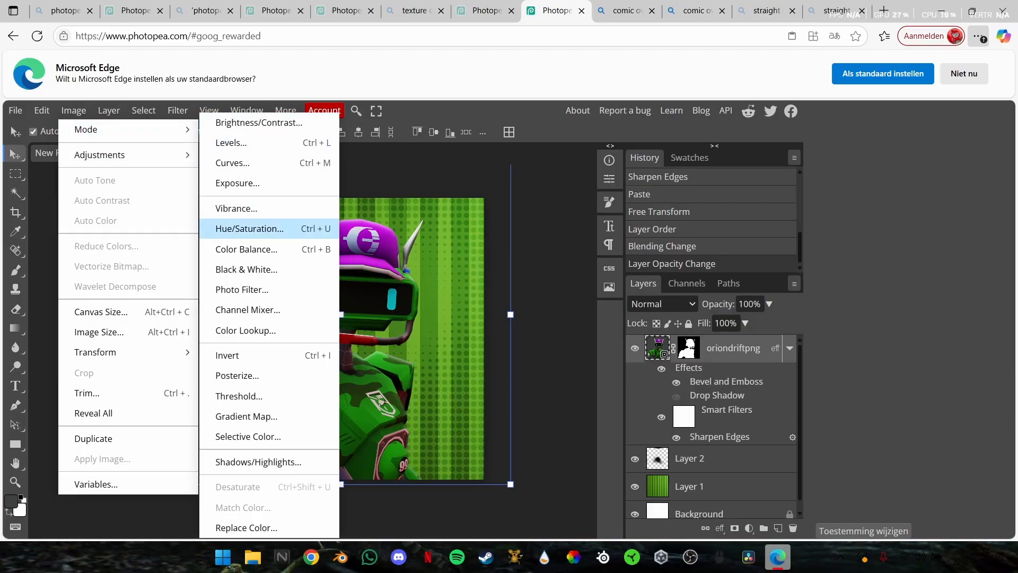
click(255, 123)
text(11)
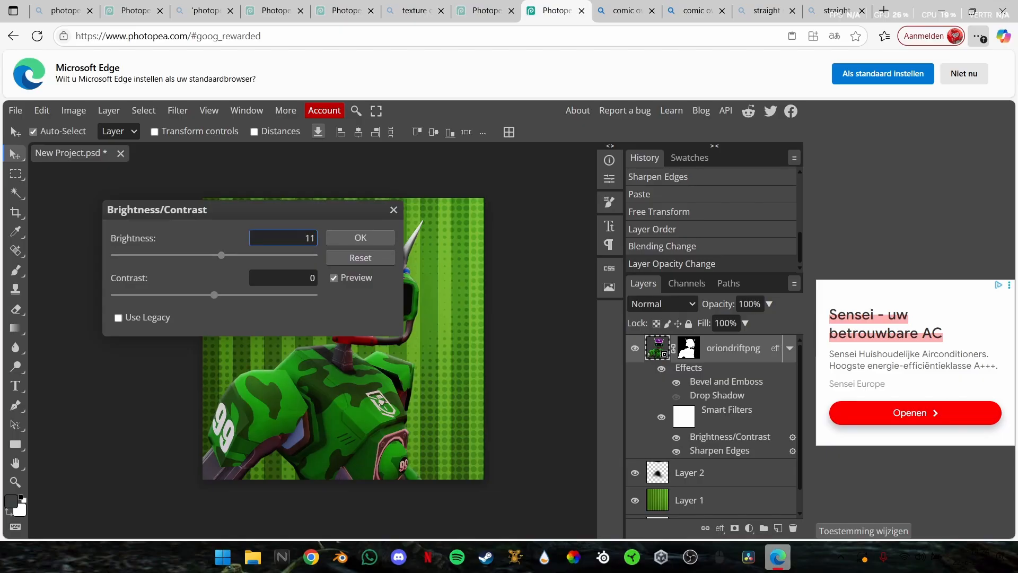
click(361, 238)
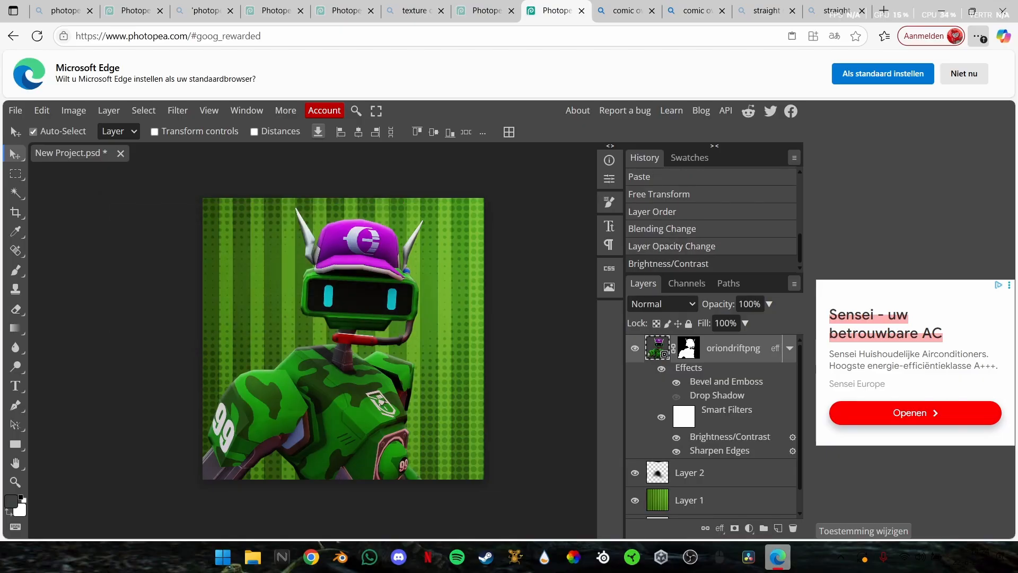